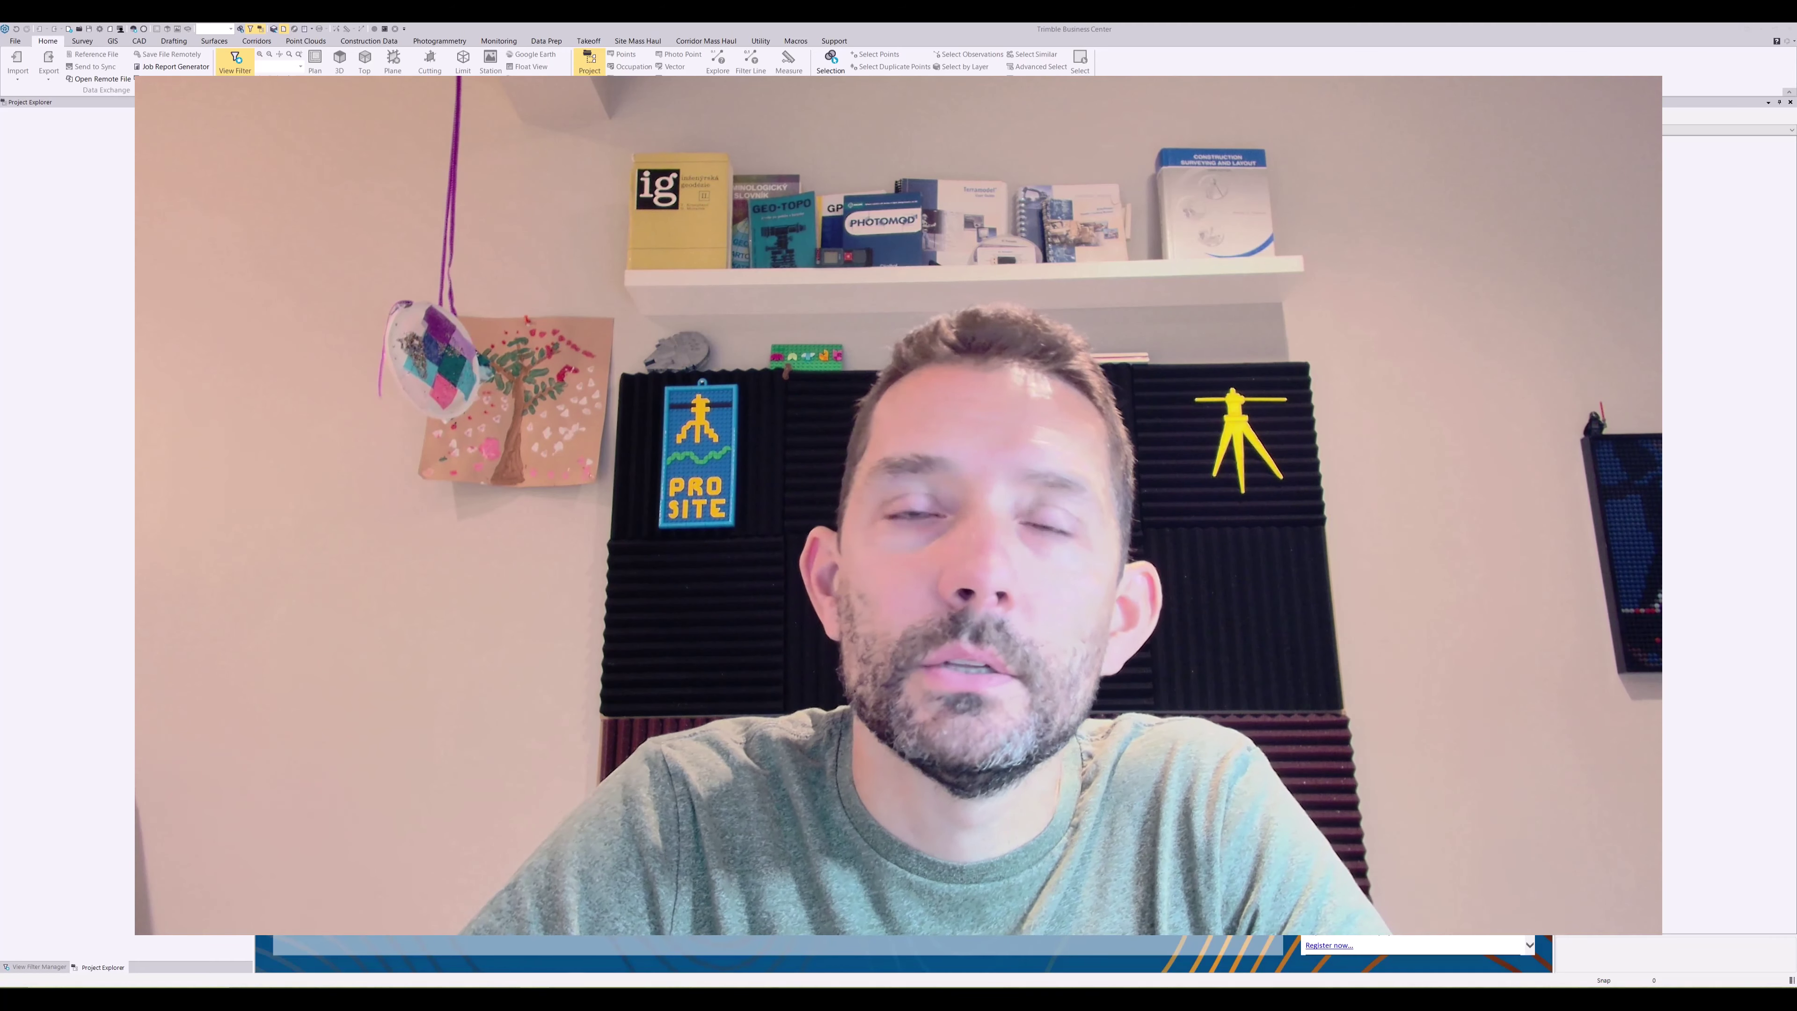
Show the Macros tab commands, then switch to the browser's Rockpile Solutions TMLs page.
click(795, 40)
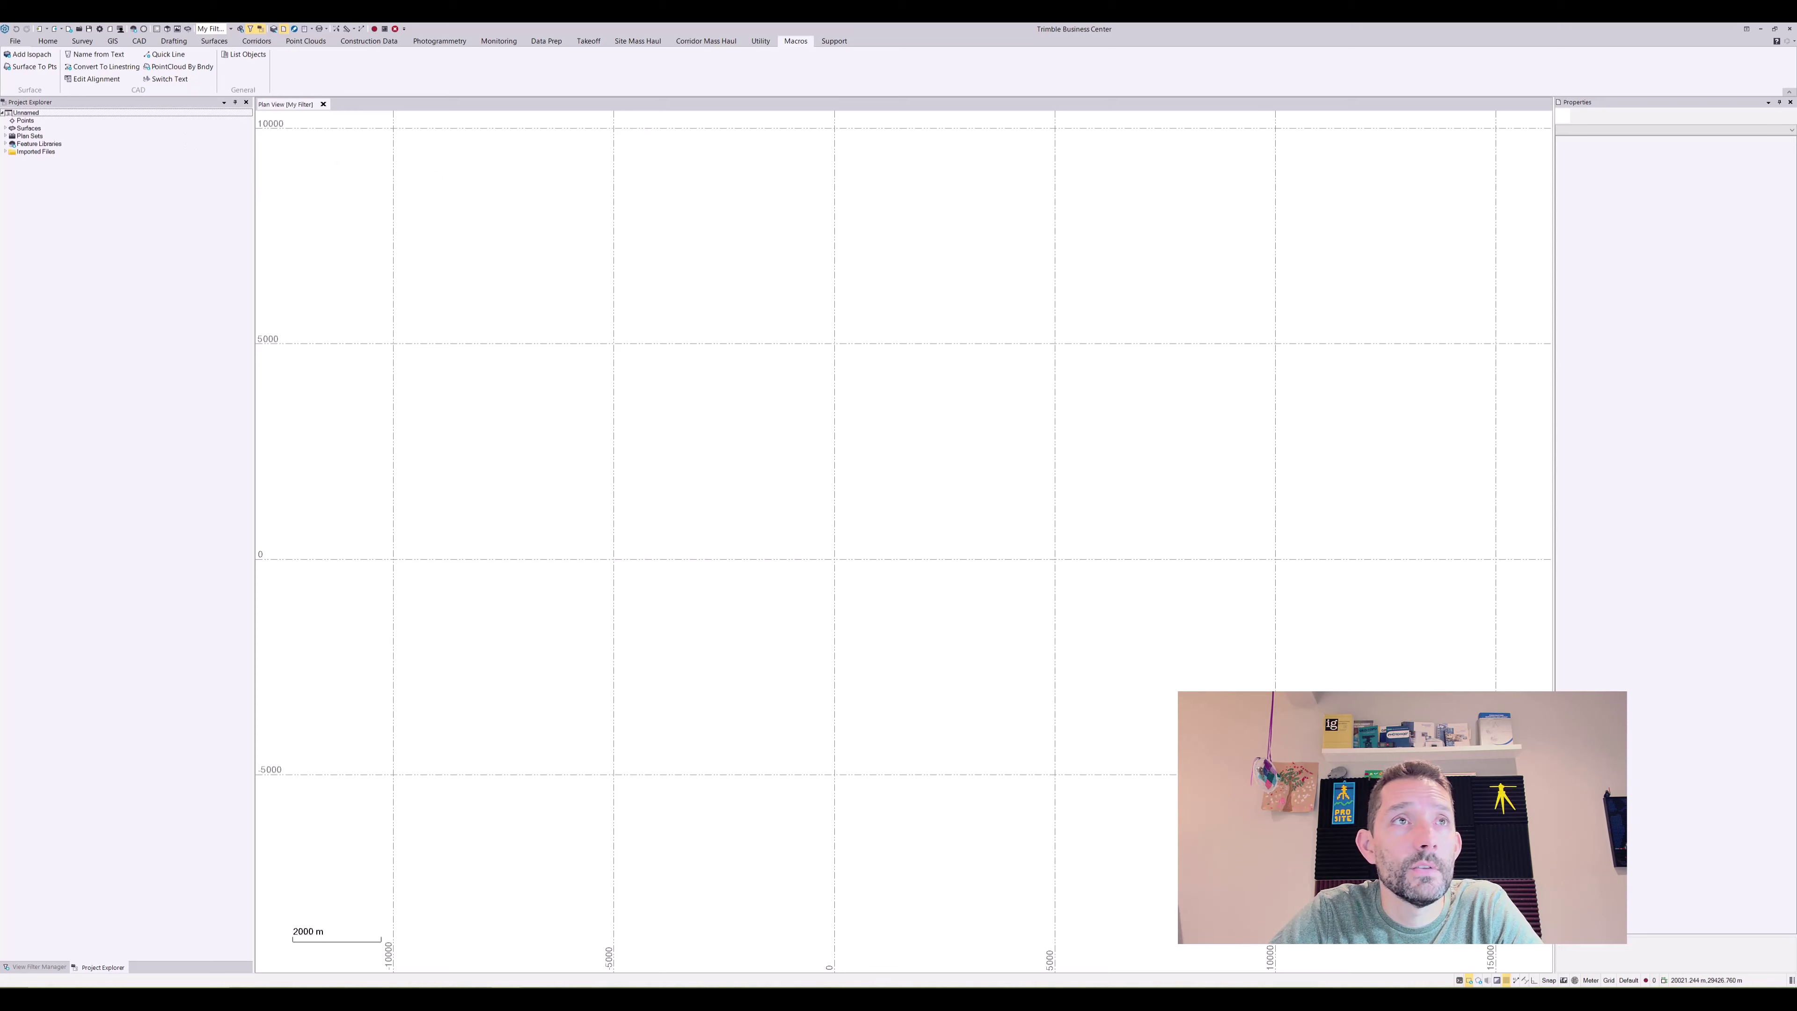
key(alt+Tab)
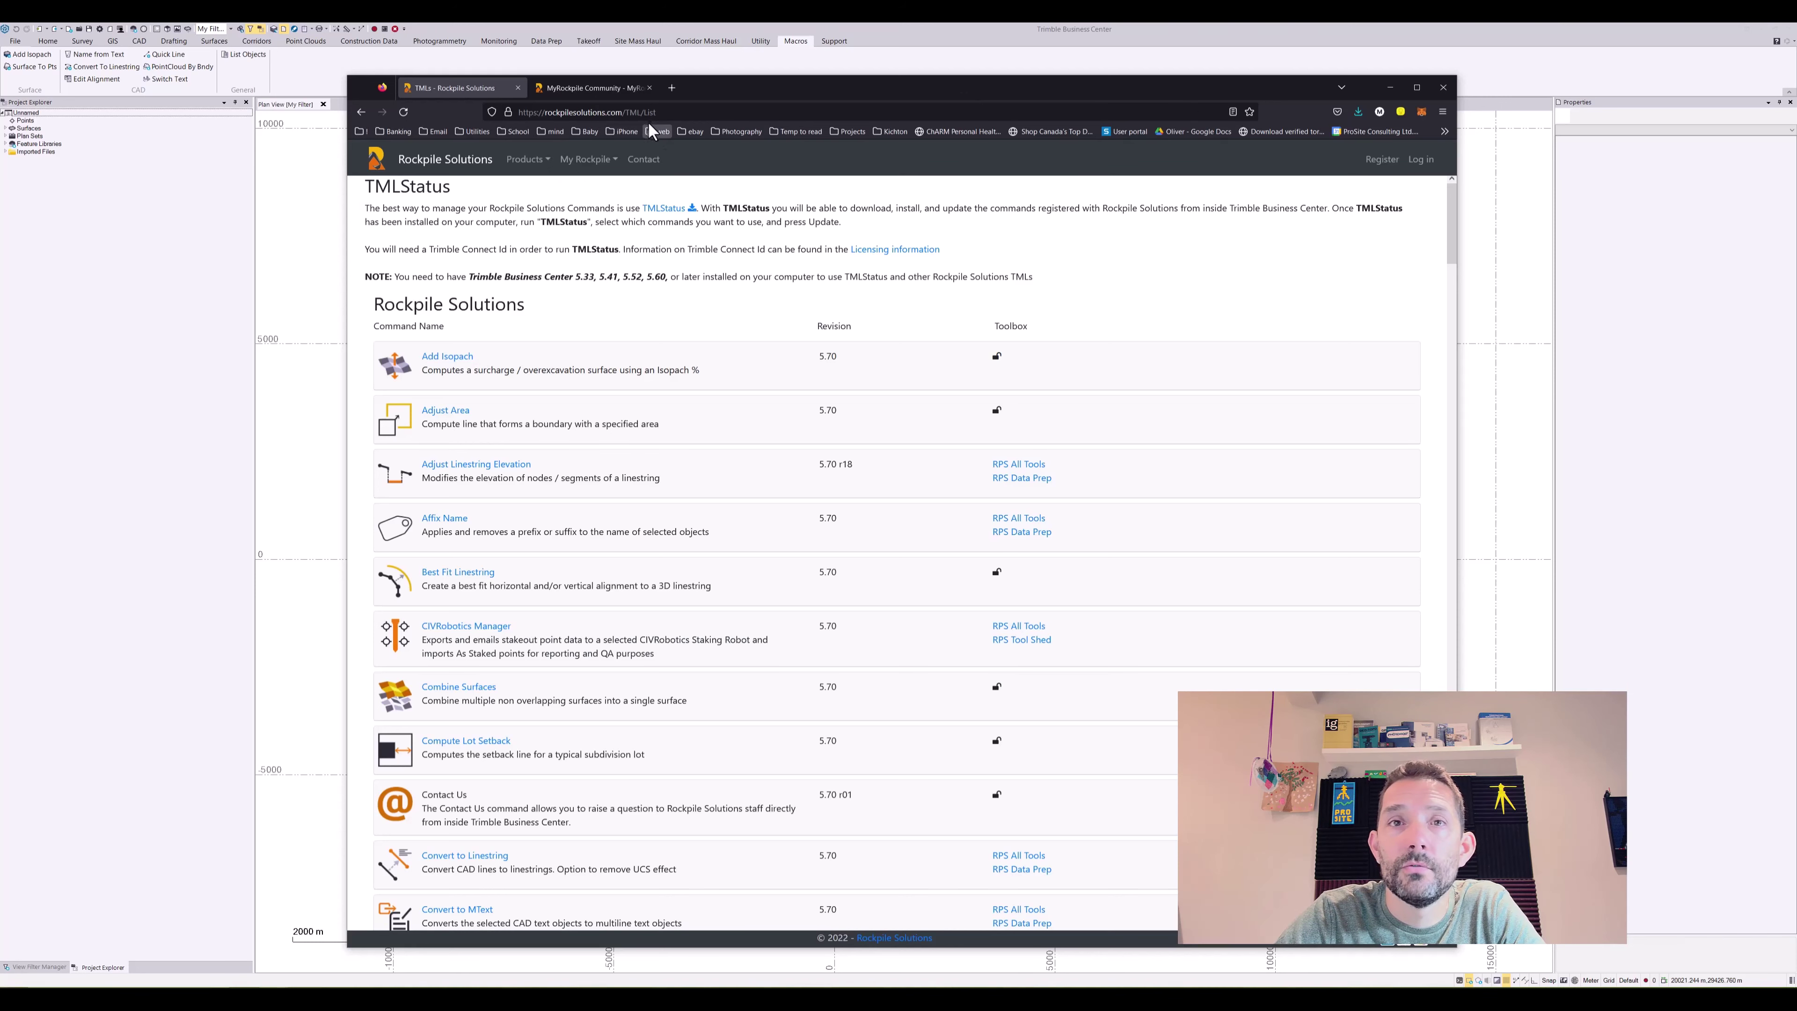
Scroll through the full TML command list to the bottom, reviewing each toolbox.
scroll(1033, 327, down, 1)
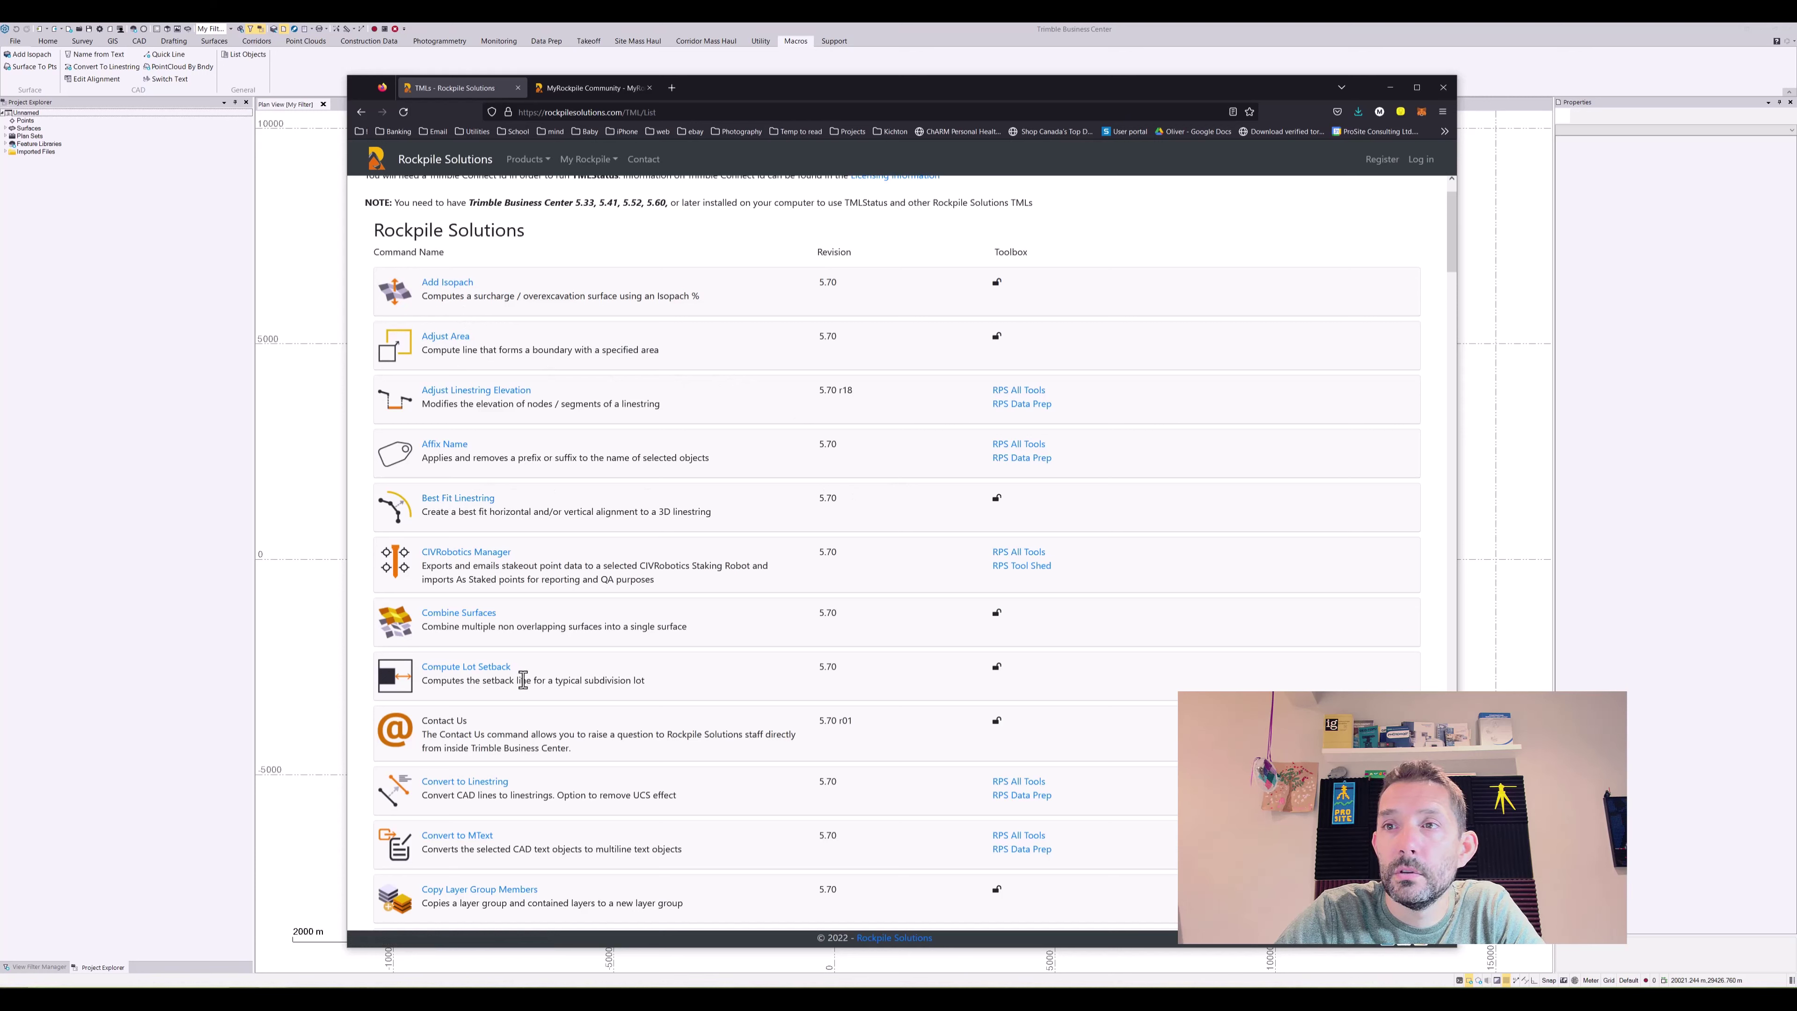
scroll(527, 720, down, 1)
scroll(527, 721, down, 2)
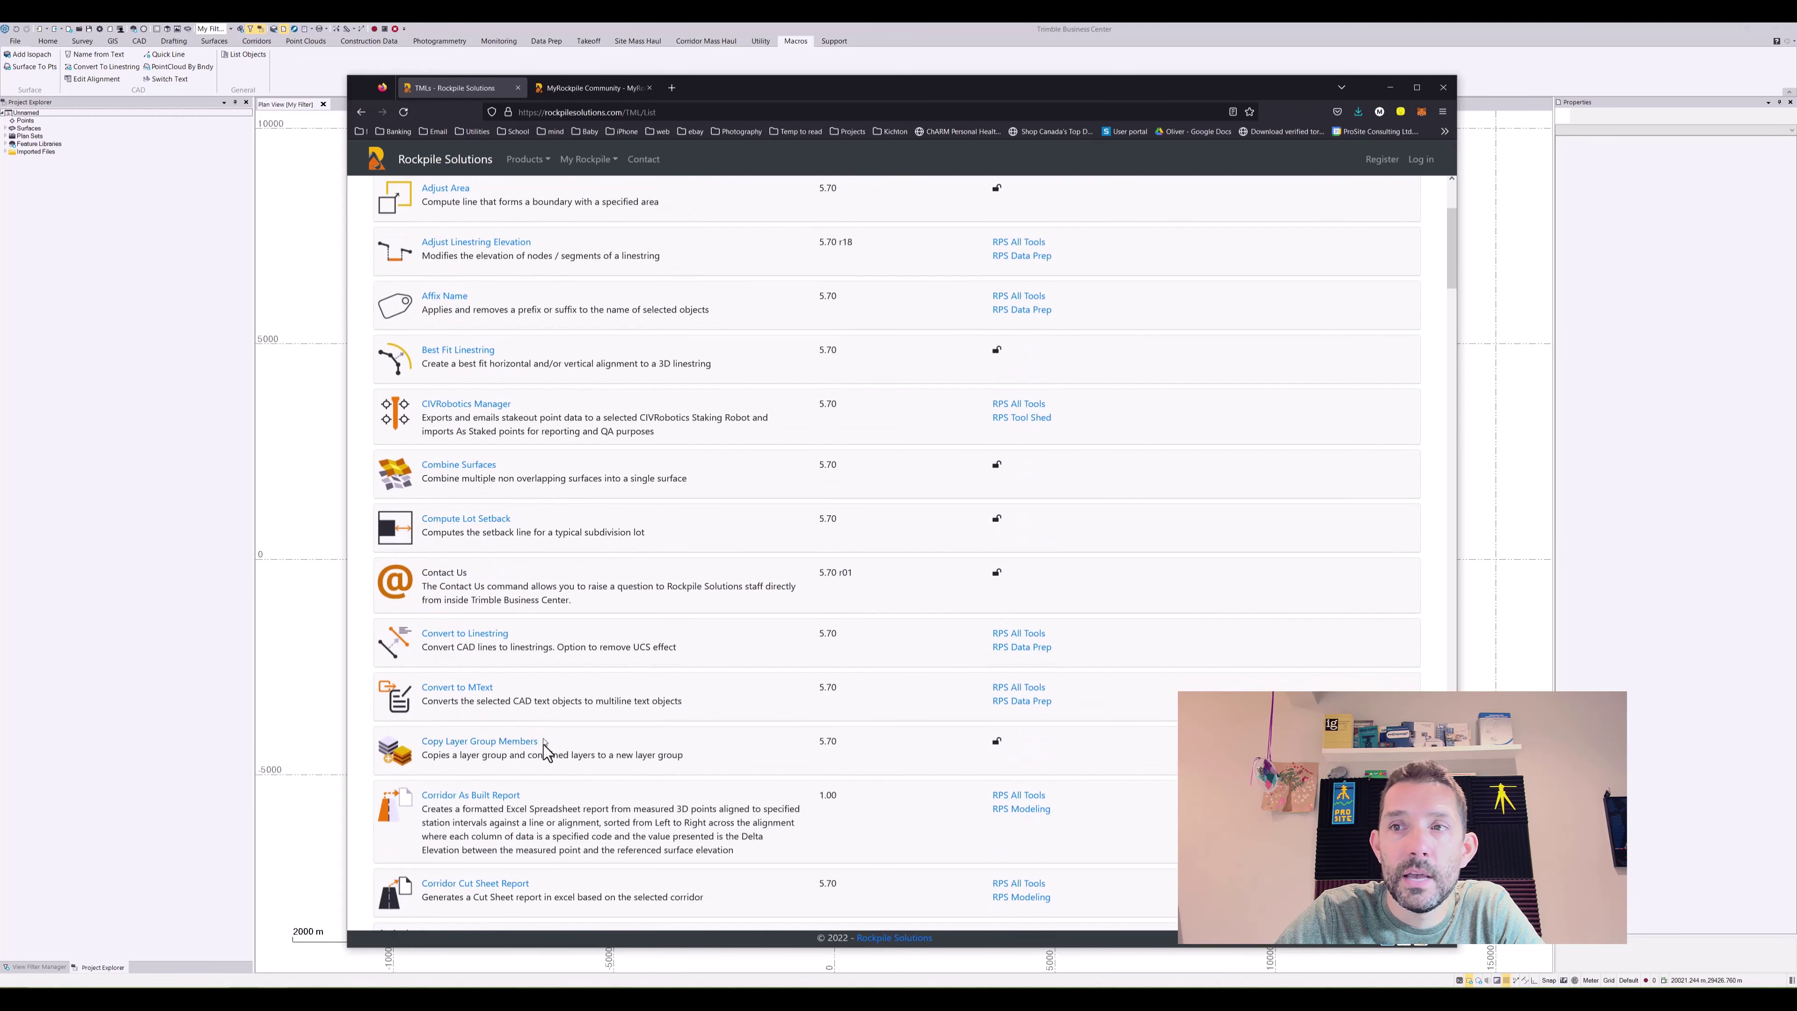
scroll(471, 499, down, 10)
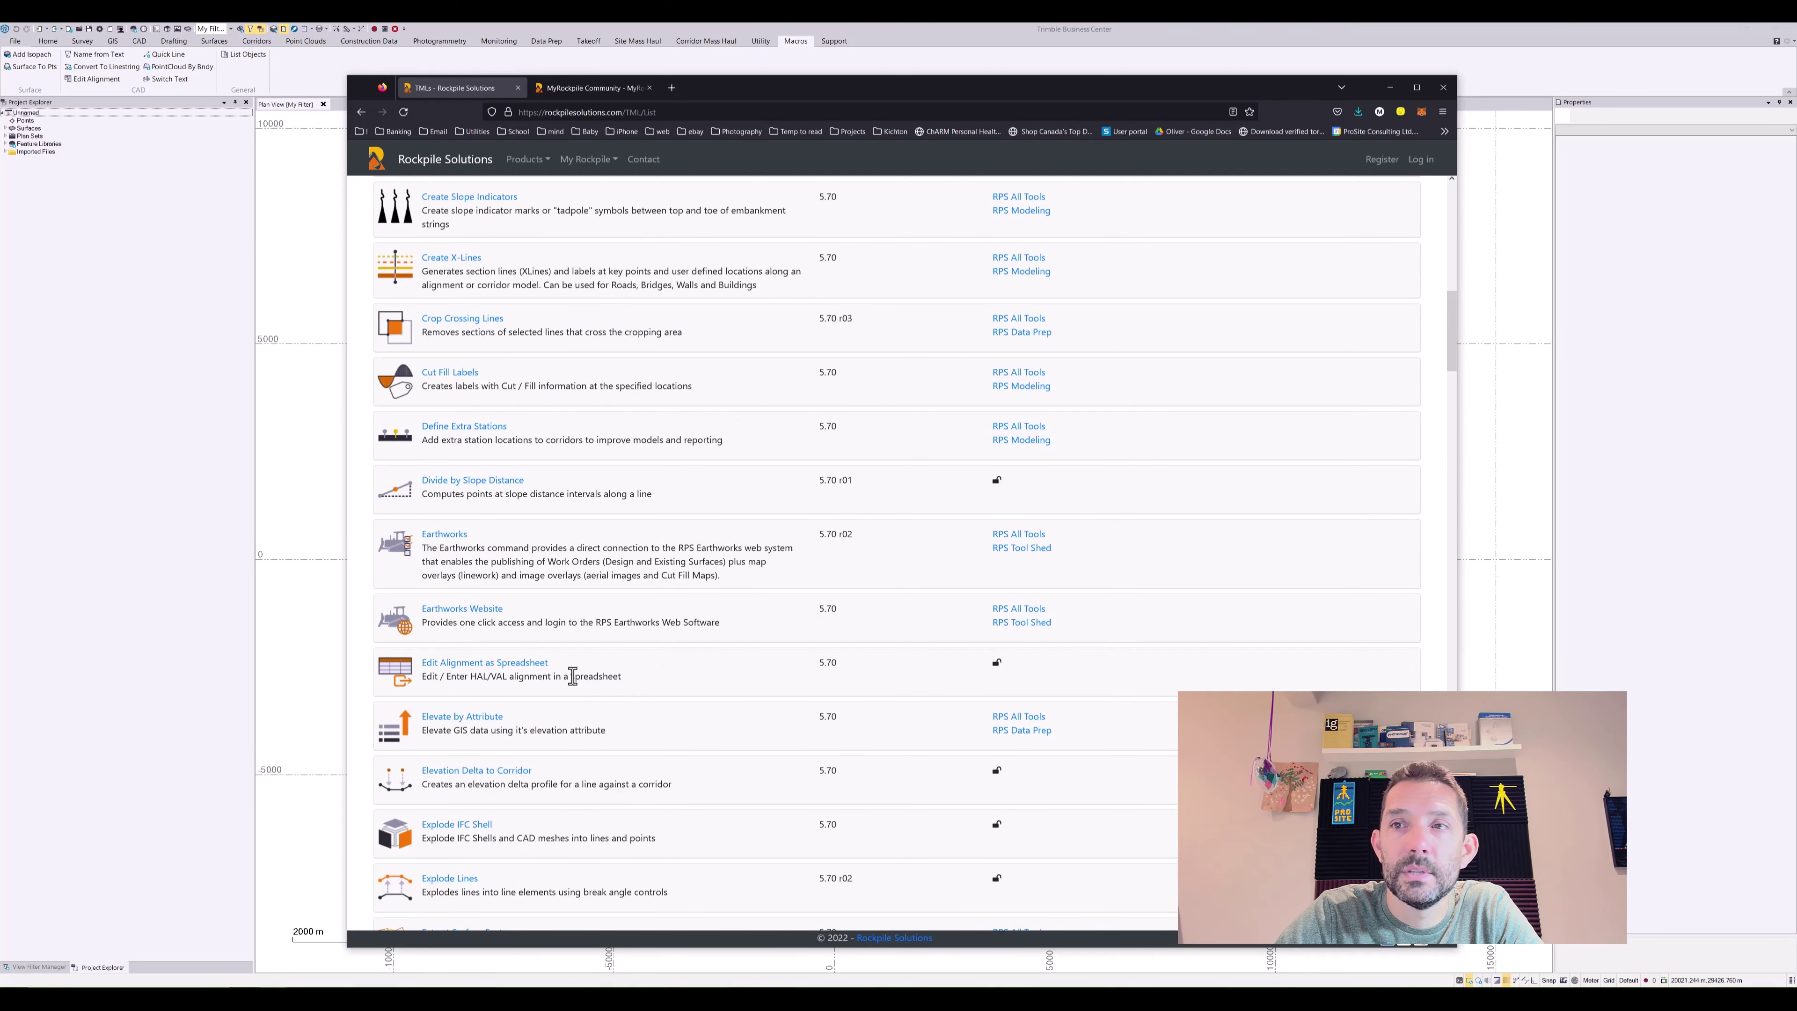
scroll(573, 676, down, 2)
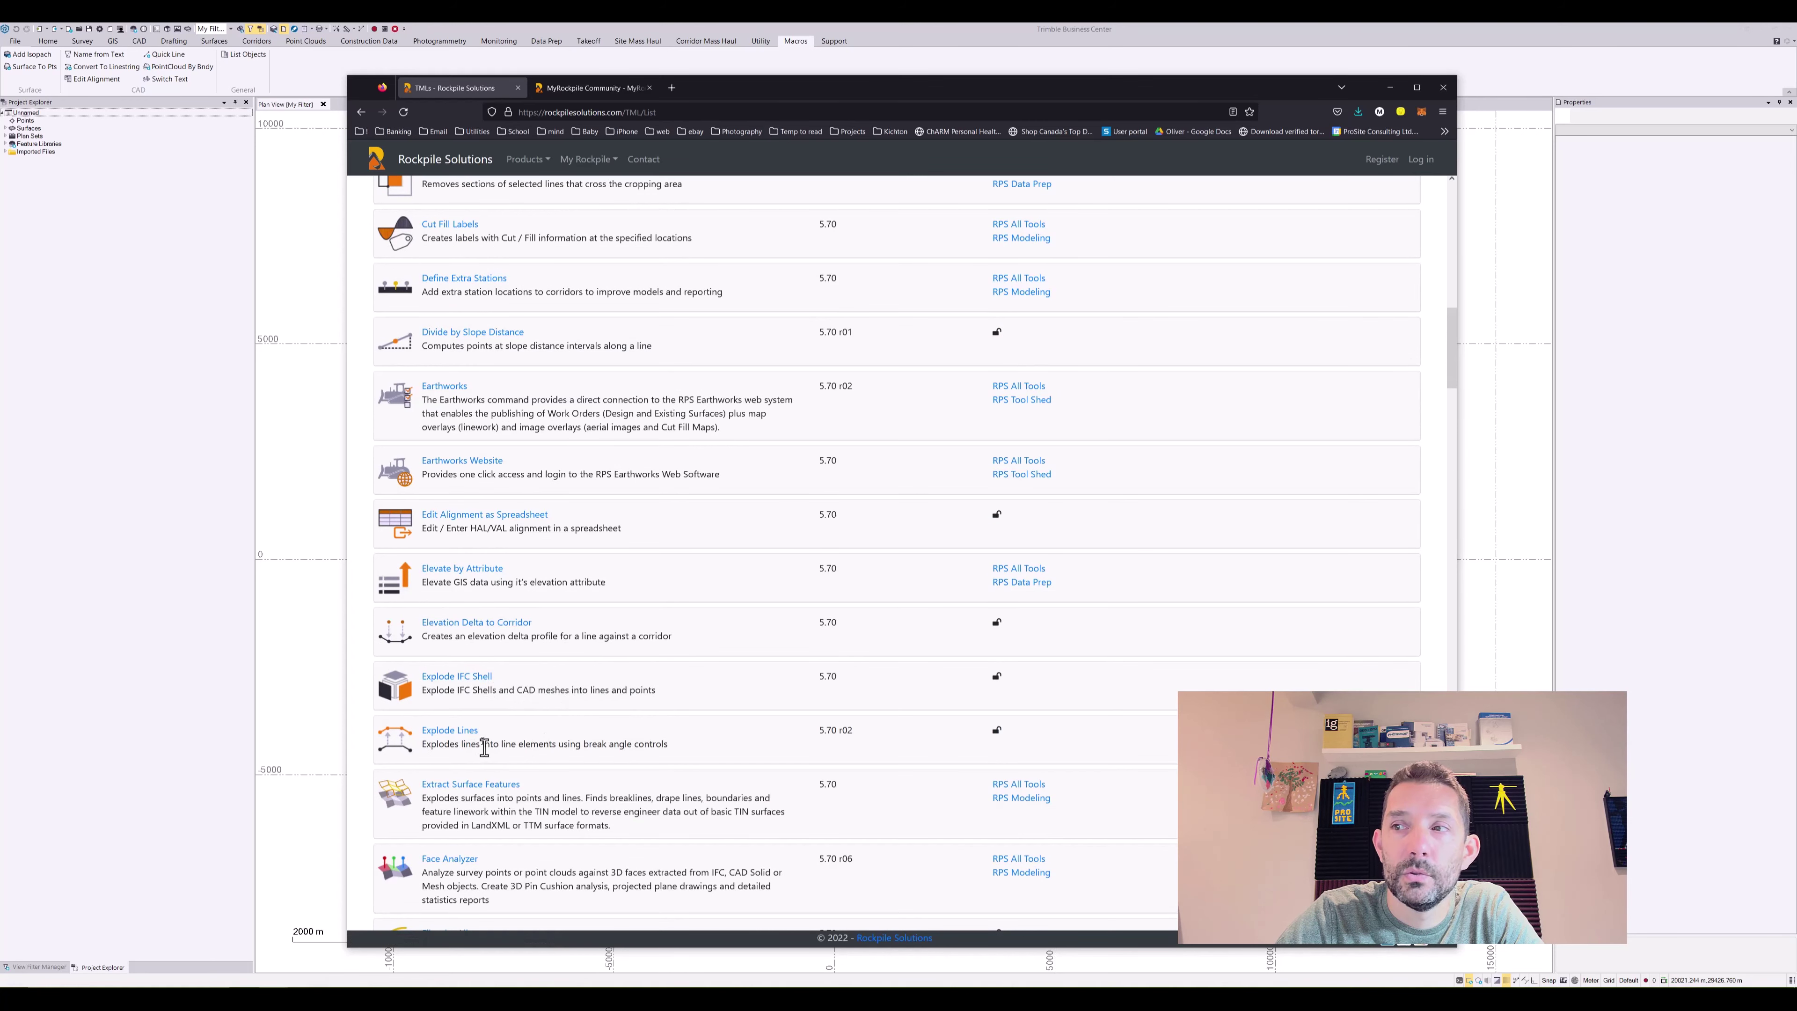
scroll(485, 750, down, 6)
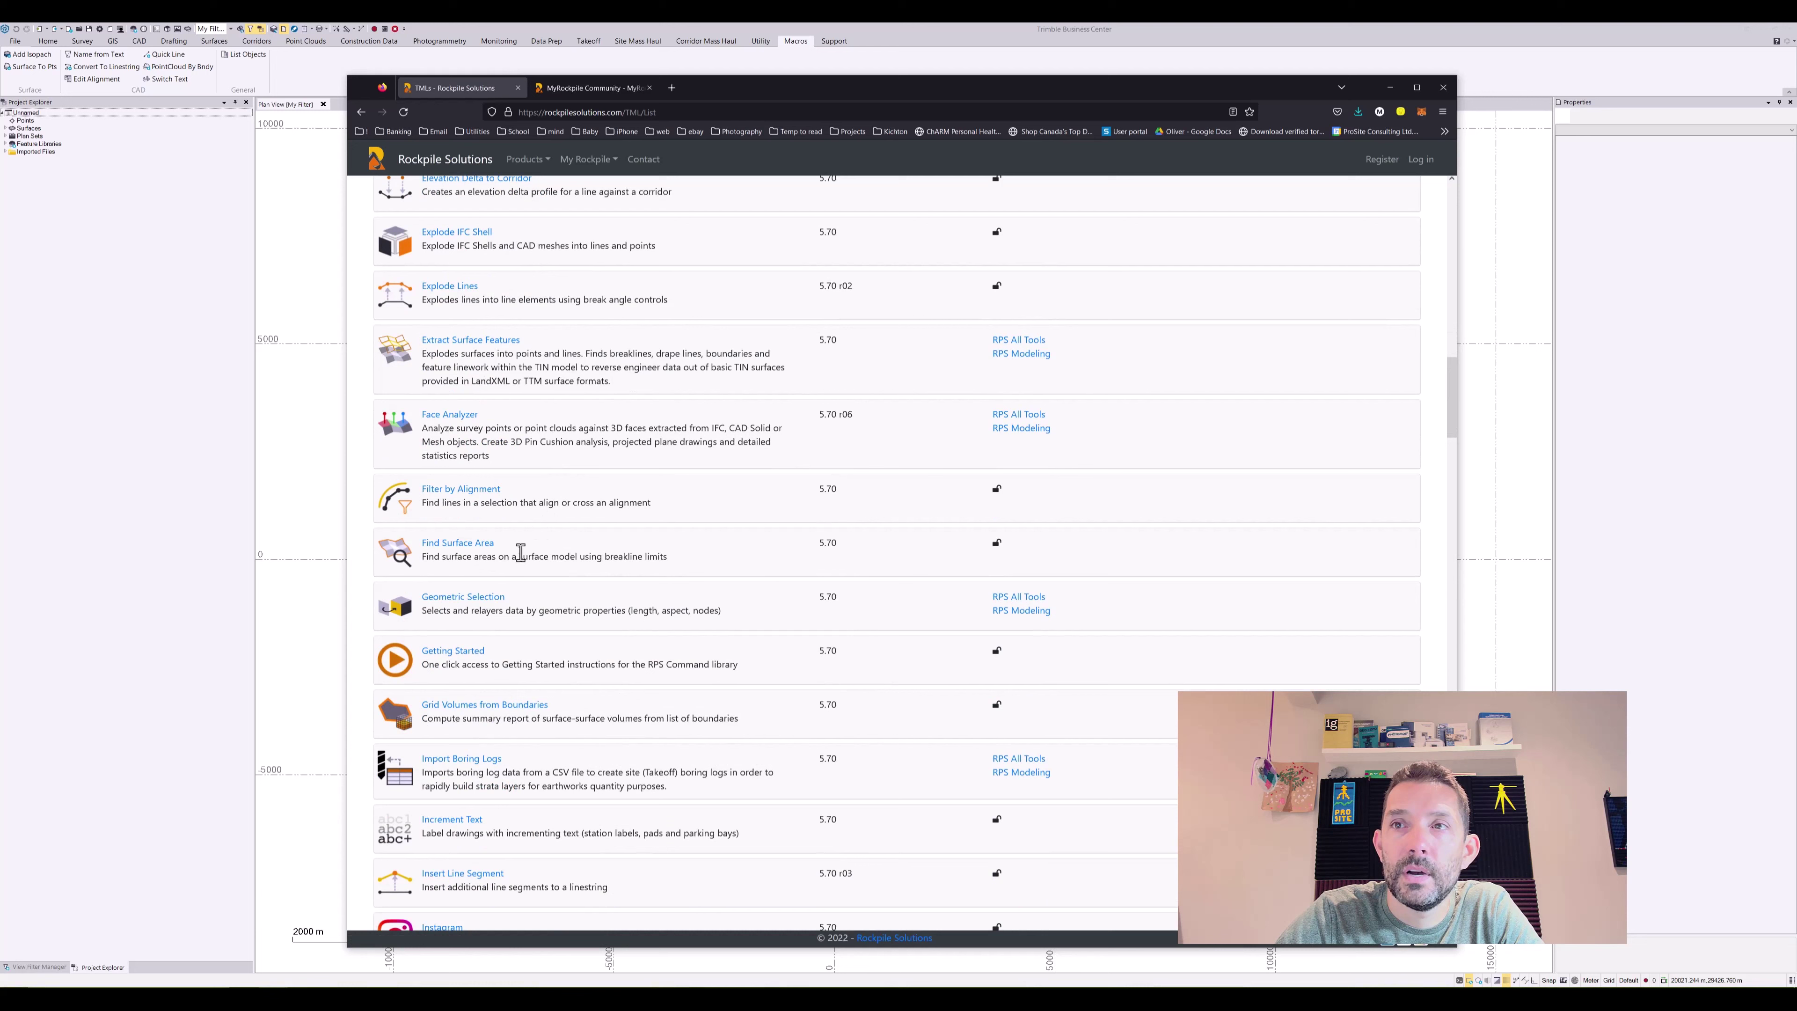
scroll(498, 623, down, 1)
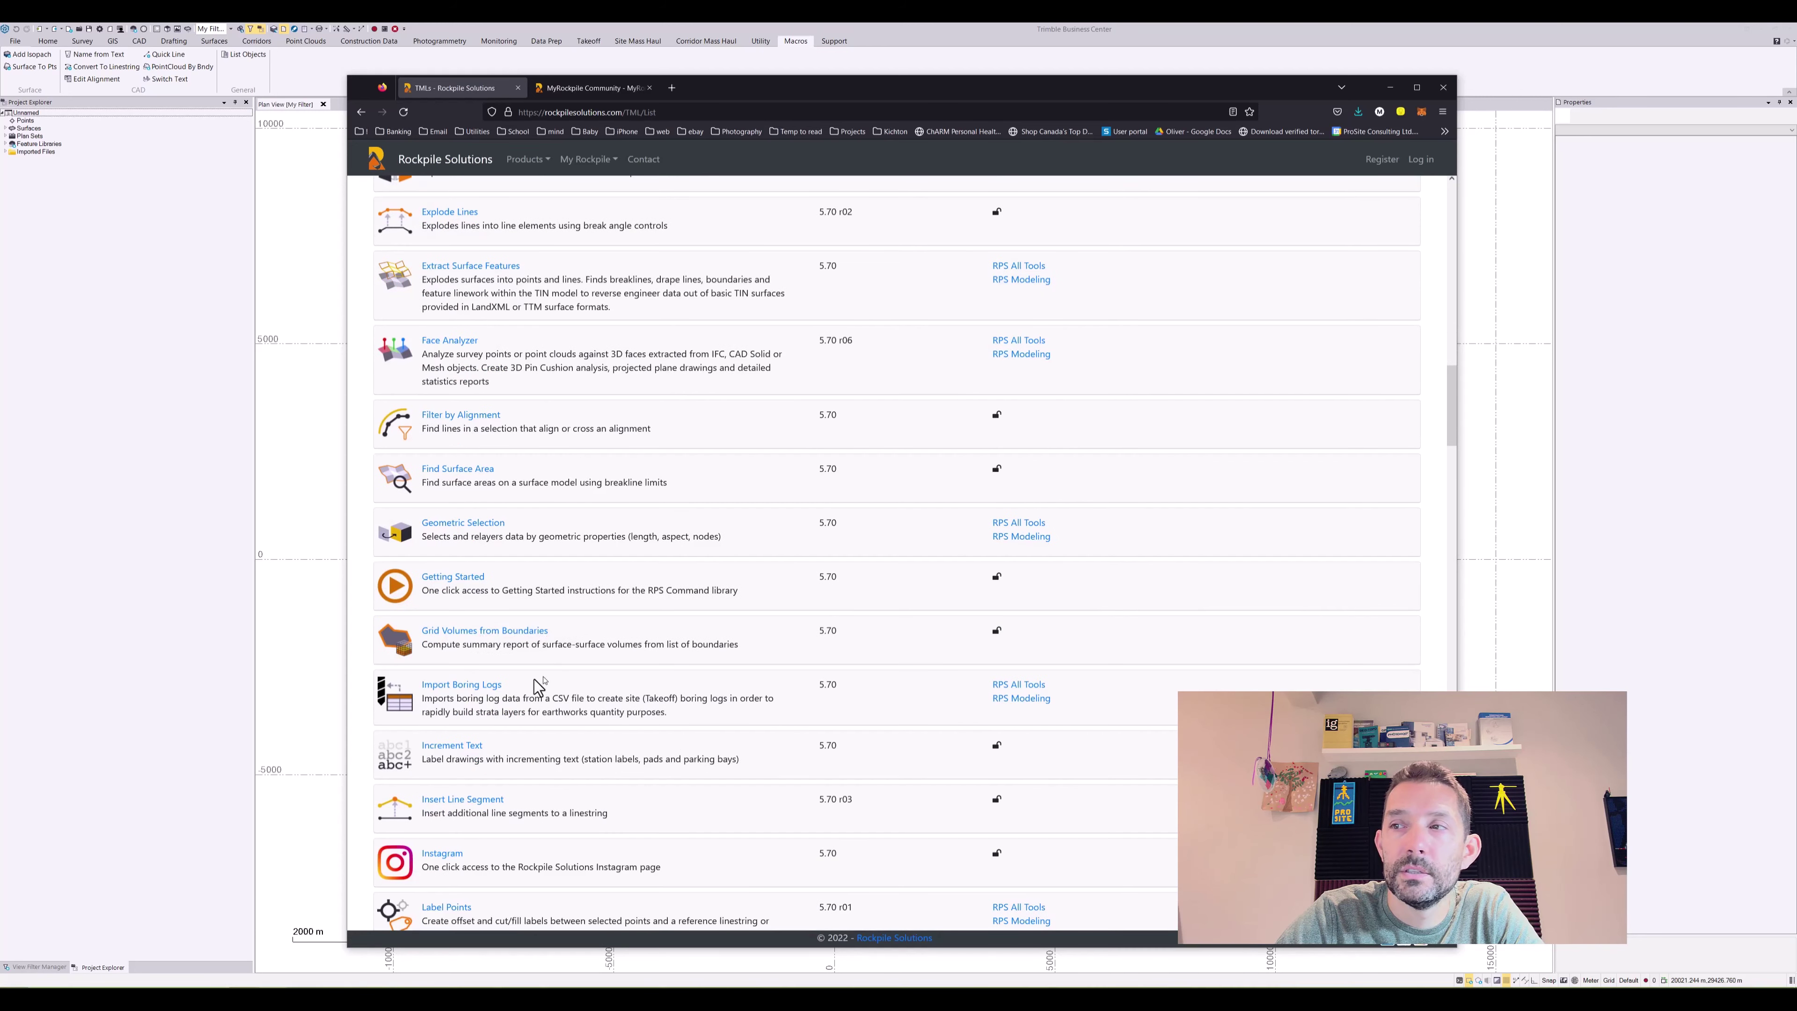
scroll(486, 662, down, 2)
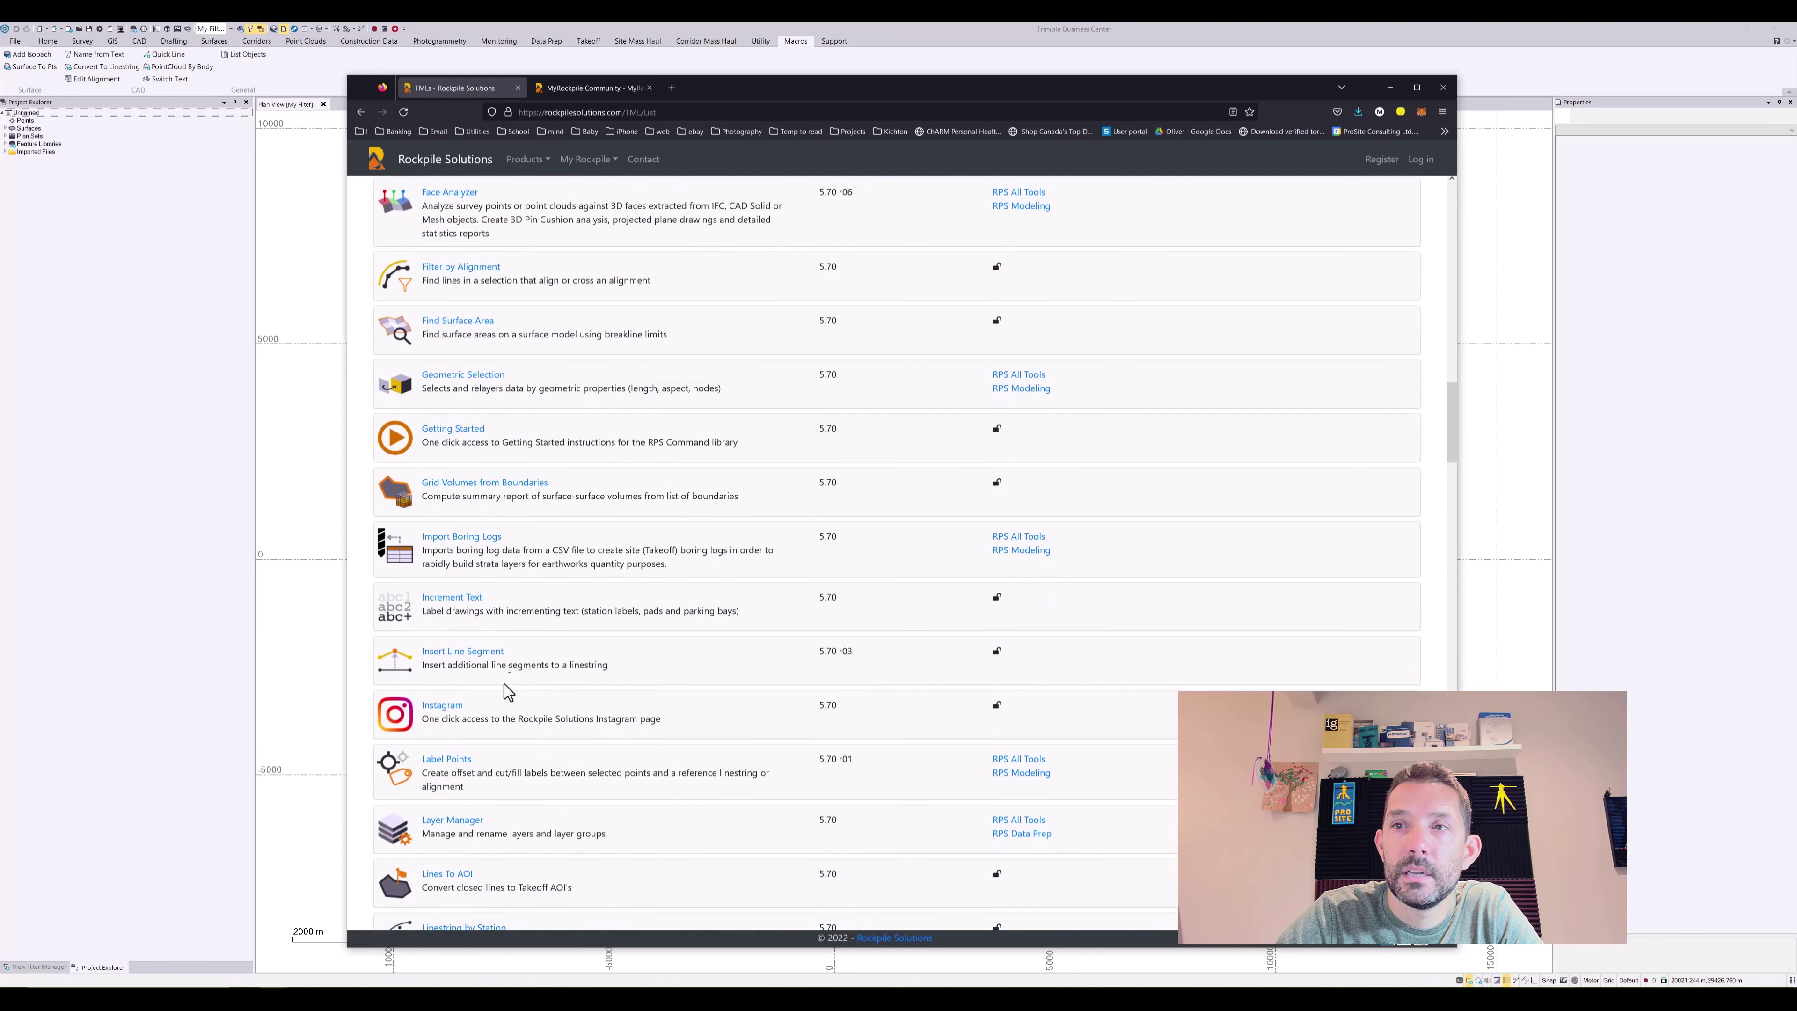
scroll(493, 690, down, 3)
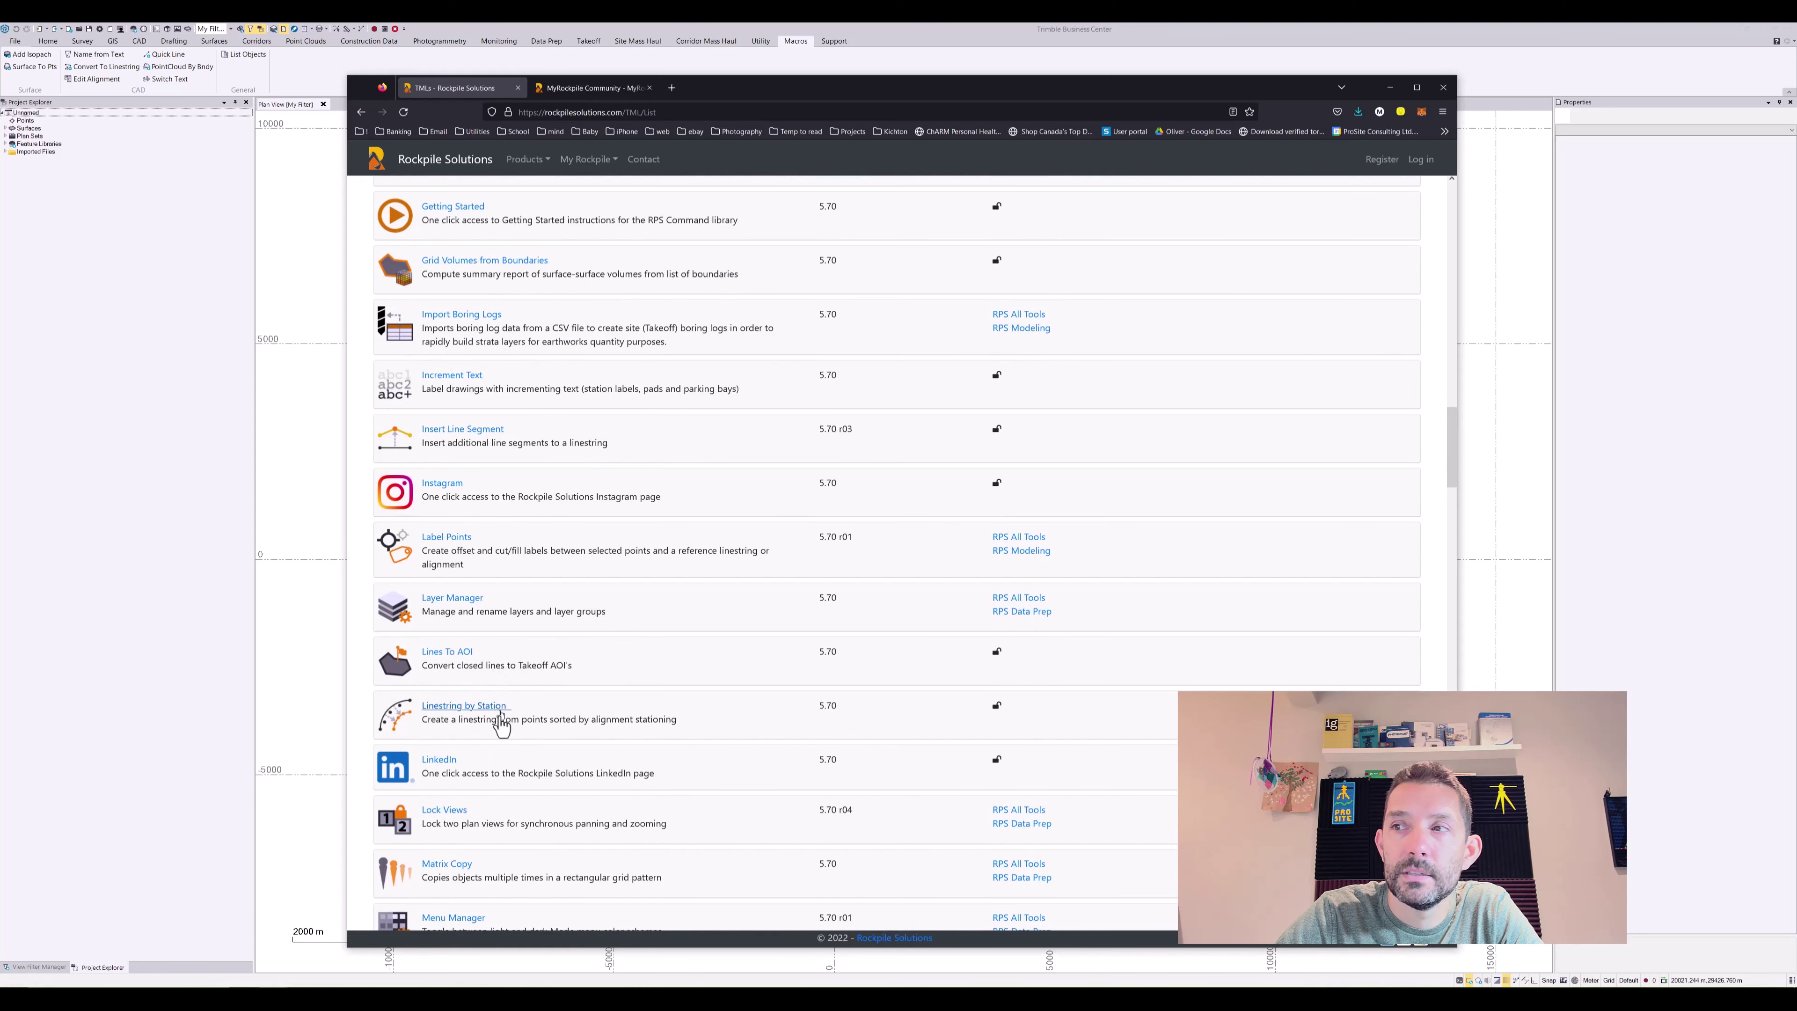
scroll(503, 701, down, 8)
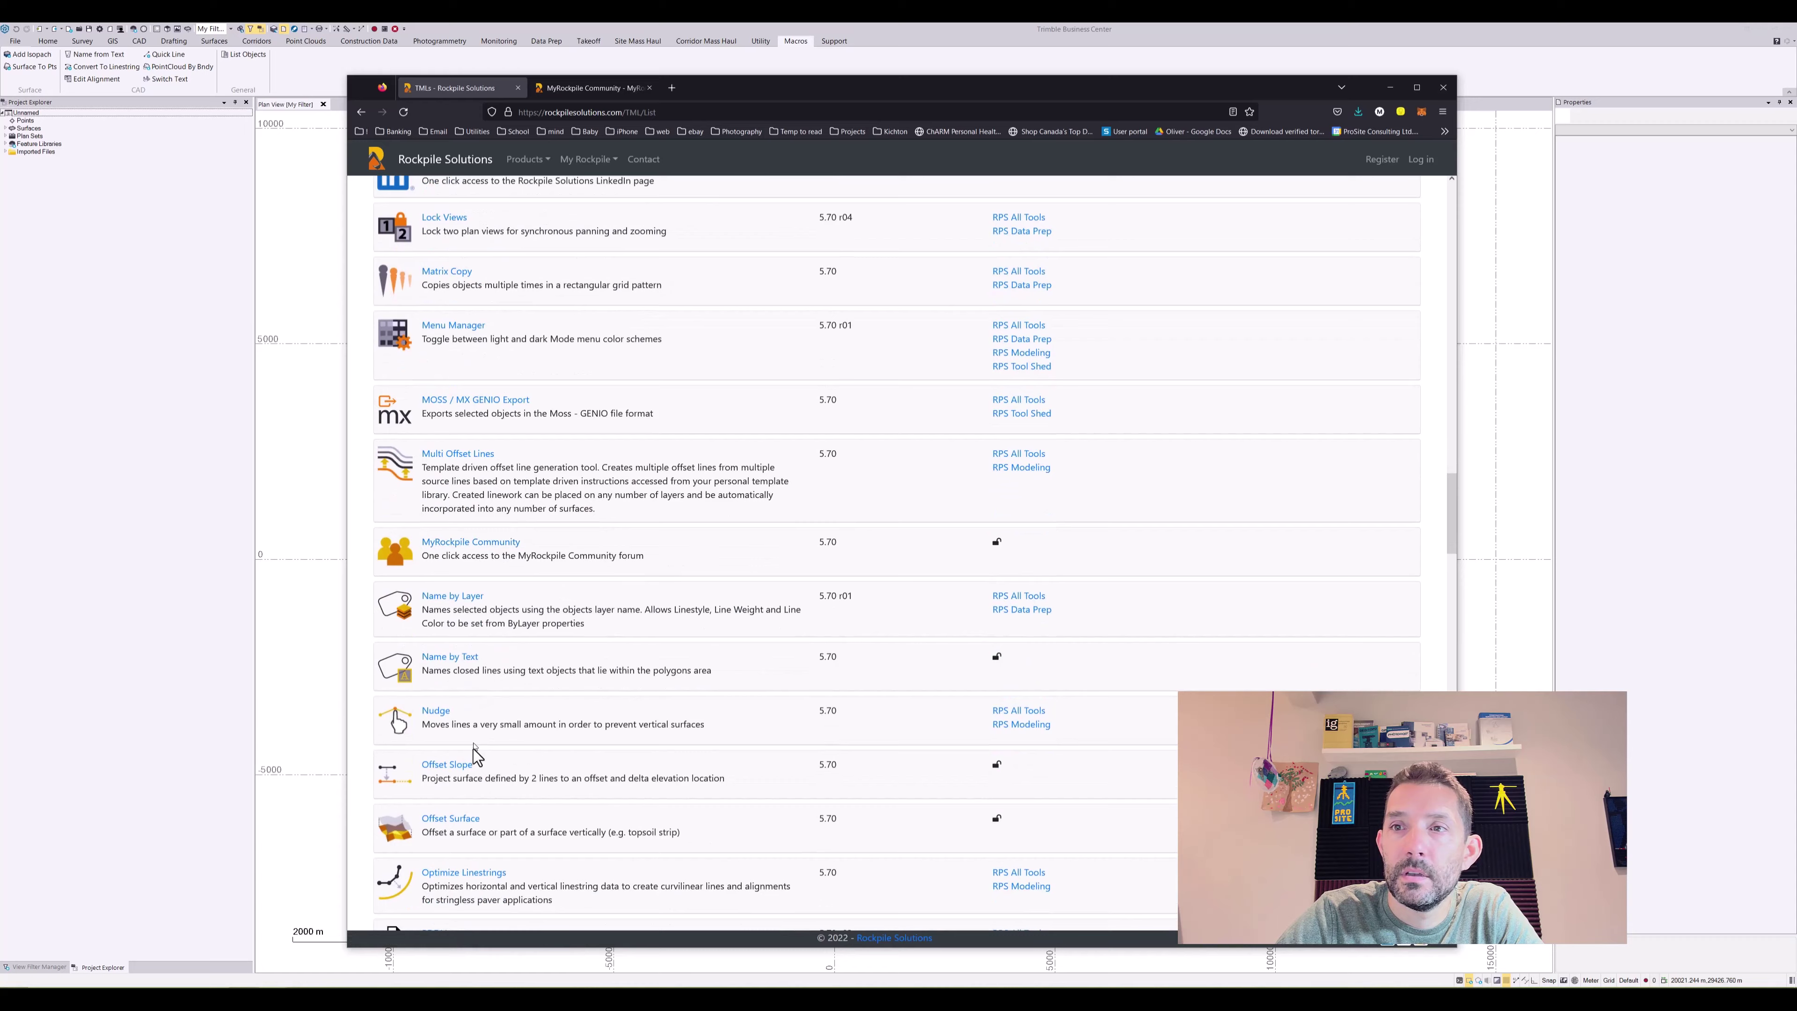
scroll(472, 736, down, 1)
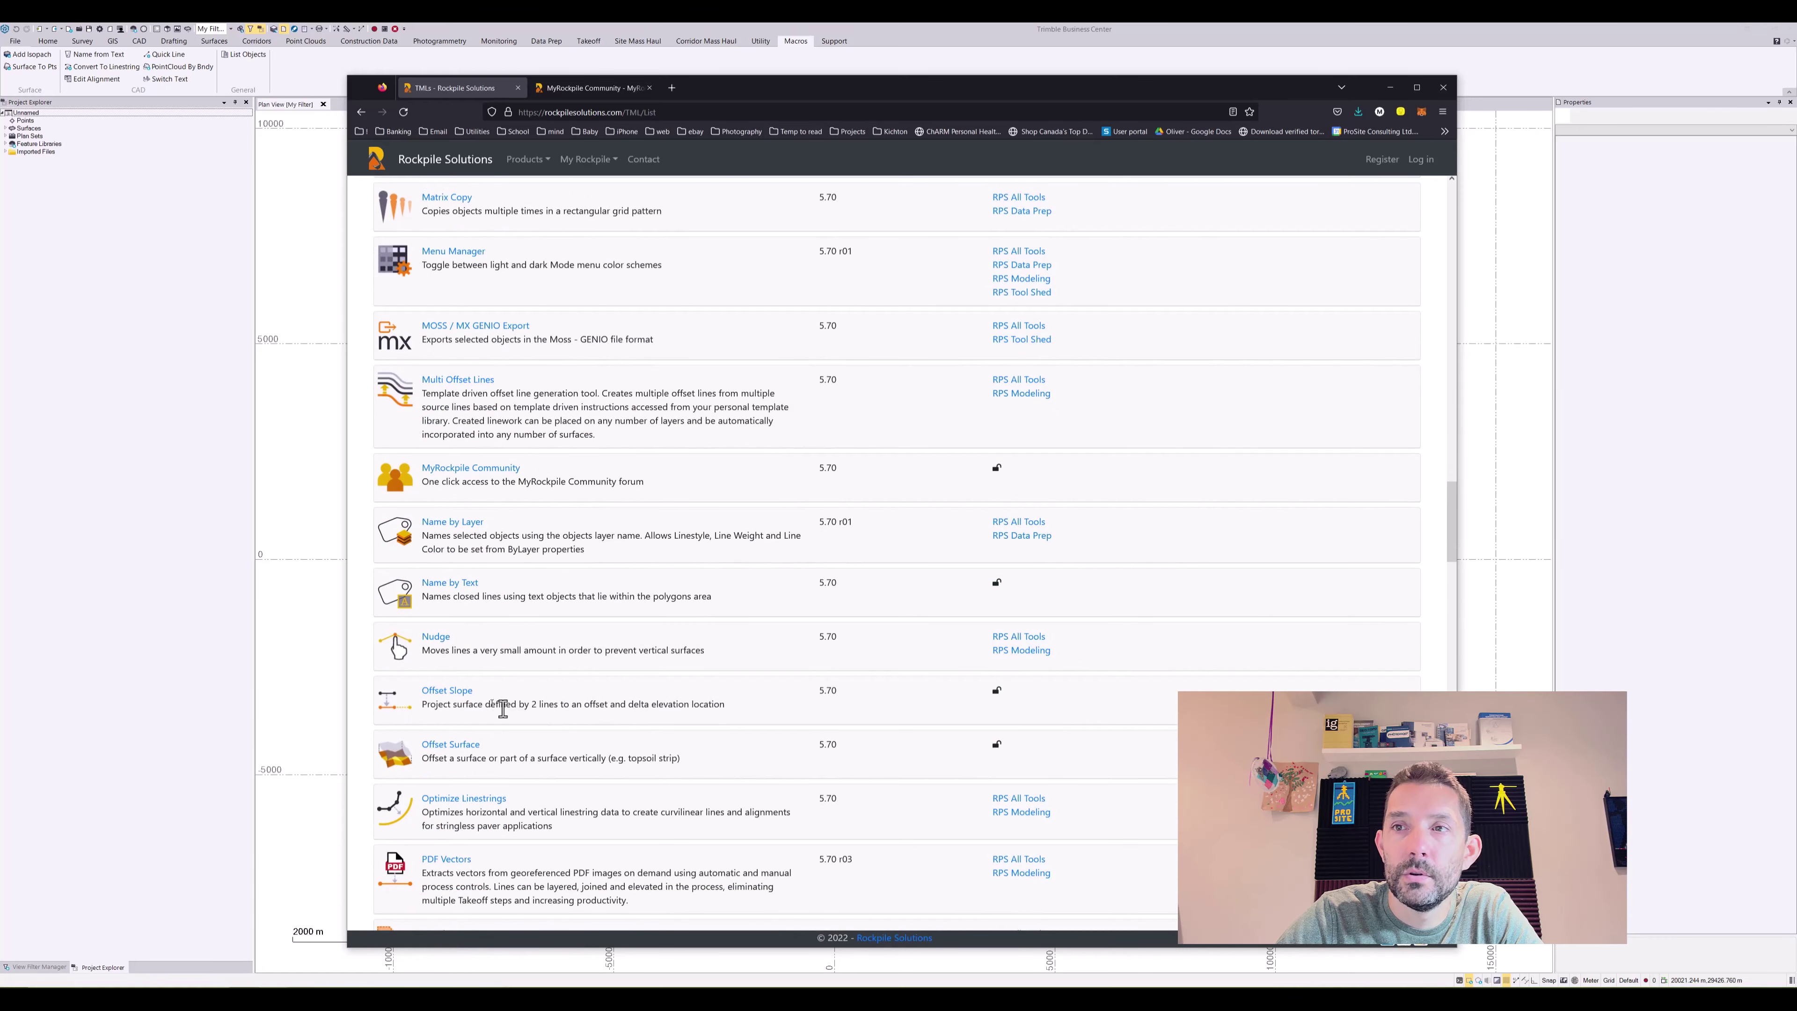
scroll(534, 711, down, 2)
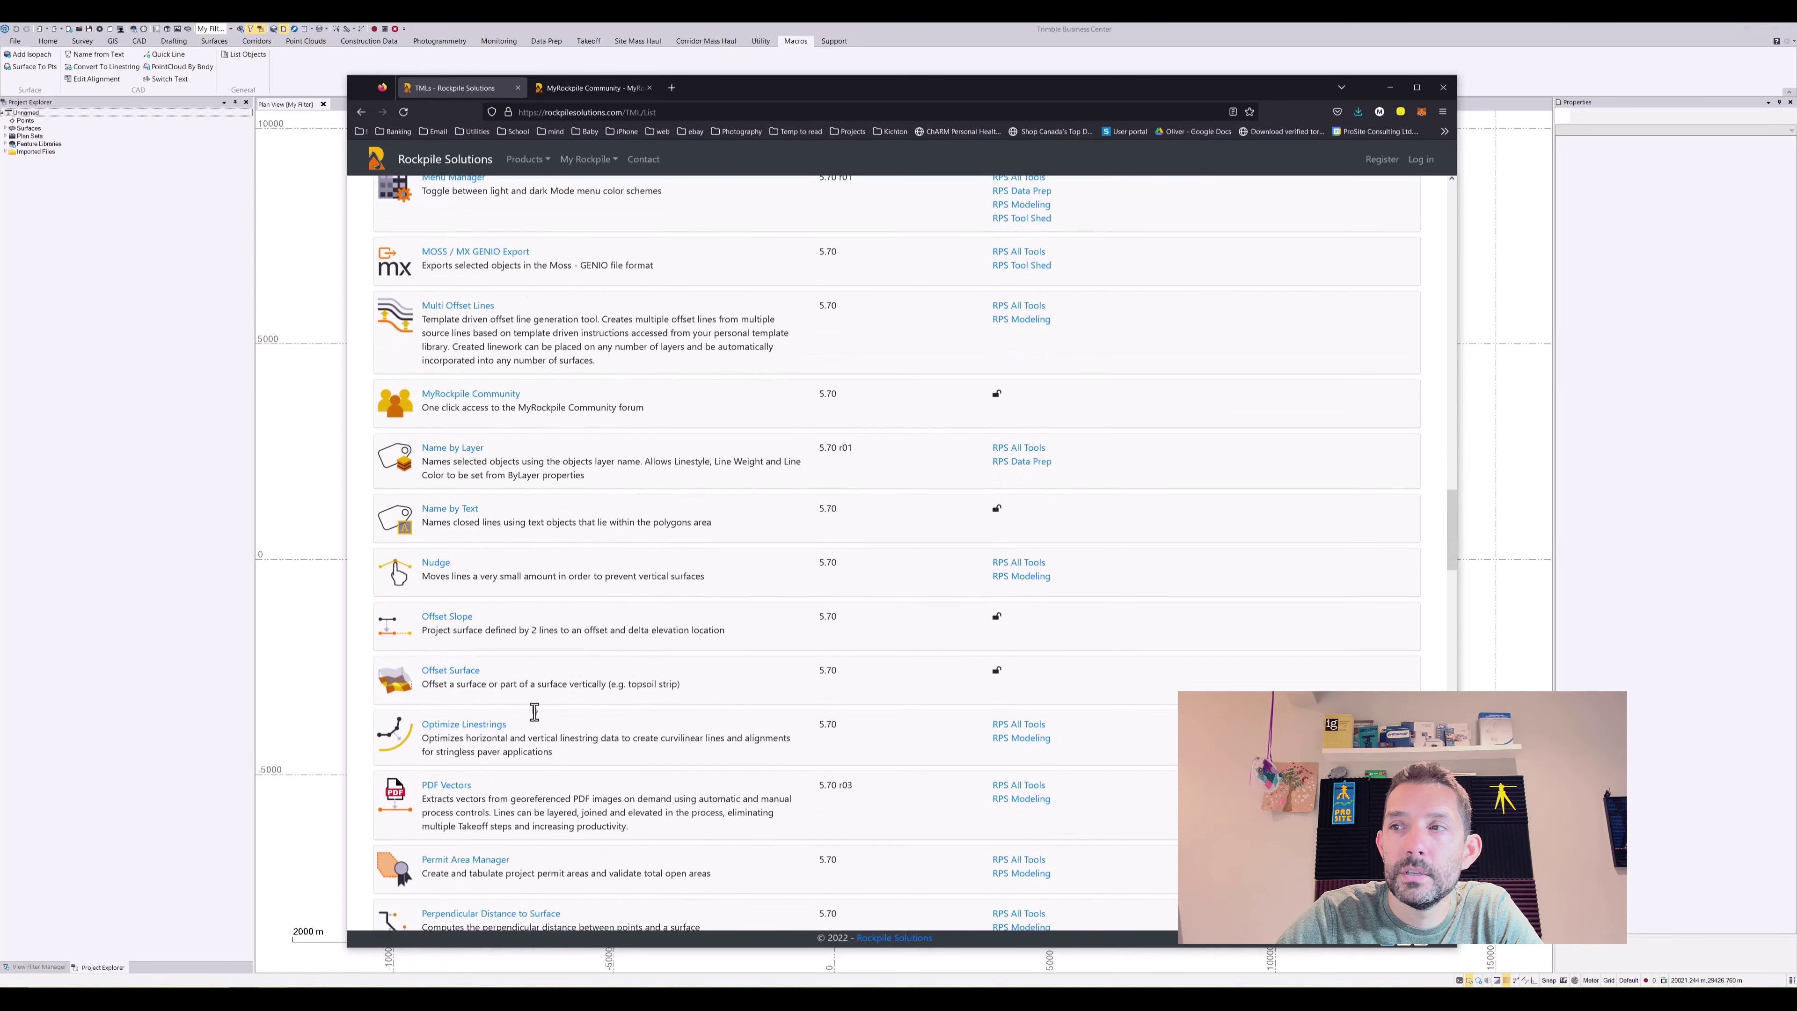
scroll(534, 711, down, 4)
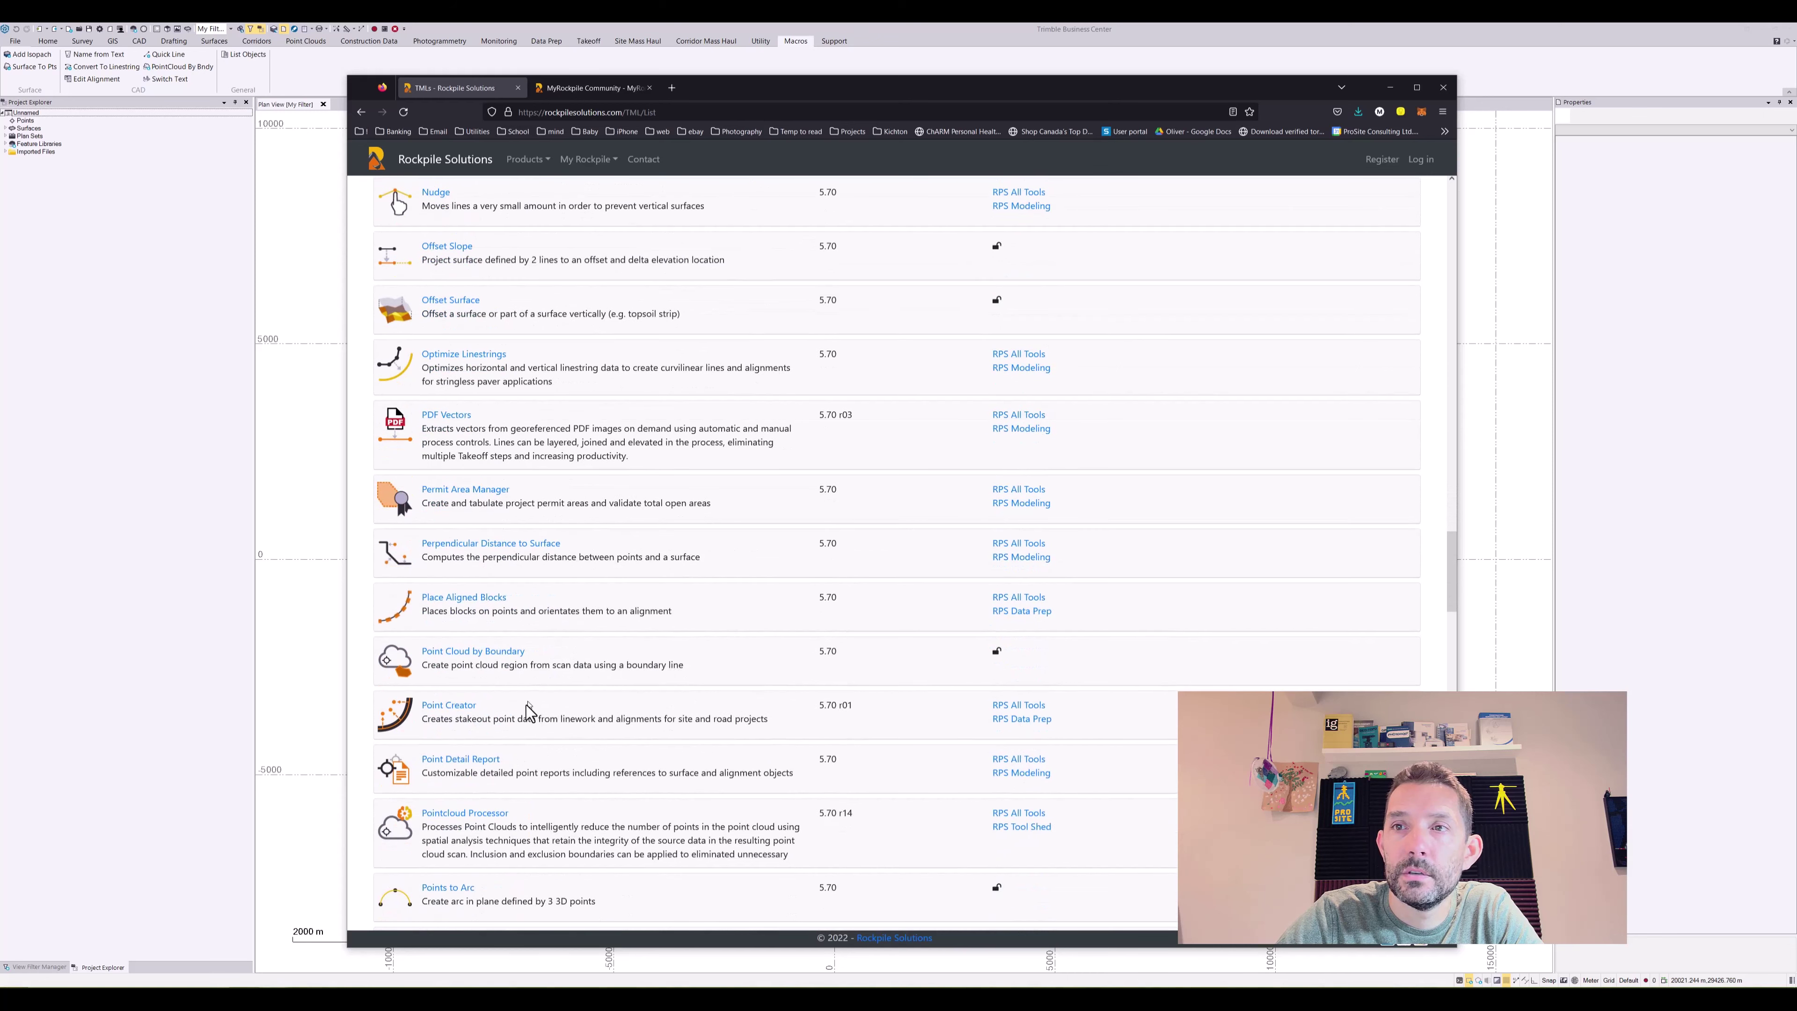
scroll(520, 680, down, 3)
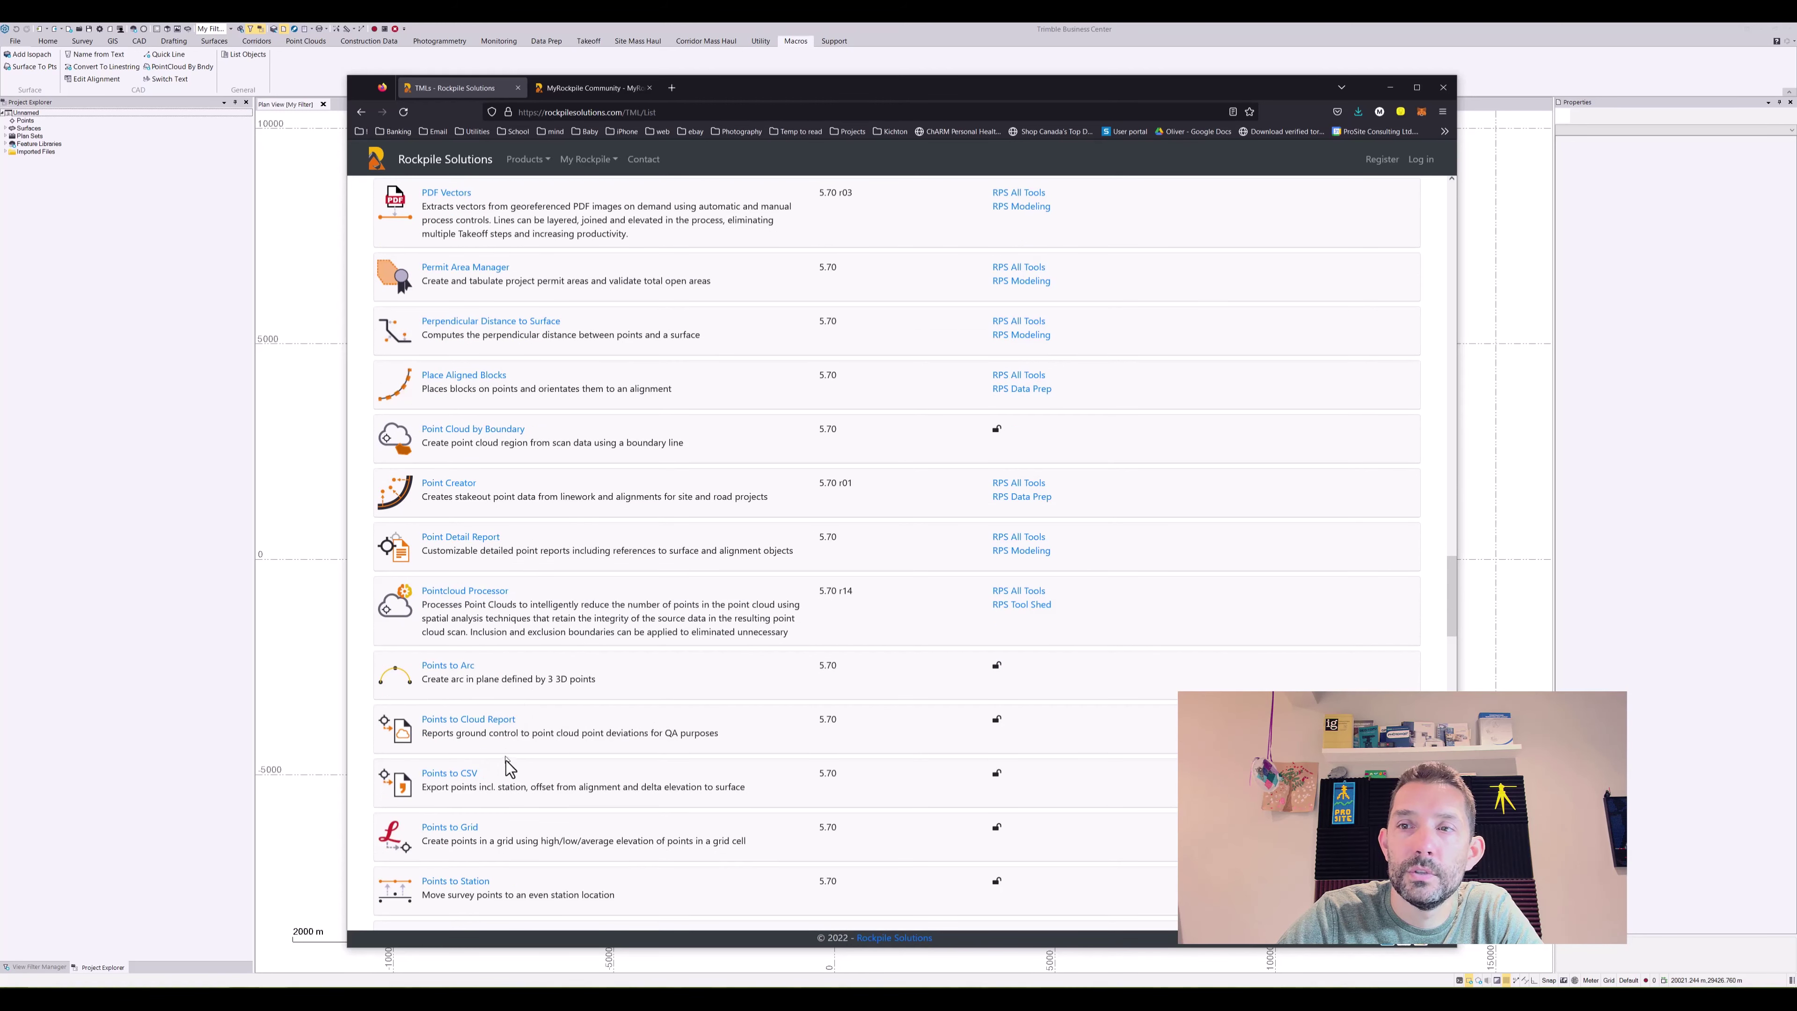
scroll(510, 767, down, 2)
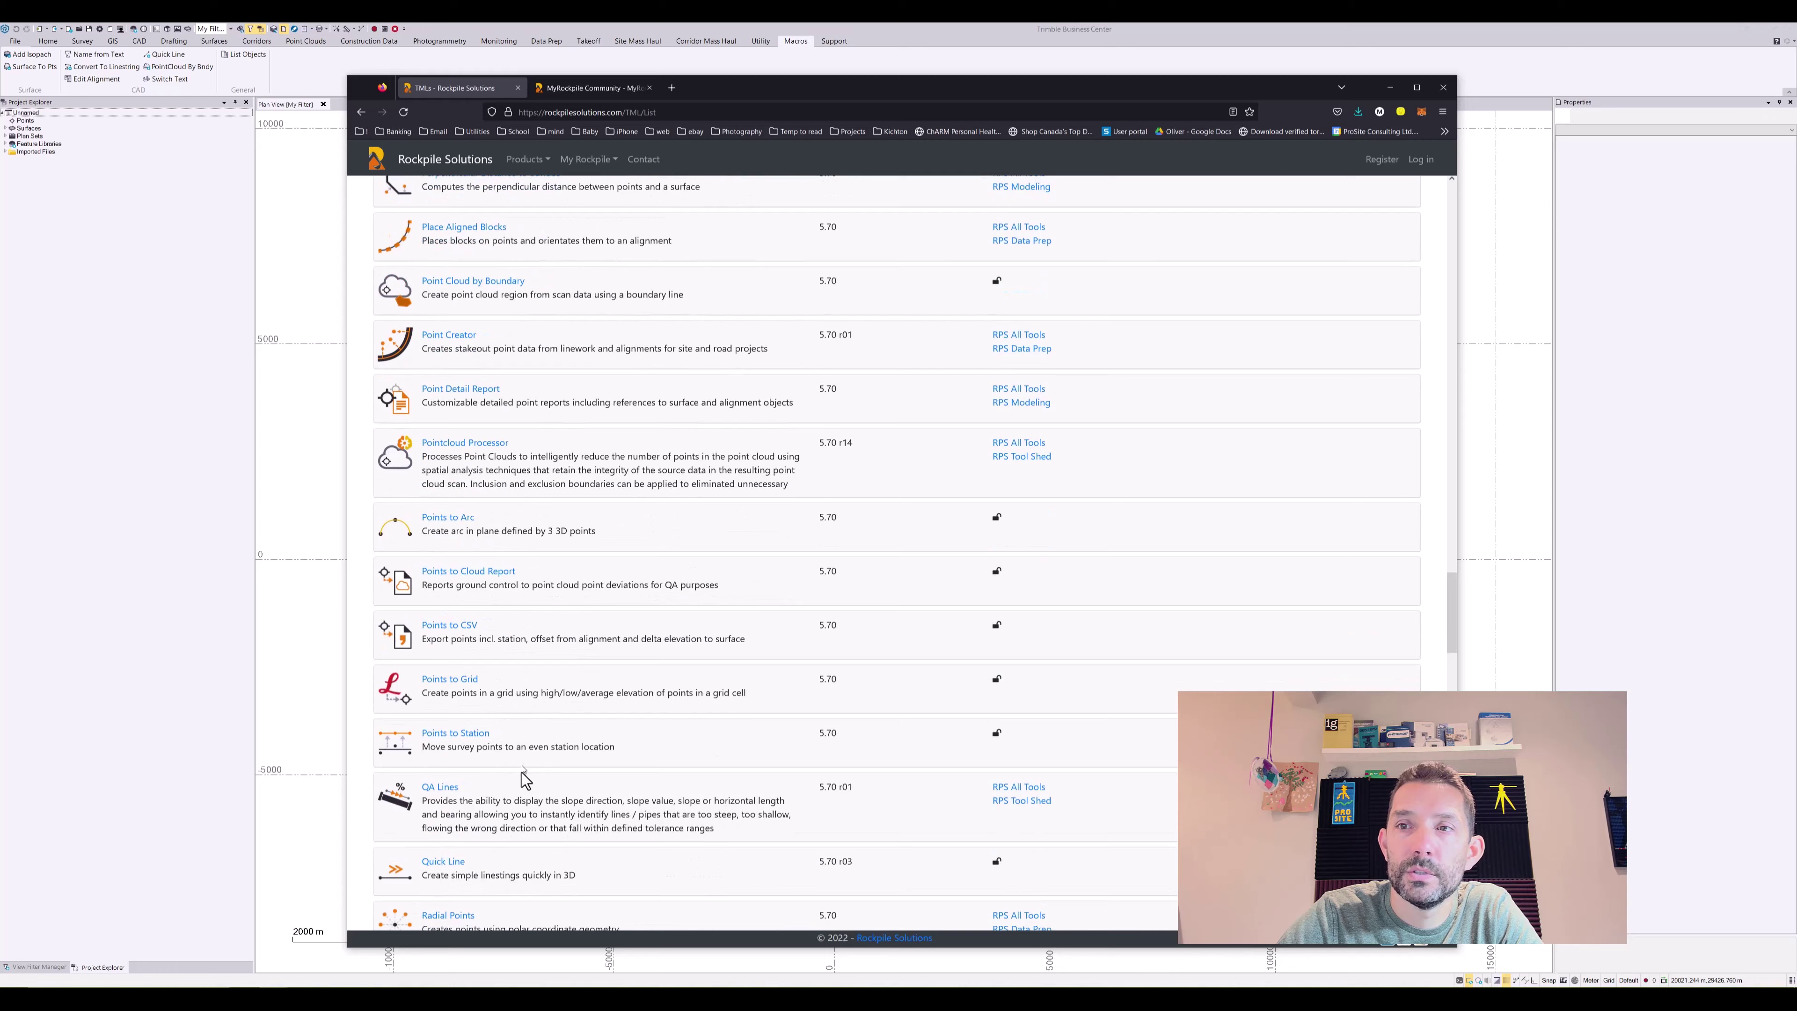
scroll(524, 775, down, 3)
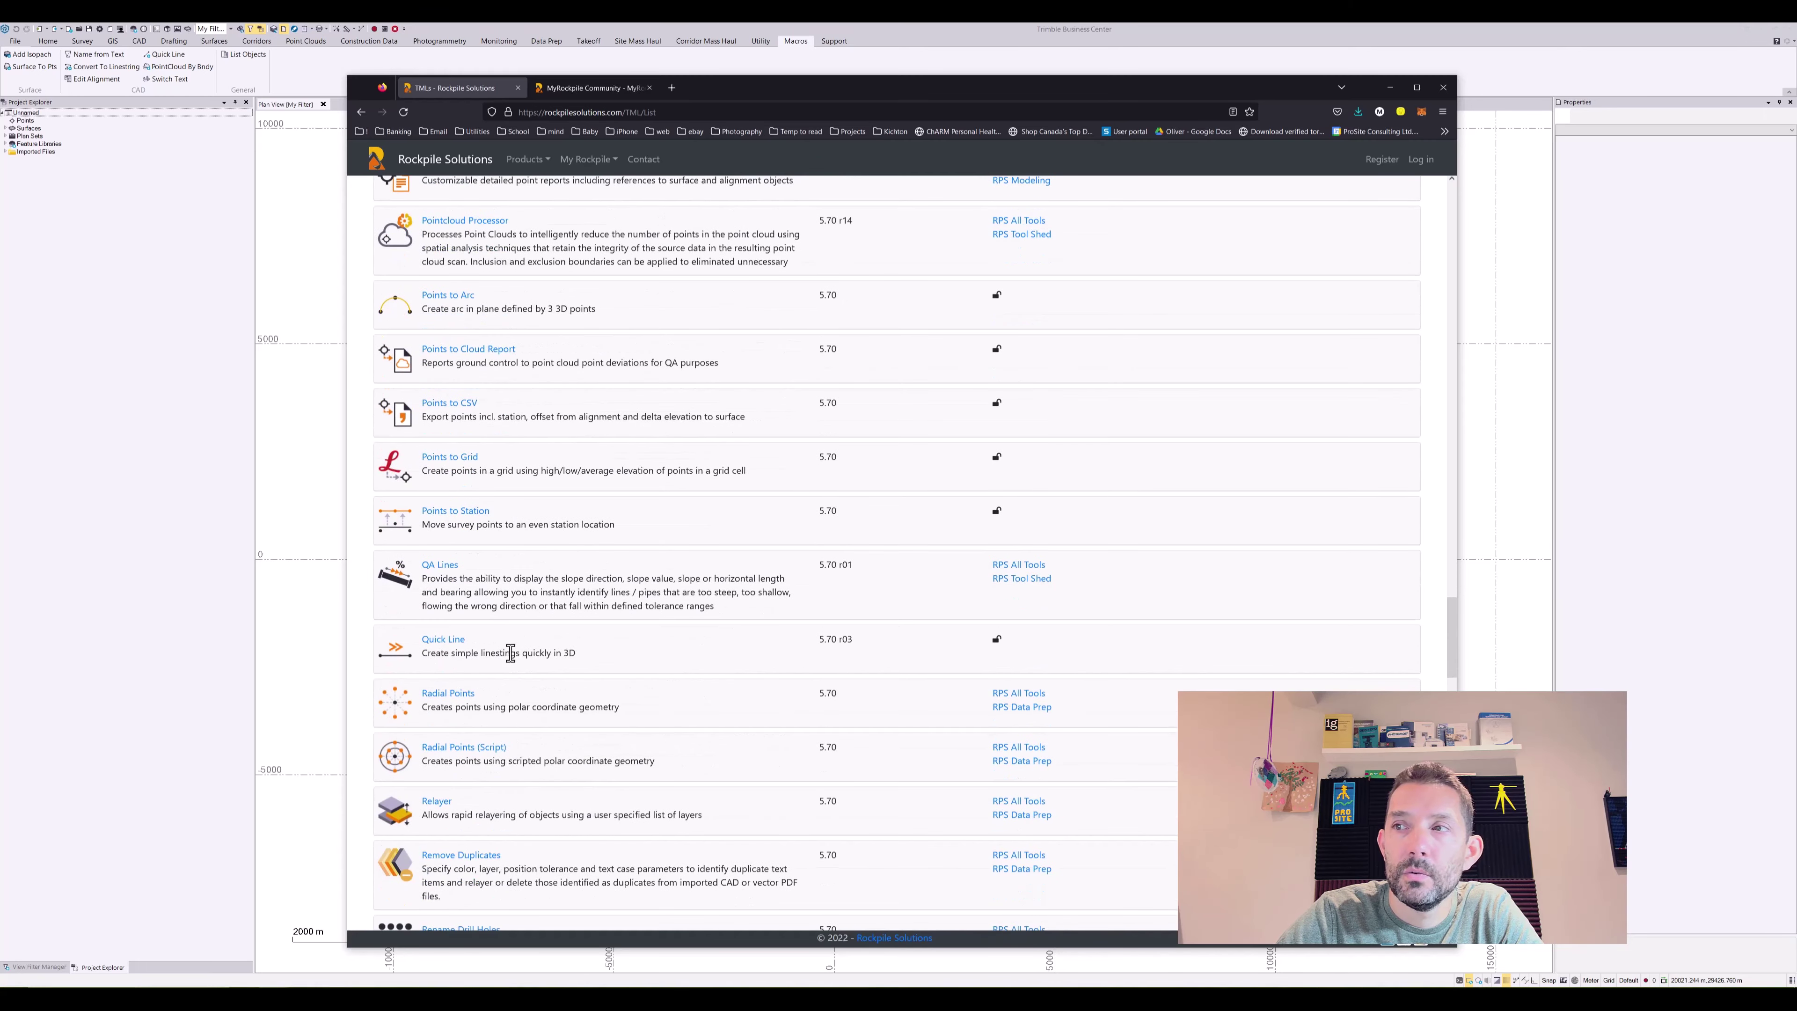
scroll(510, 651, down, 15)
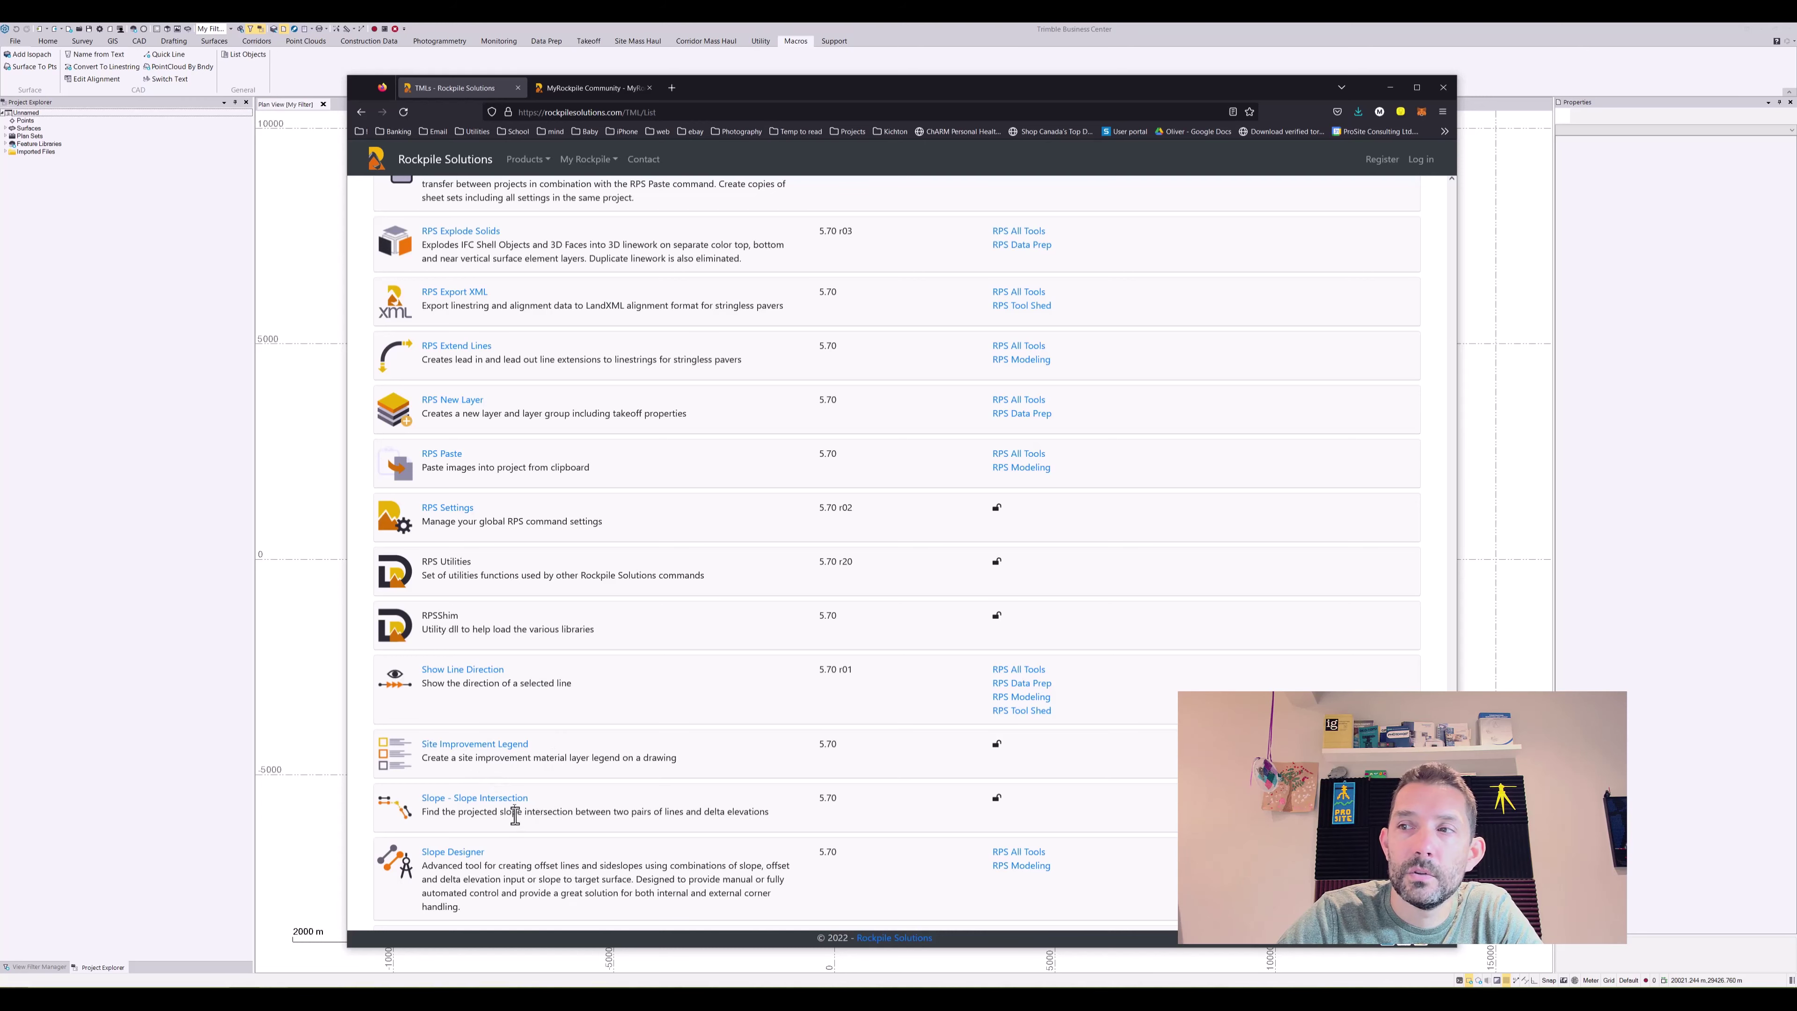
scroll(515, 813, down, 5)
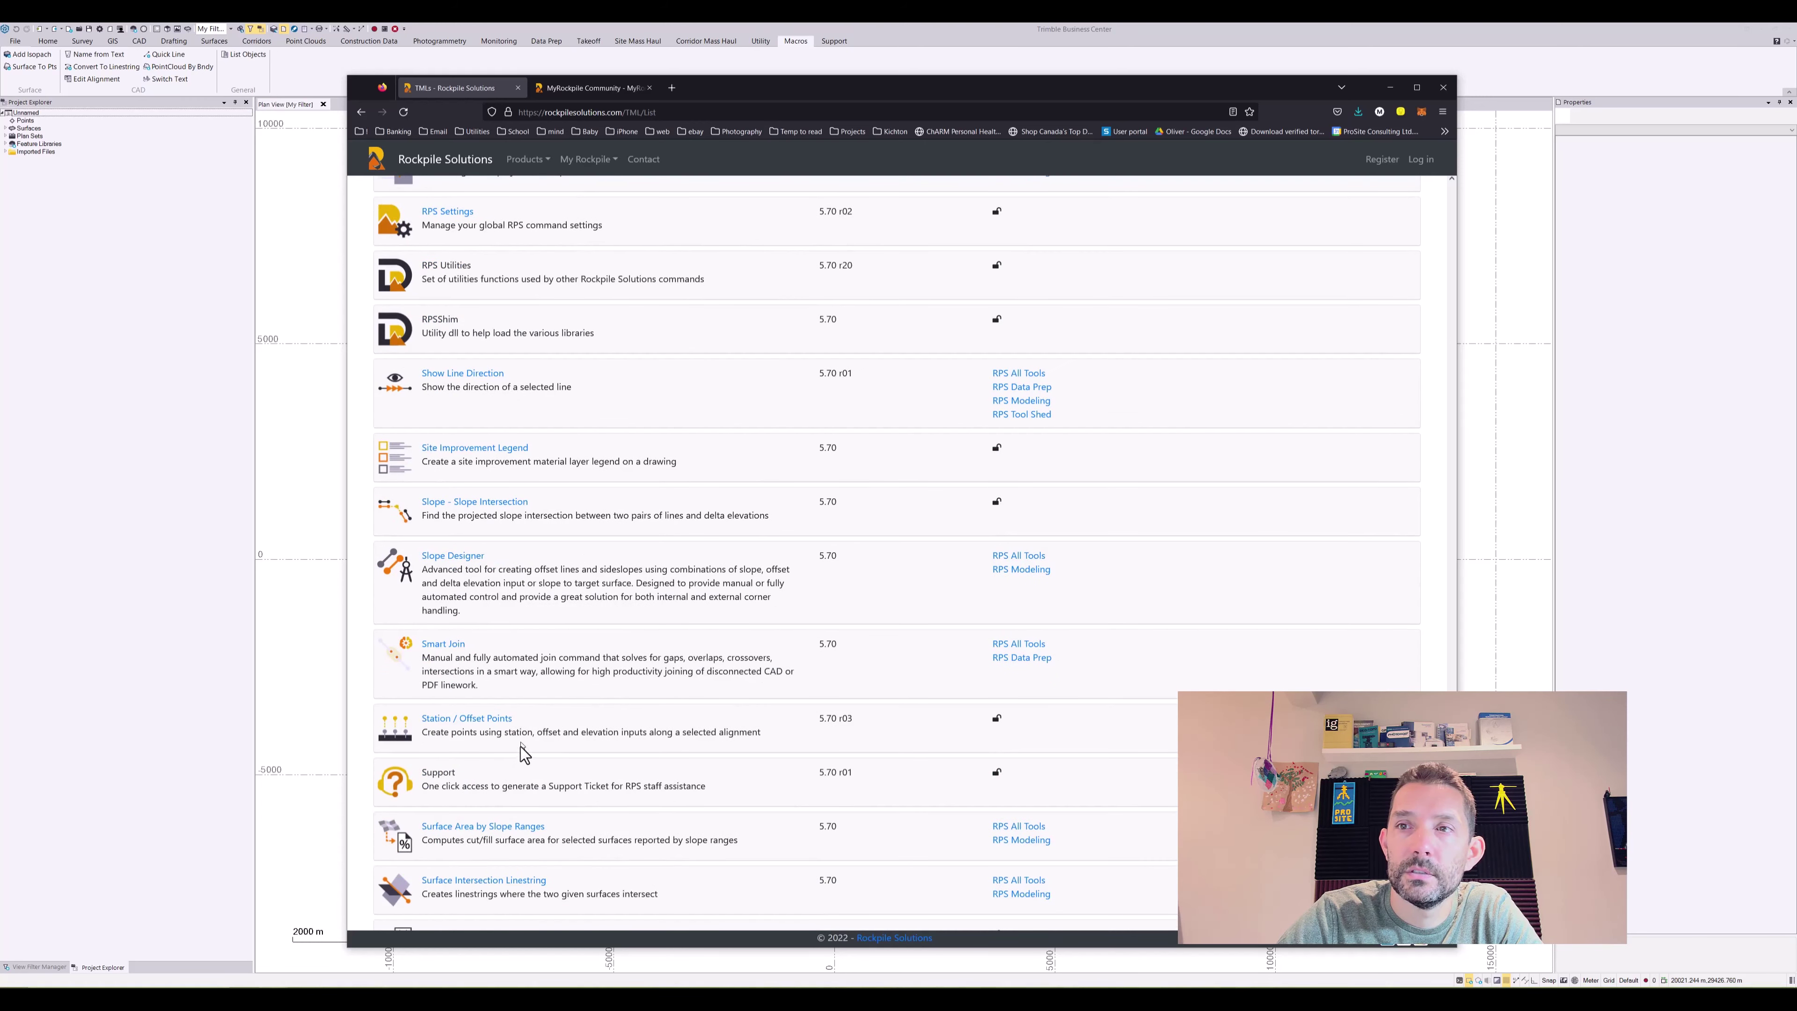
scroll(531, 760, down, 5)
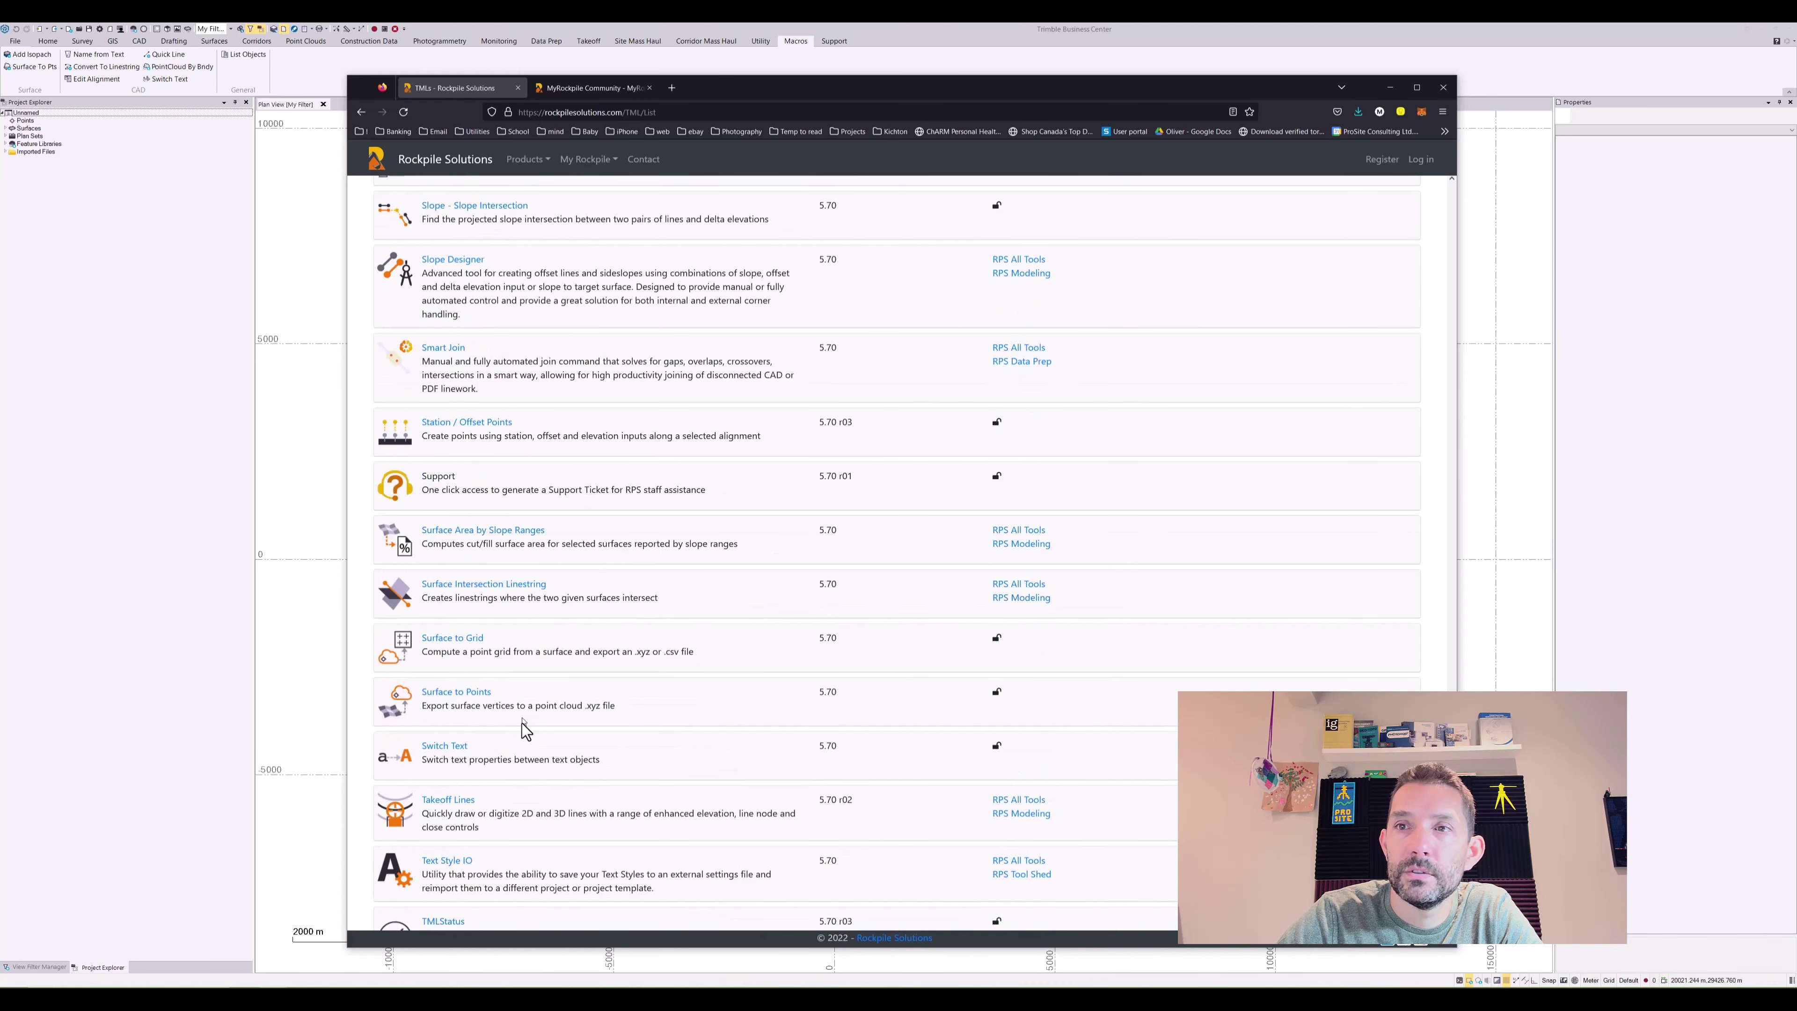
scroll(525, 729, down, 4)
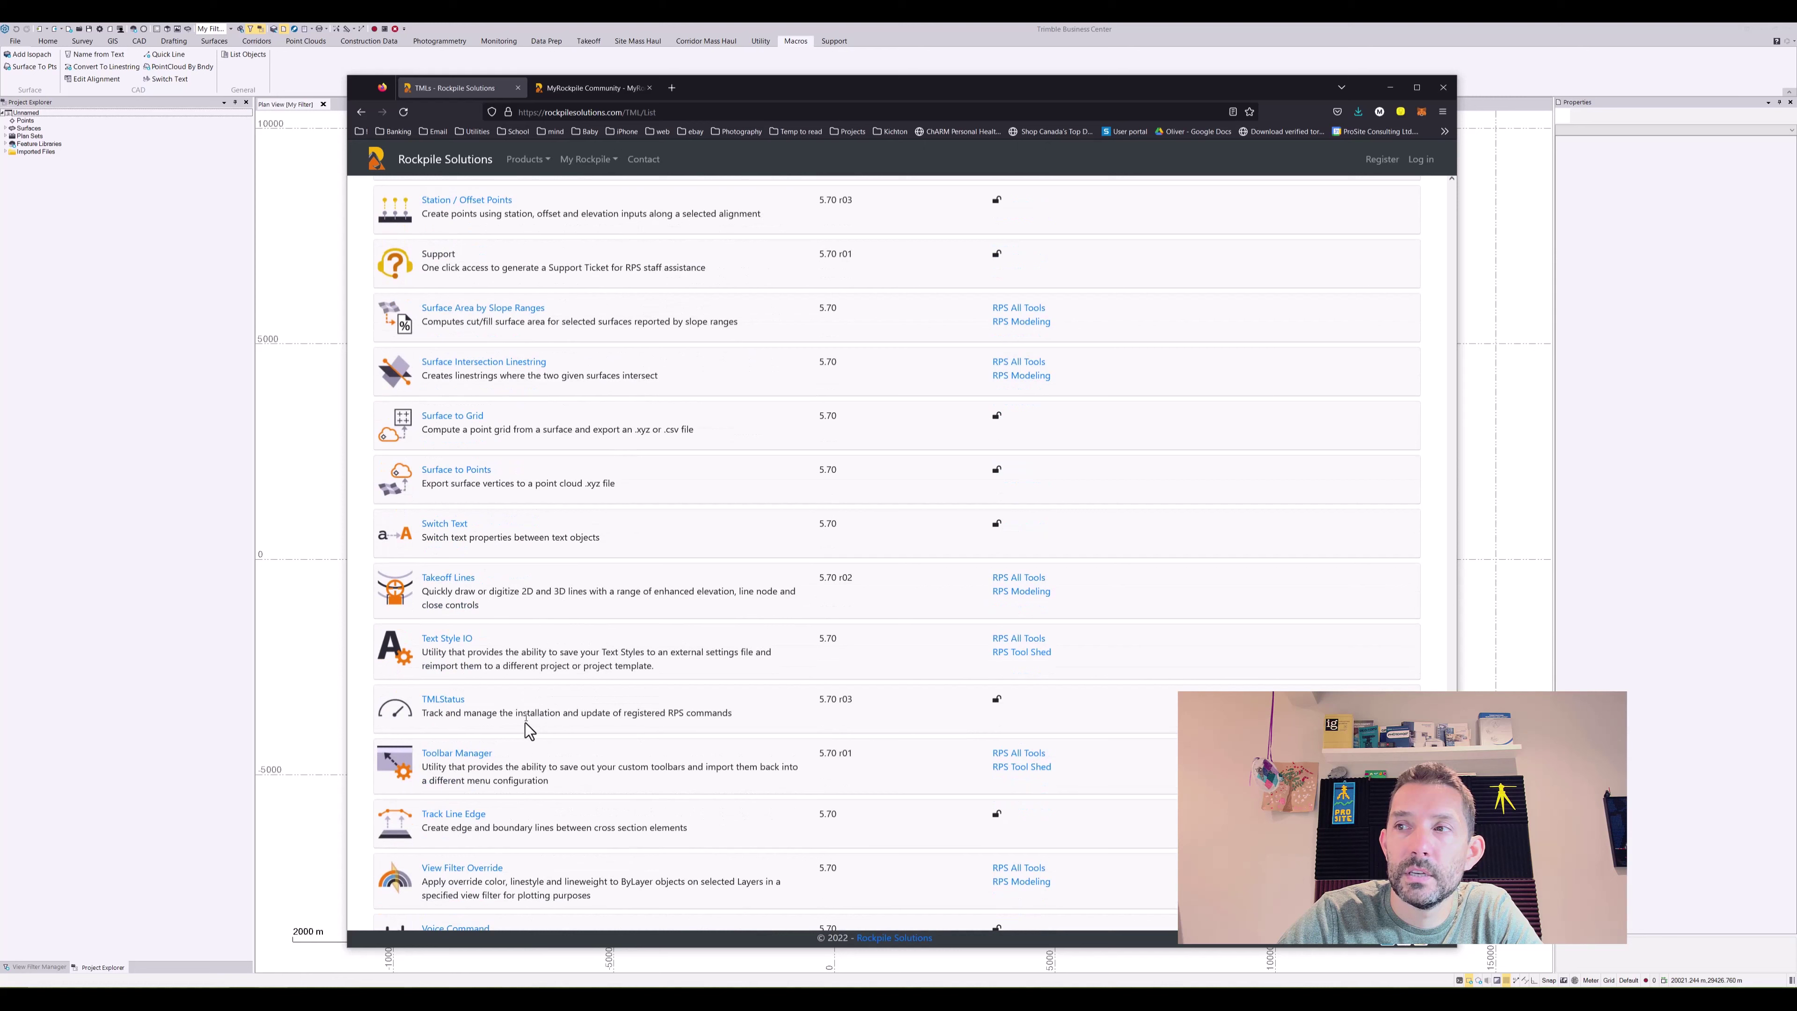
scroll(525, 724, down, 3)
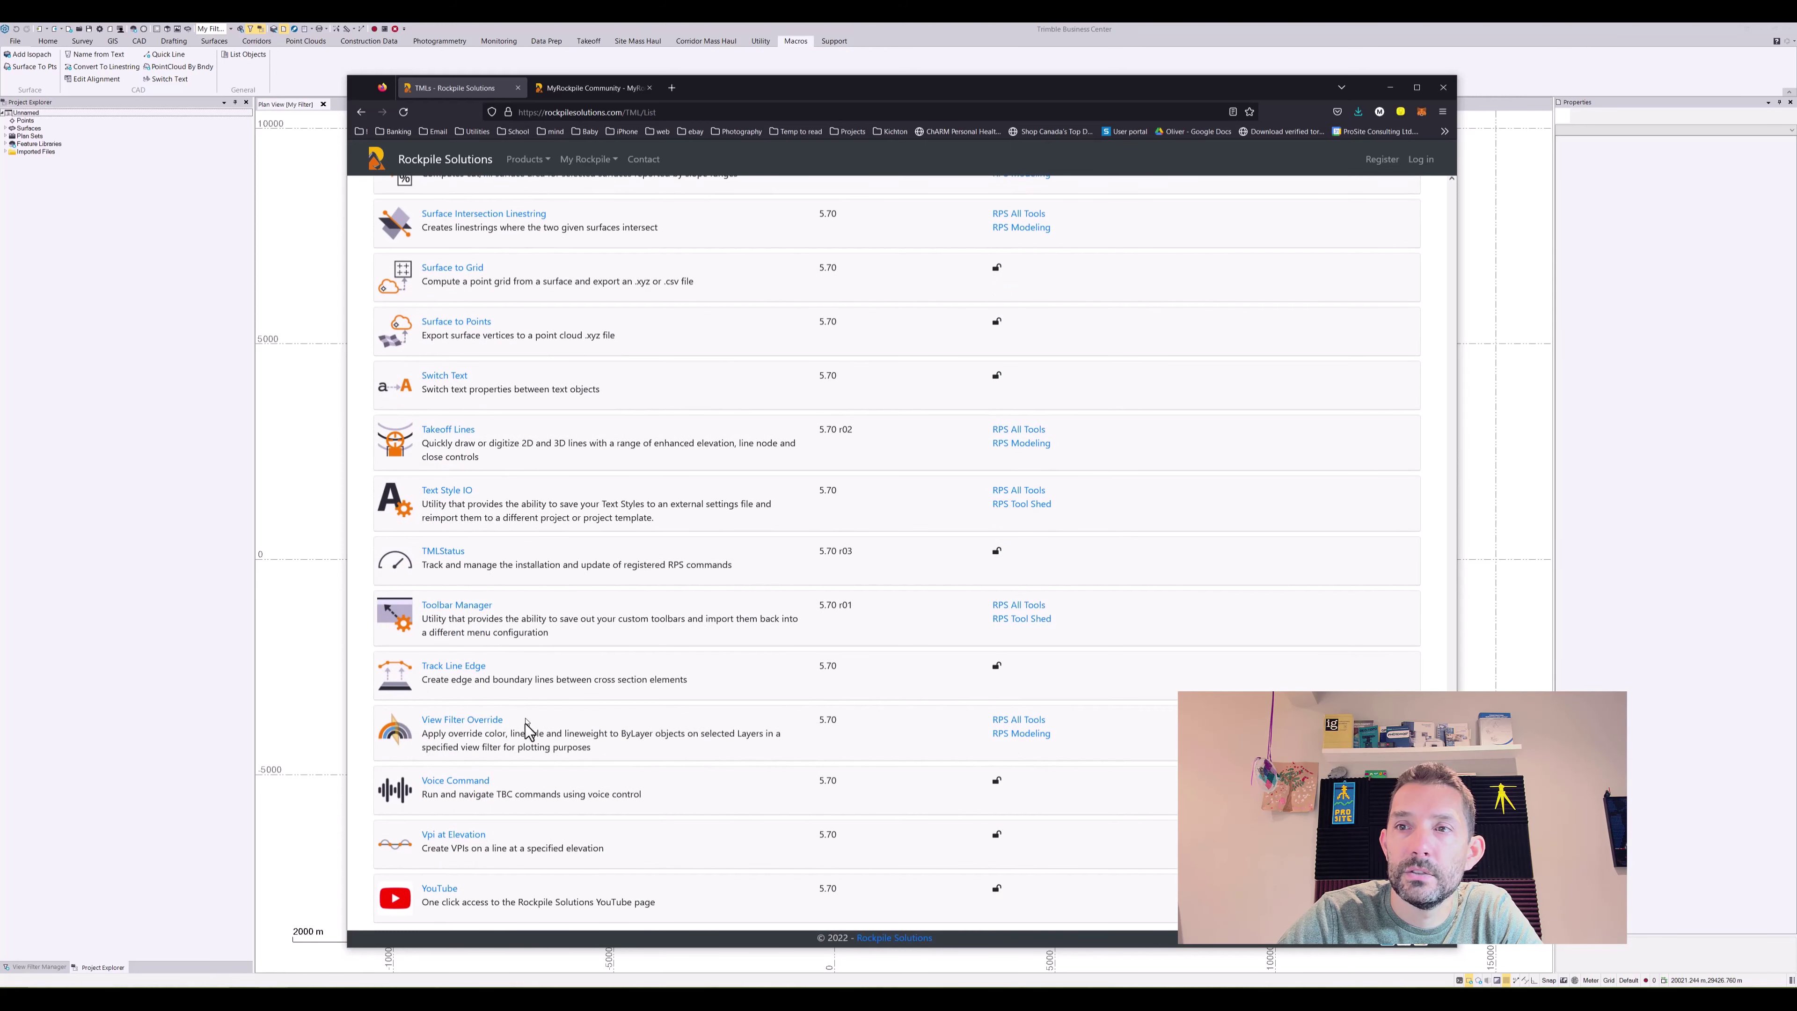
scroll(525, 728, down, 1)
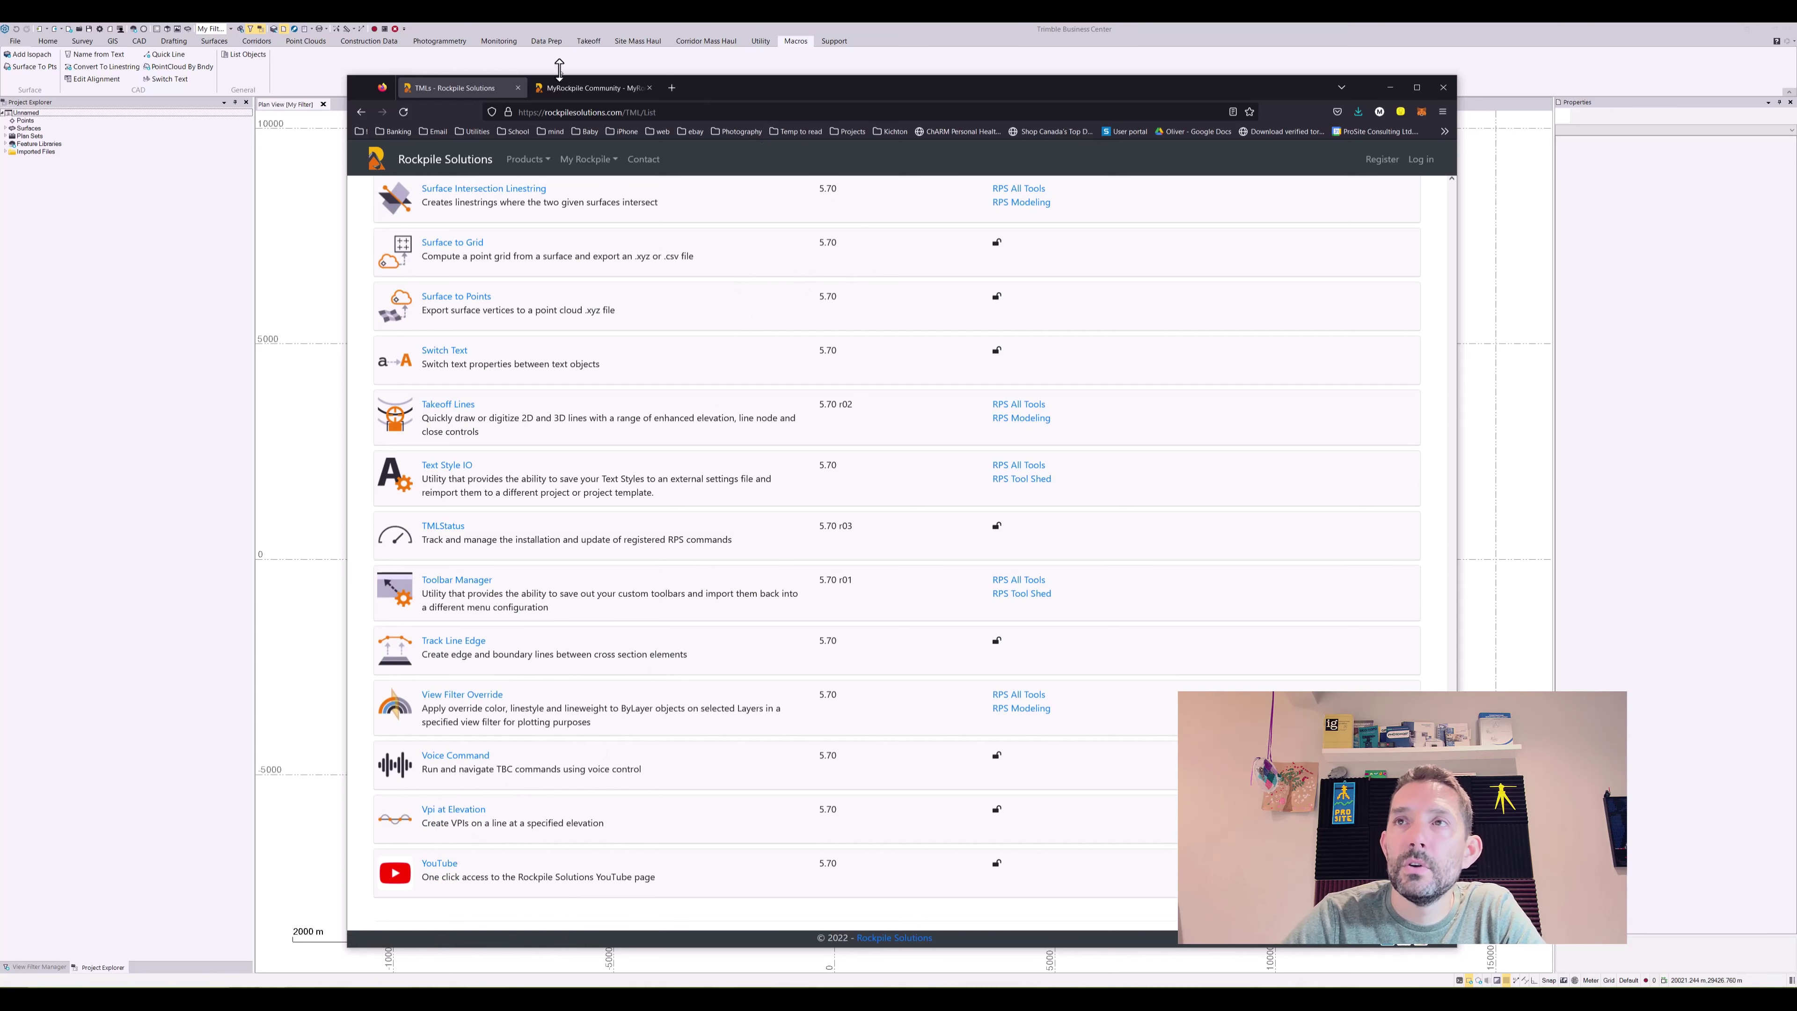
Glance at the MyRockpile Community page, return, then go via Products to the home page.
click(565, 87)
click(495, 88)
click(525, 162)
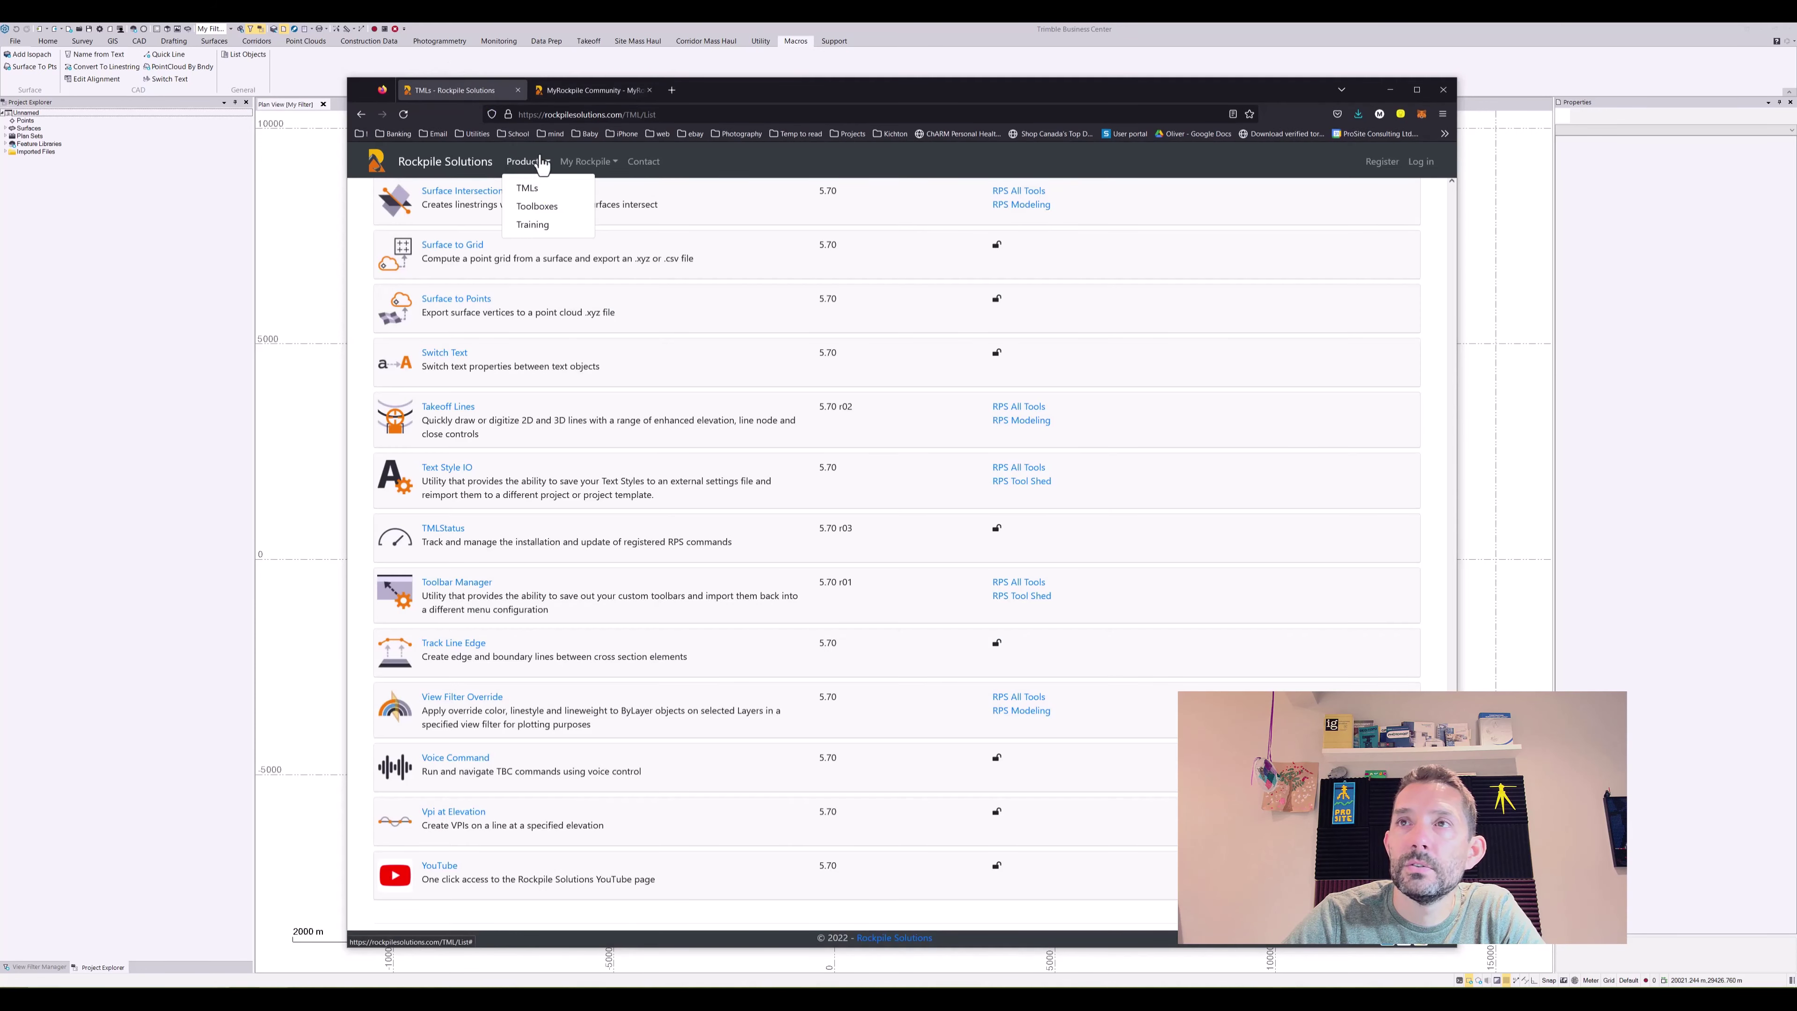
click(552, 213)
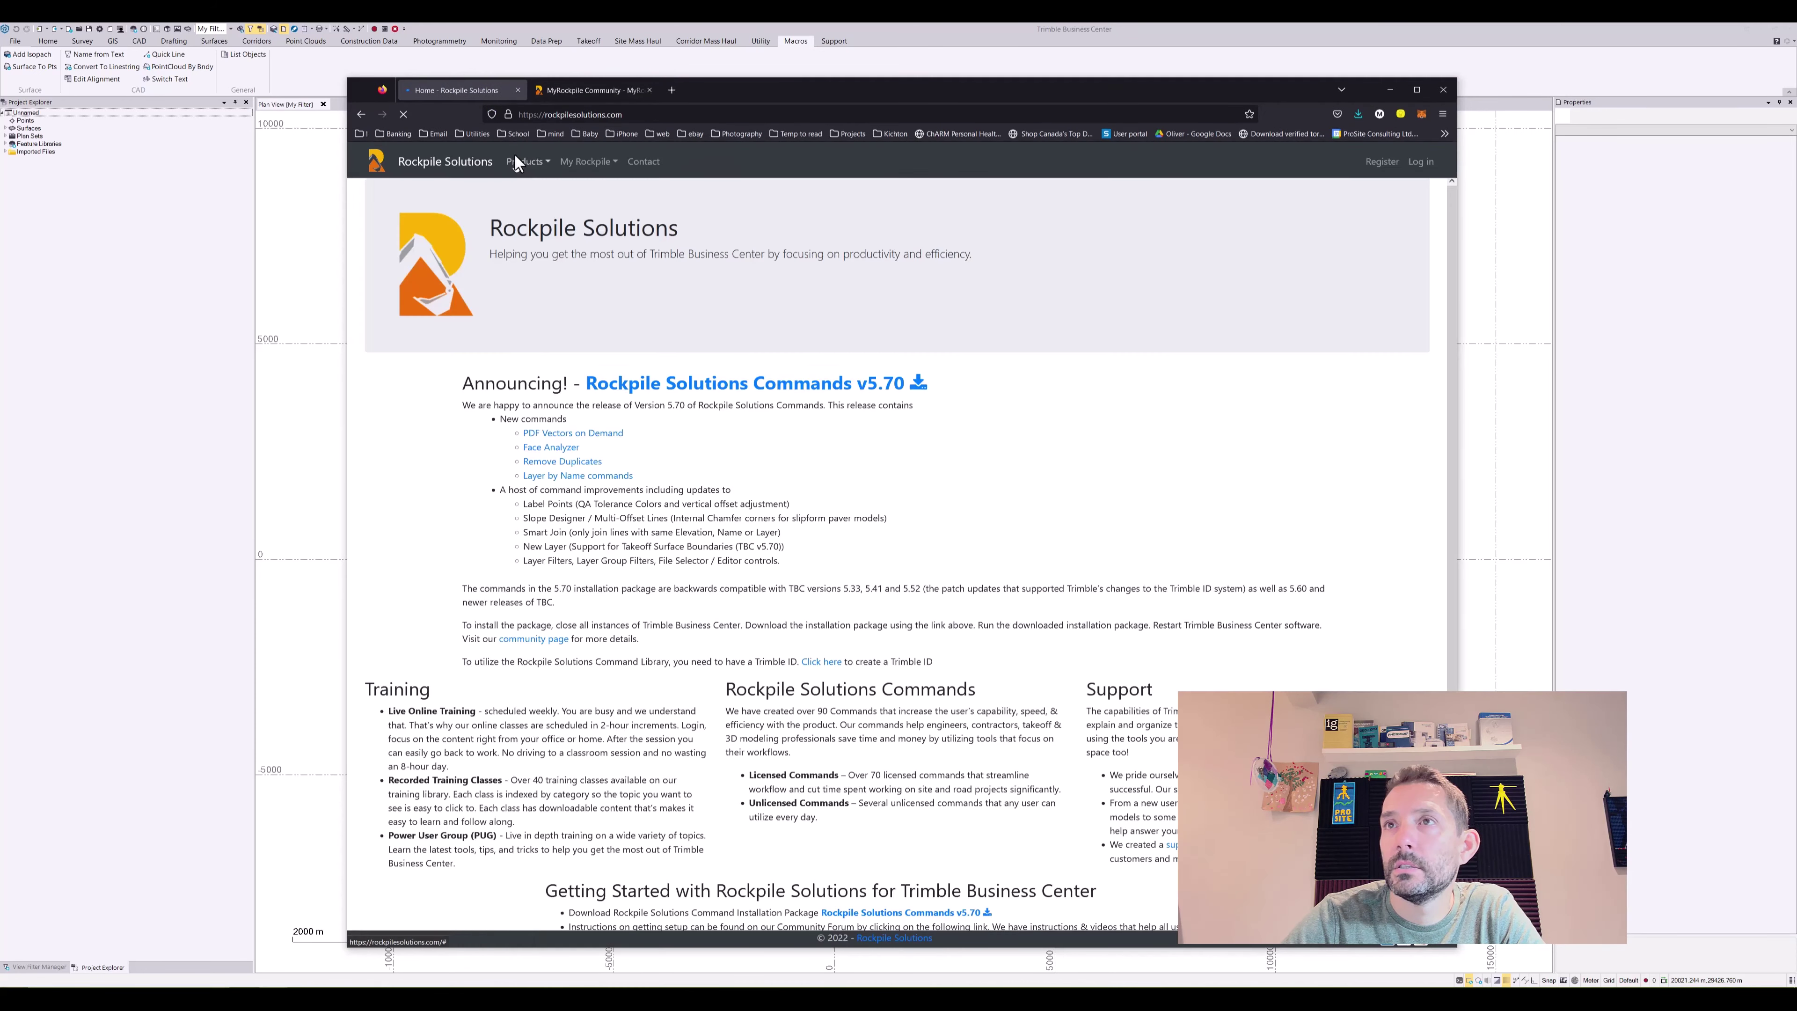
Download the Commands v5.70 installer, saving RockpileSolutionsCommands.exe to Downloads.
click(832, 386)
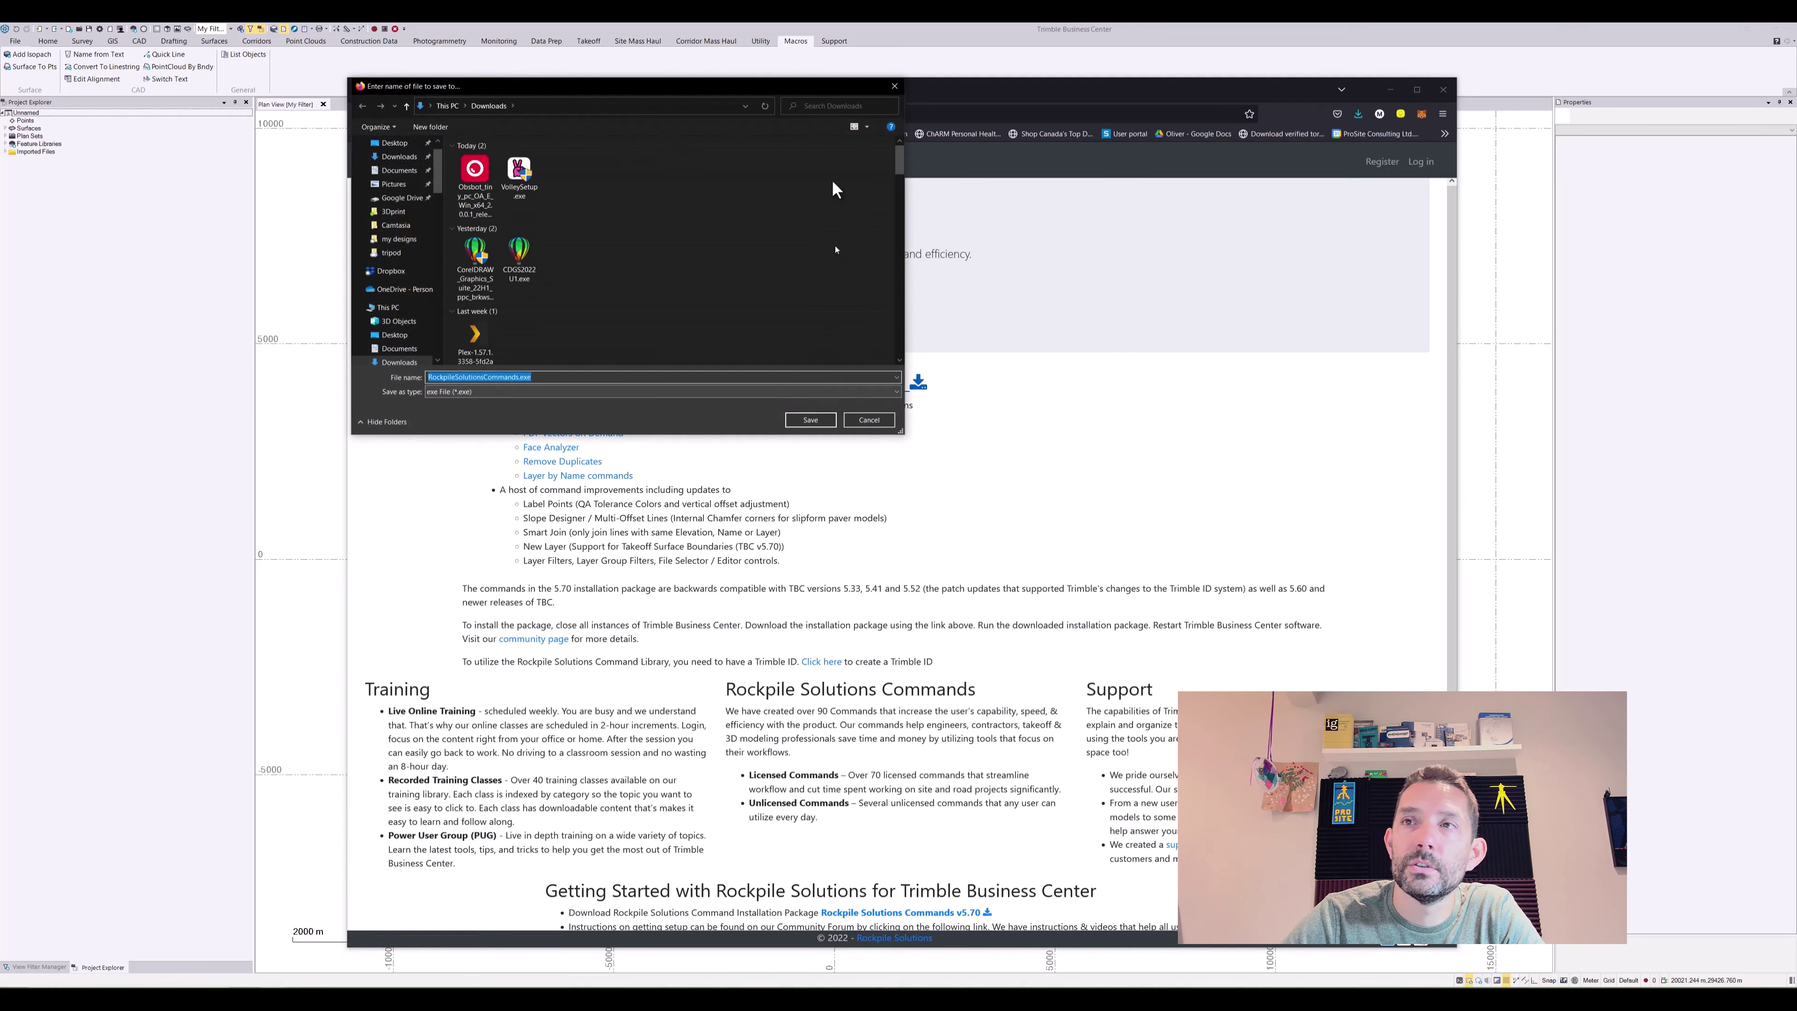
drag(722, 84, 633, 197)
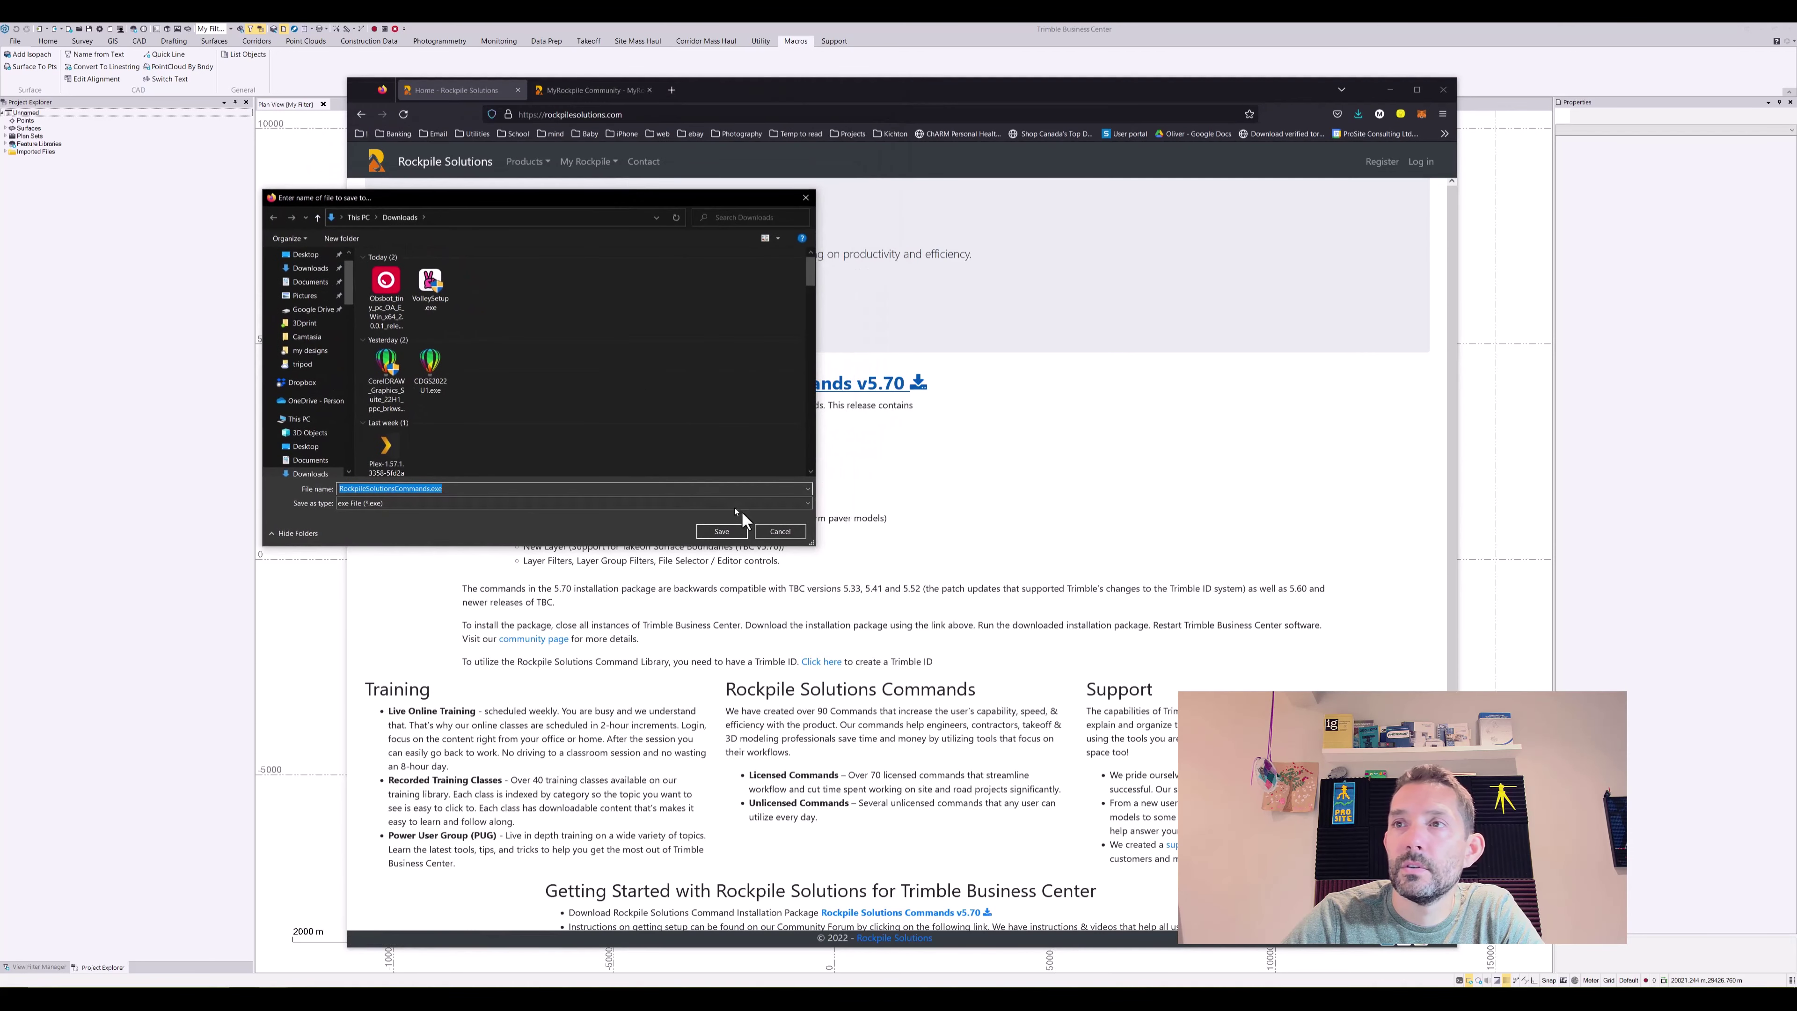
click(722, 531)
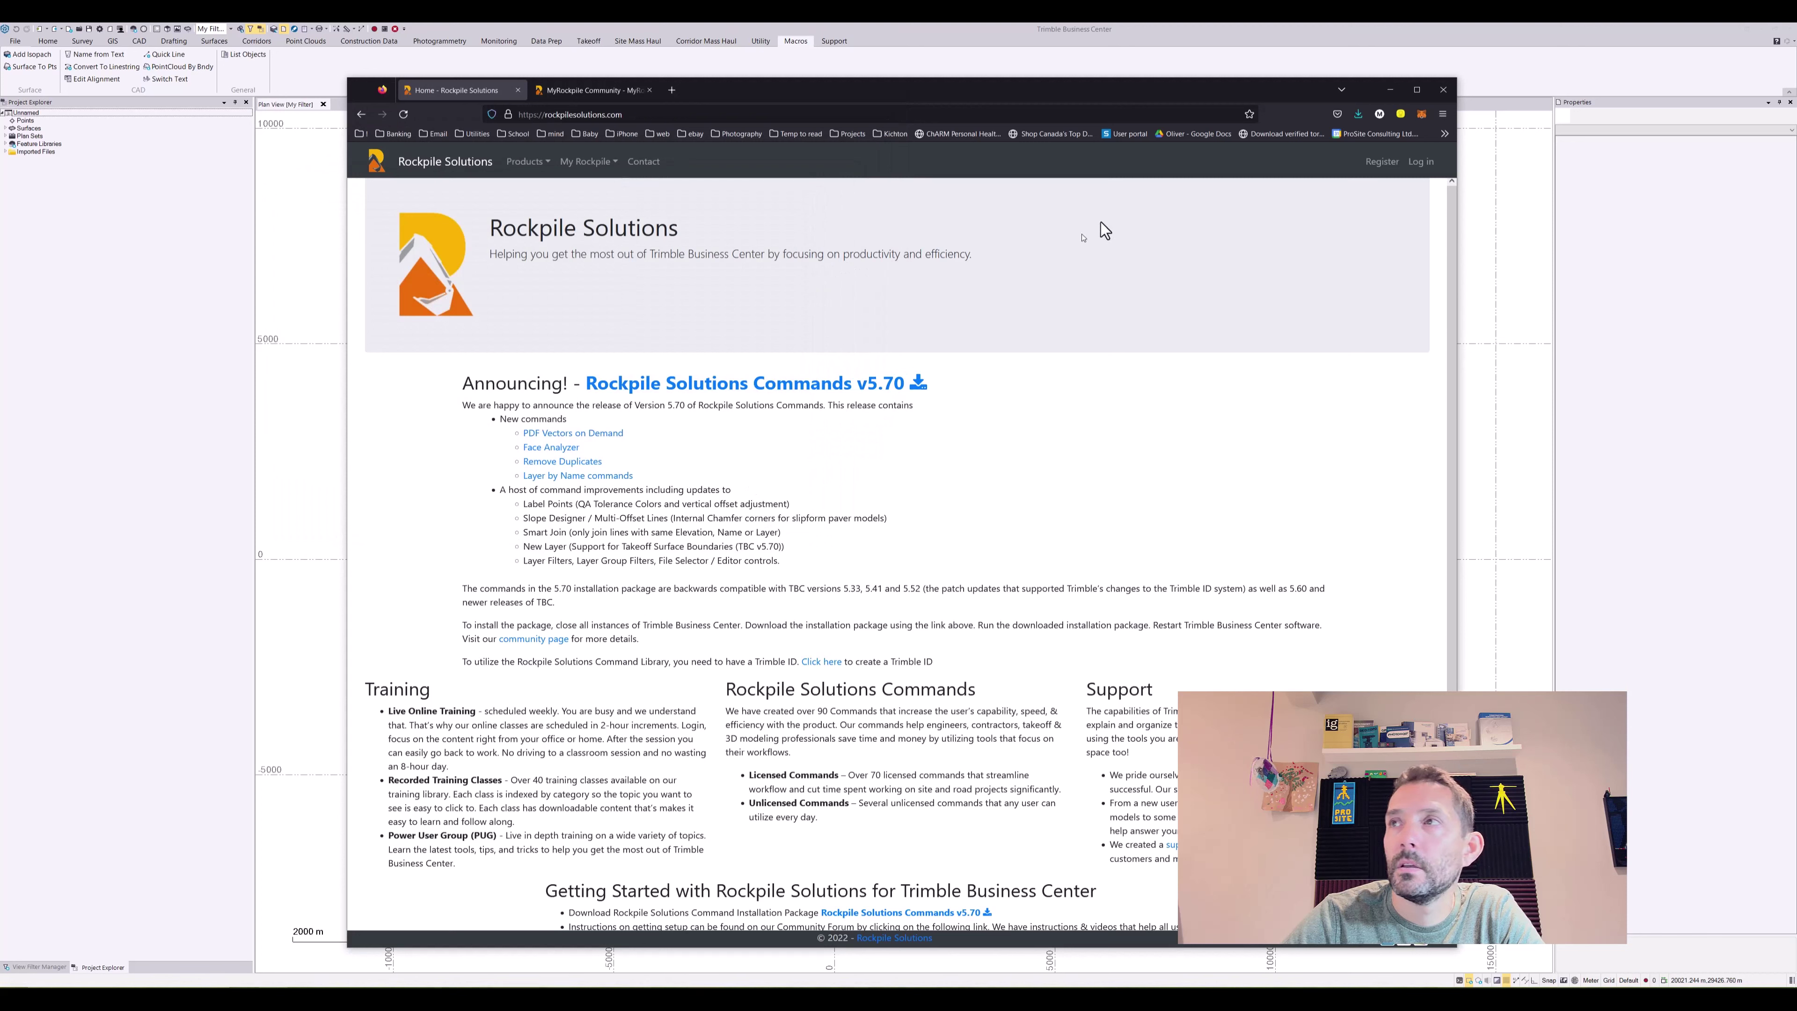
Run the downloaded RockpileSolutionsCommands.exe and complete the v5.70 installation.
click(1358, 113)
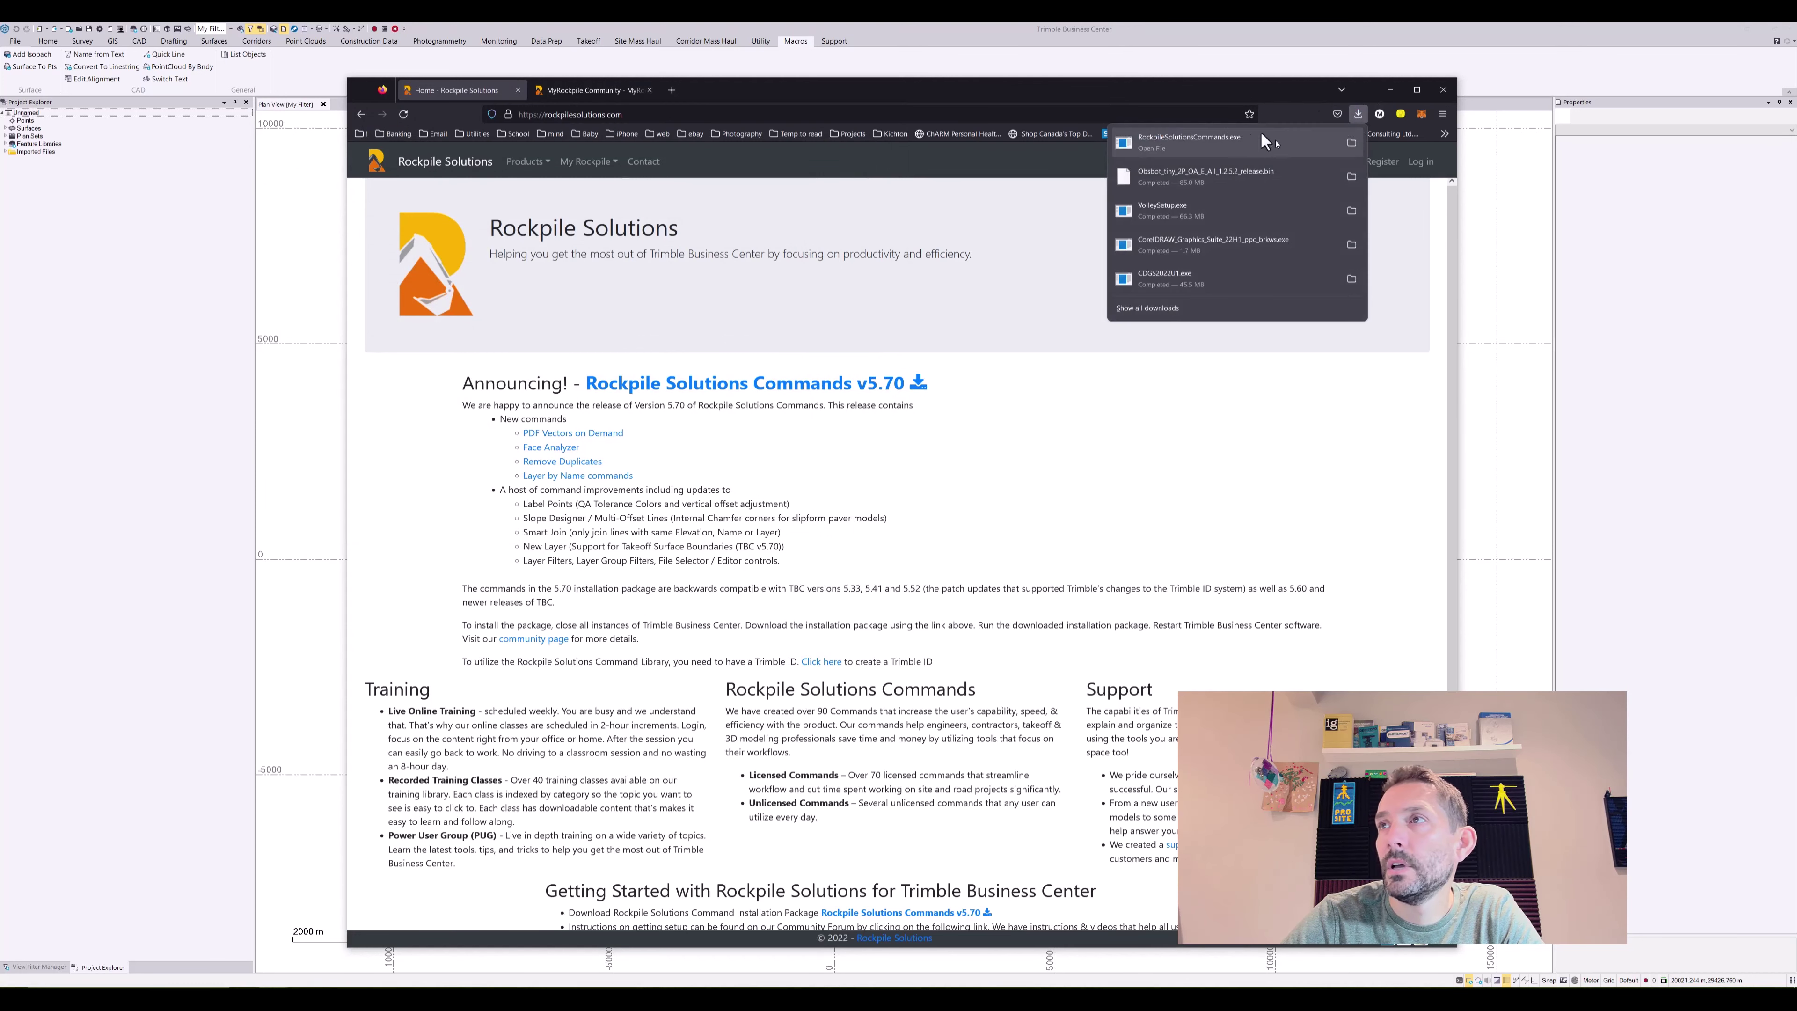
click(1227, 138)
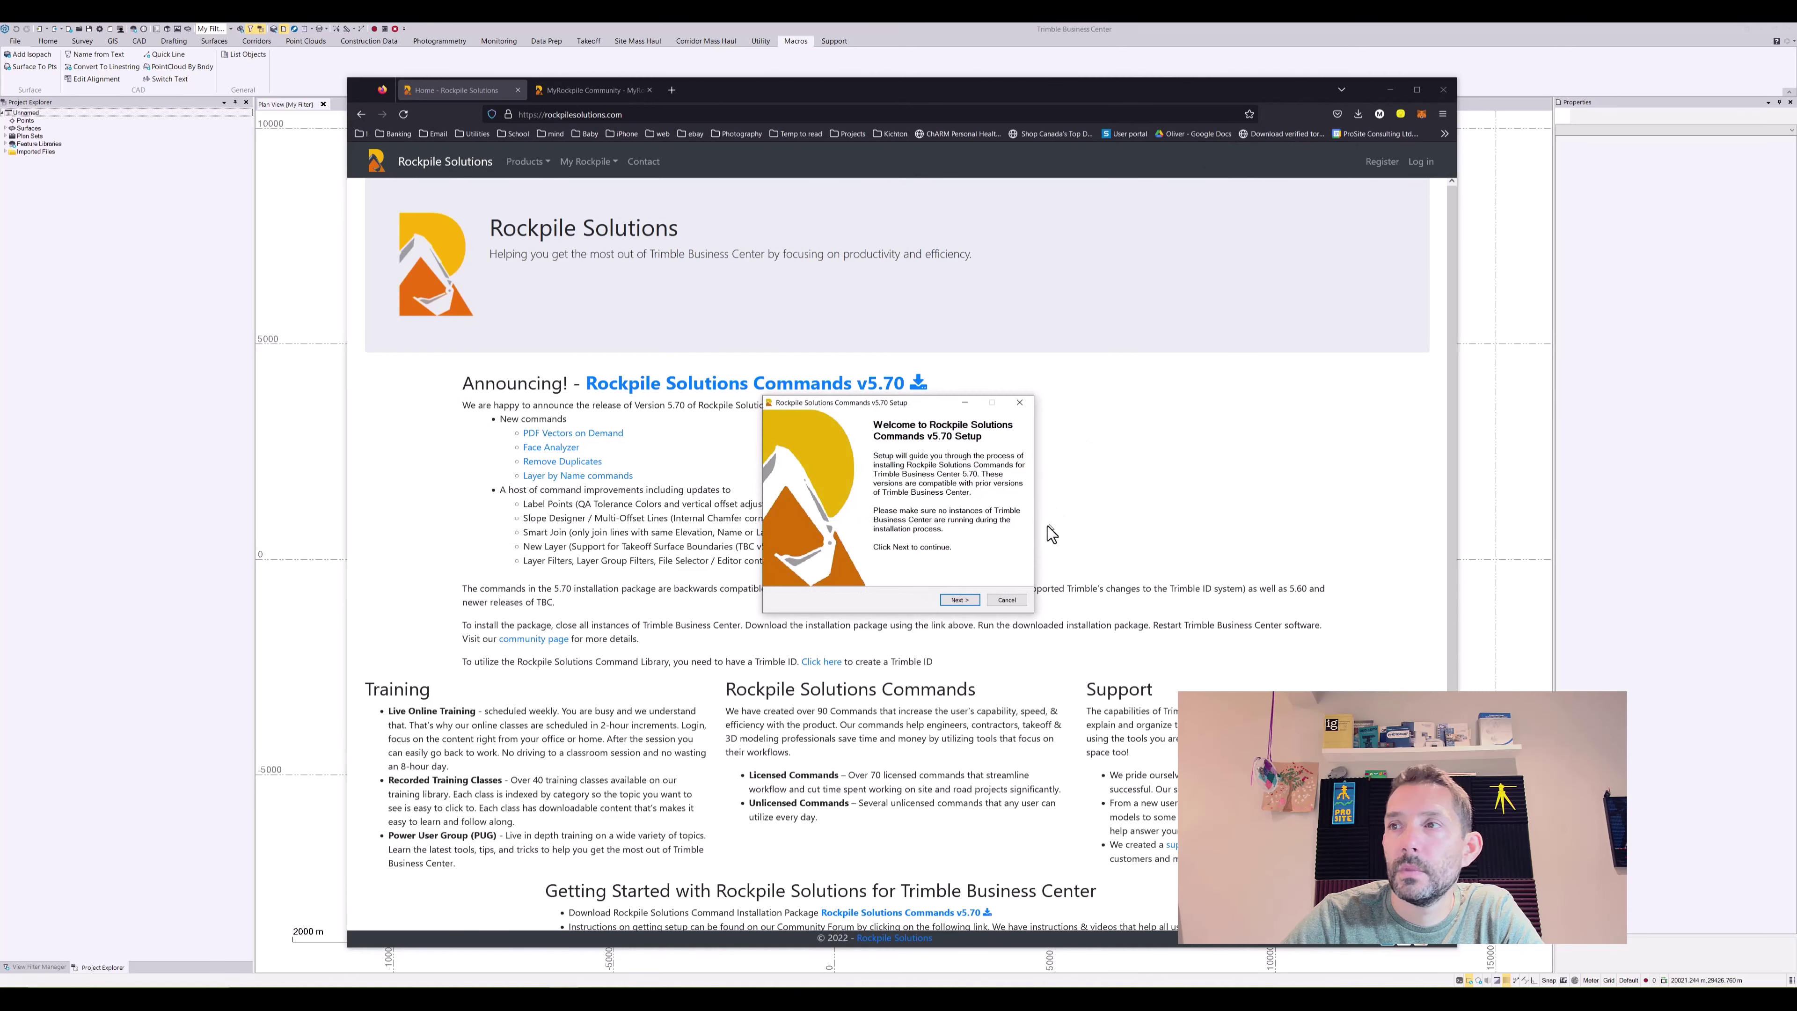
click(965, 606)
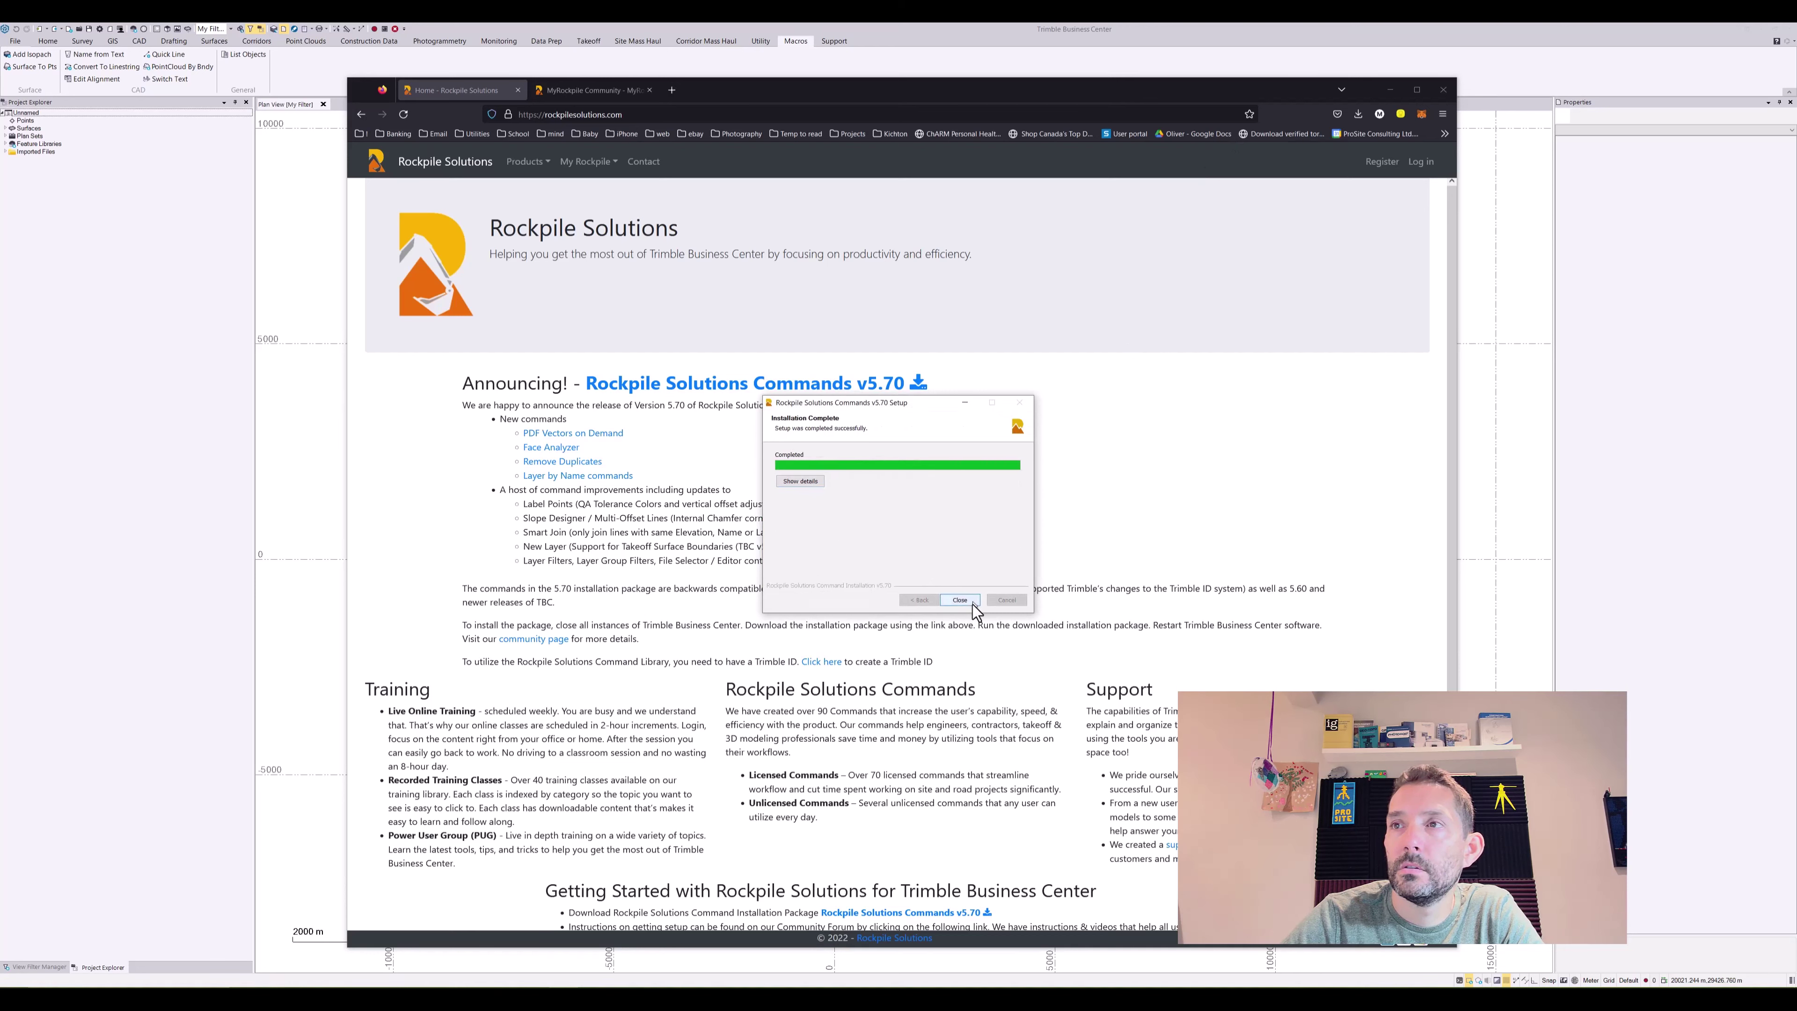
click(962, 600)
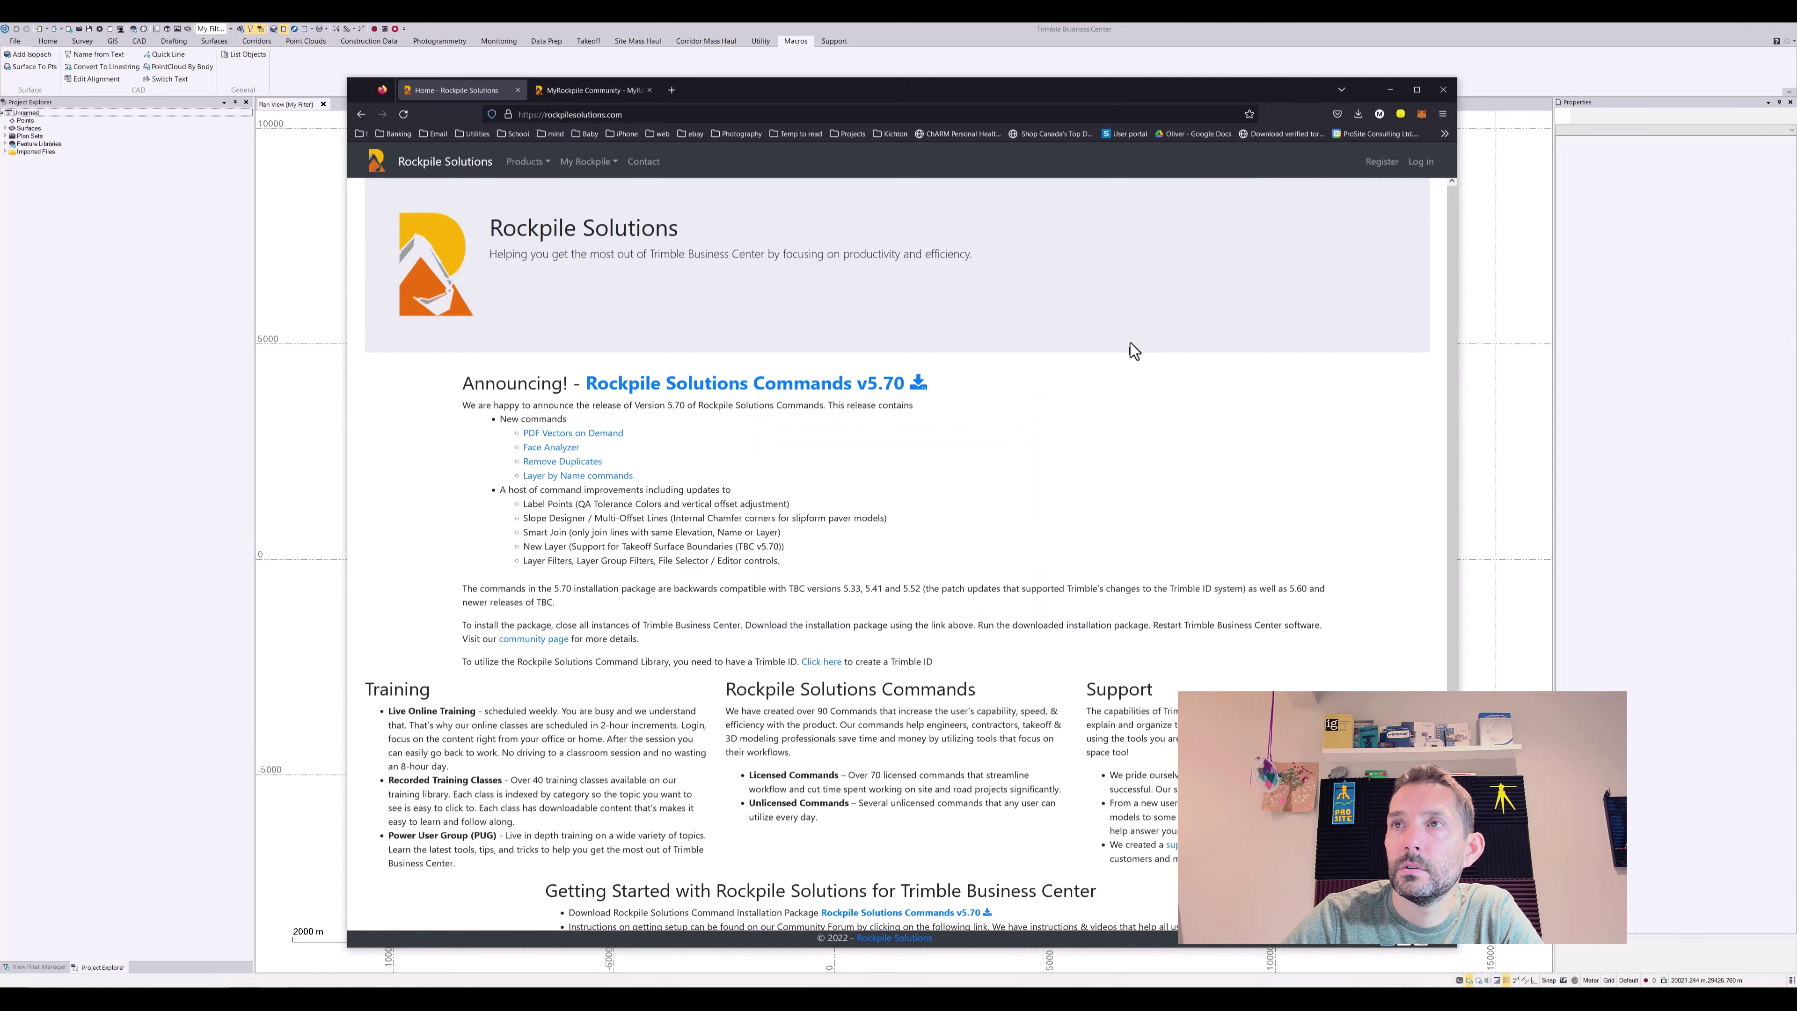
Minimize the browser and close Trimble Business Center.
click(1391, 89)
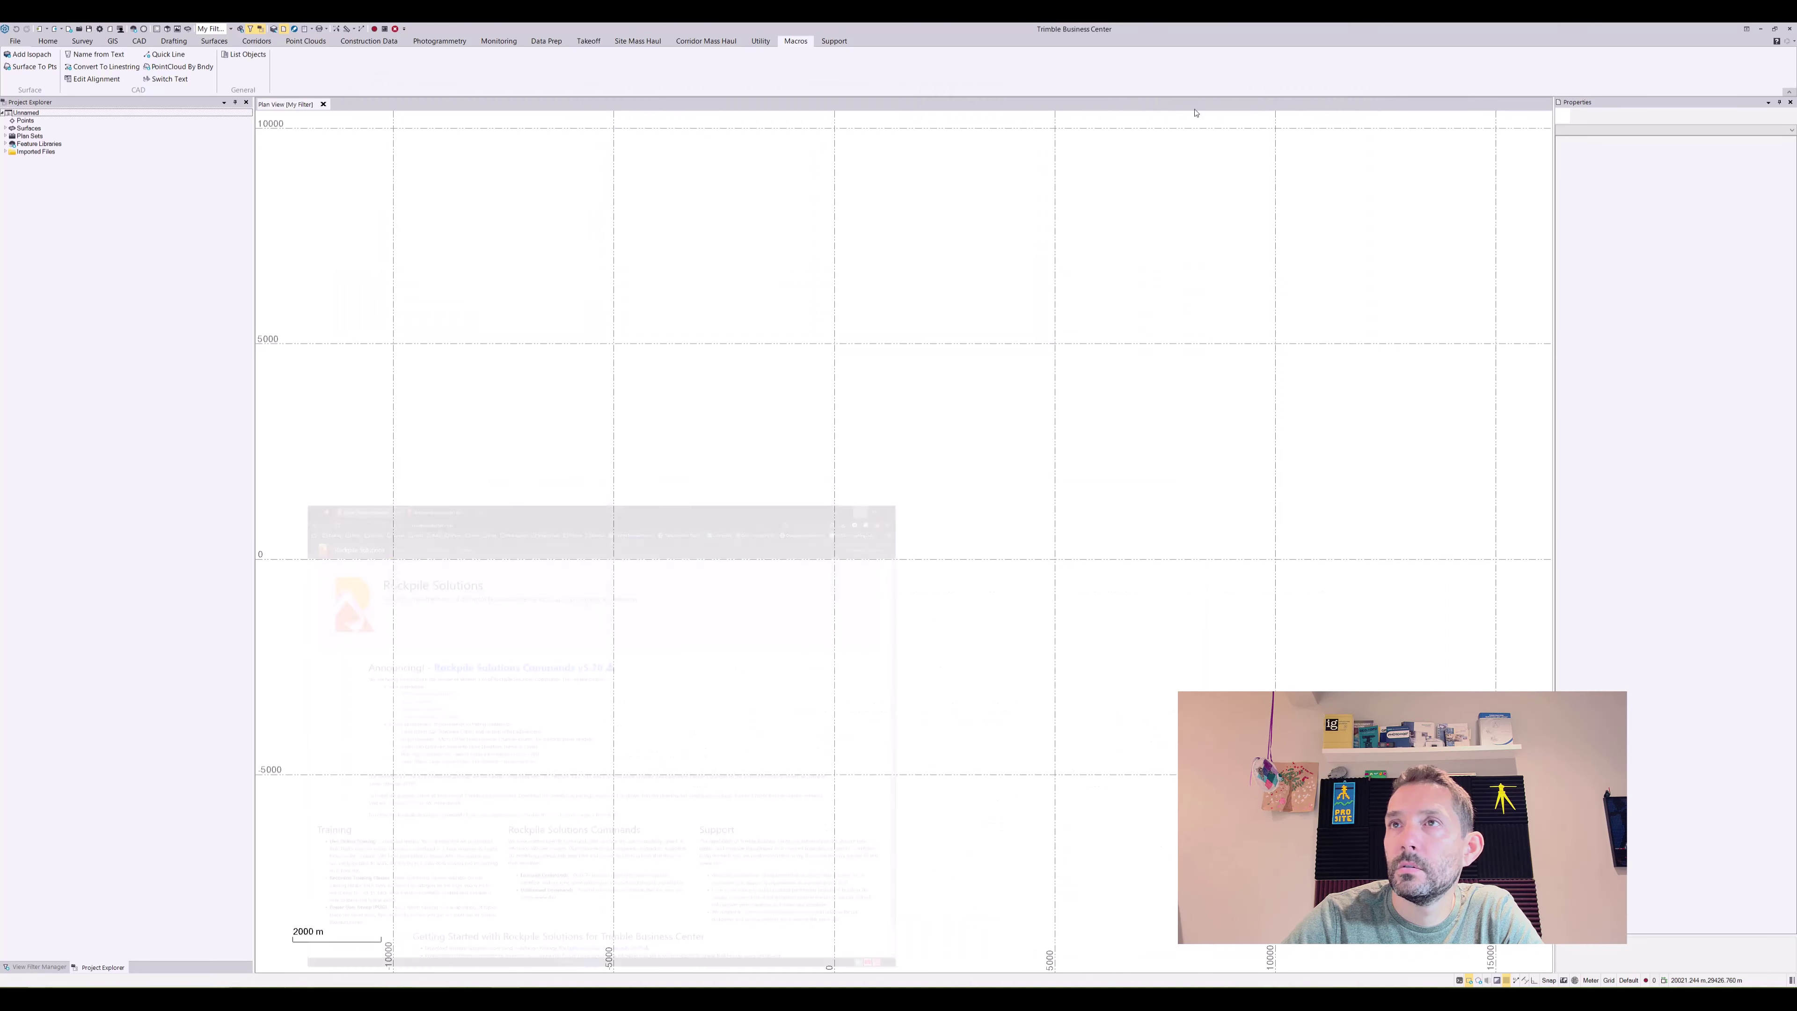
click(18, 43)
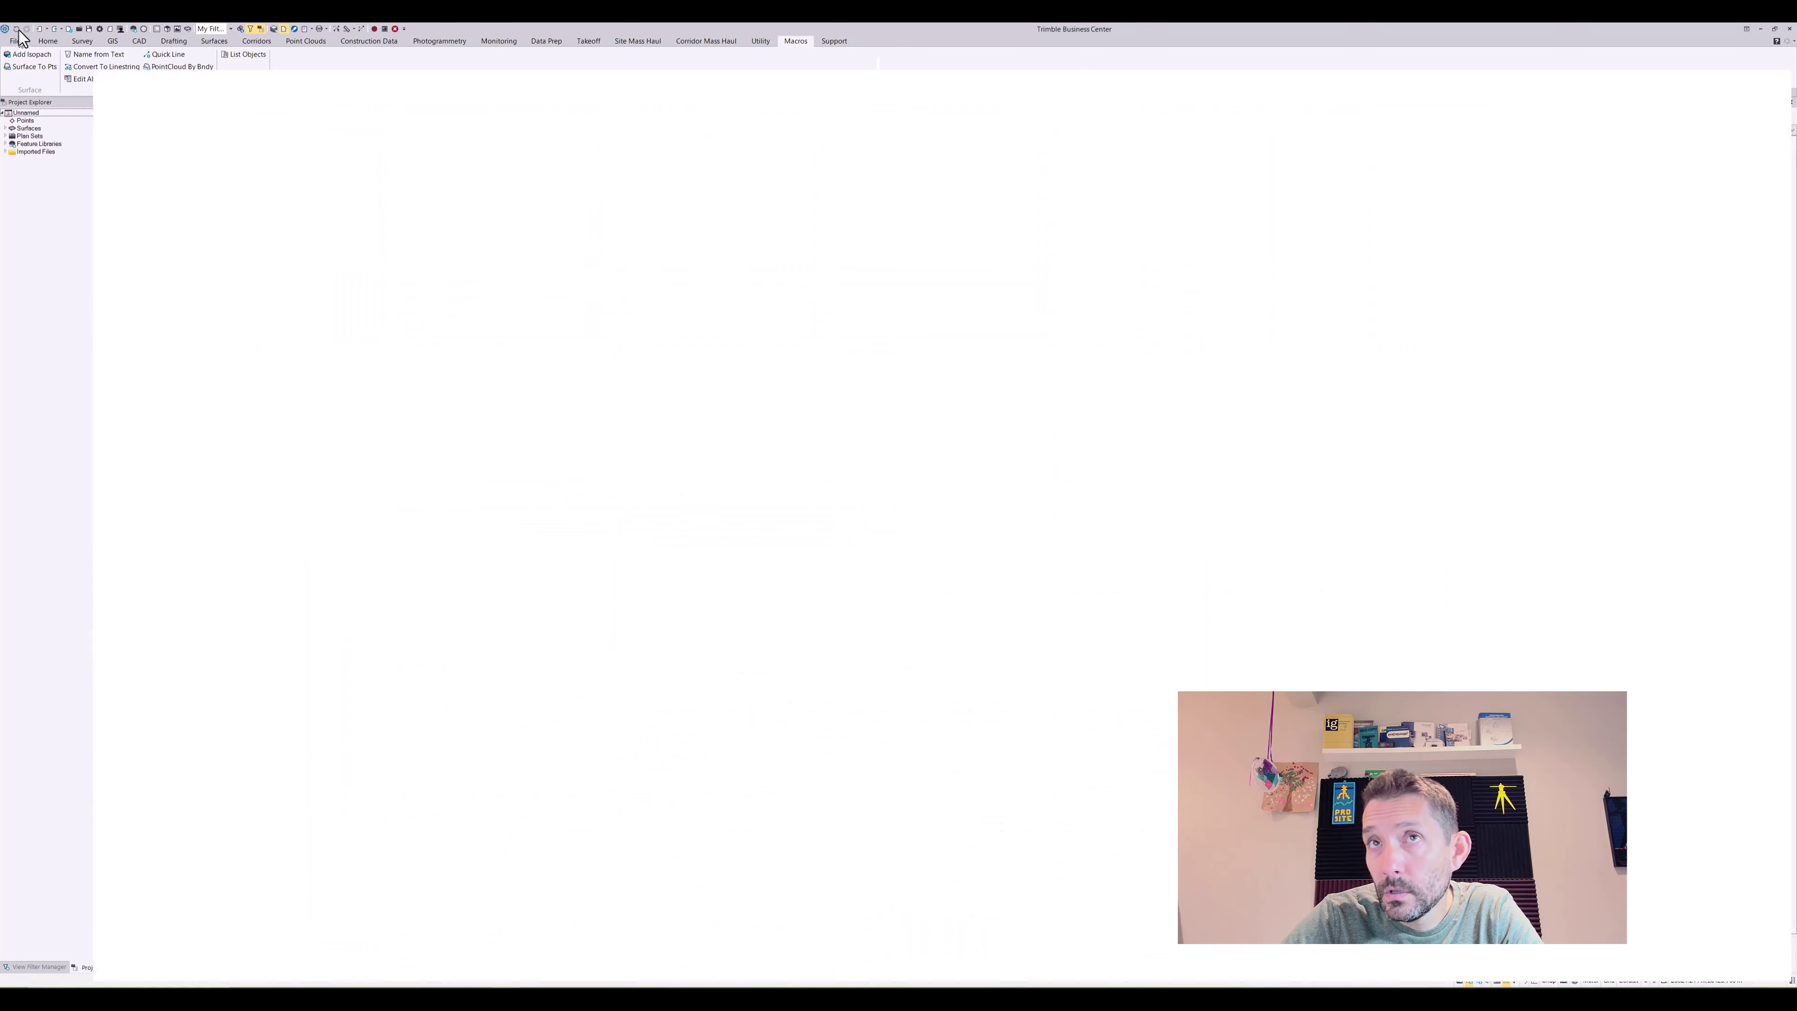
click(29, 39)
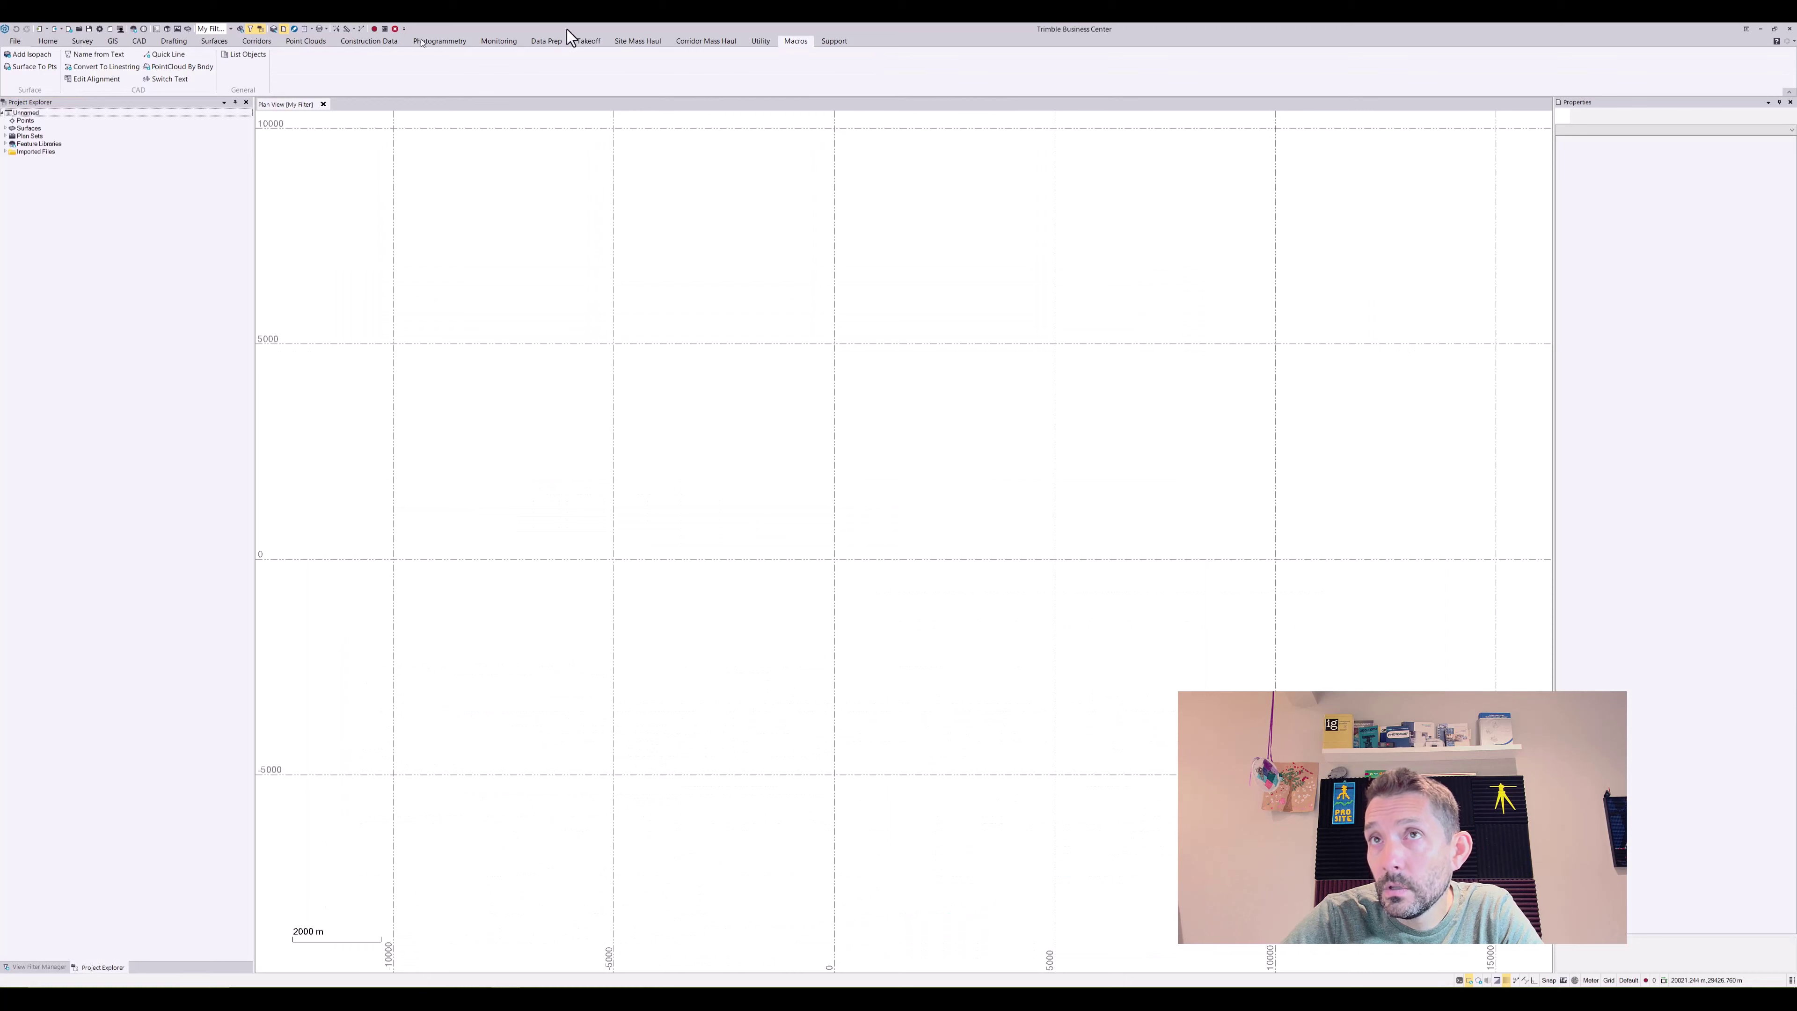
click(1790, 29)
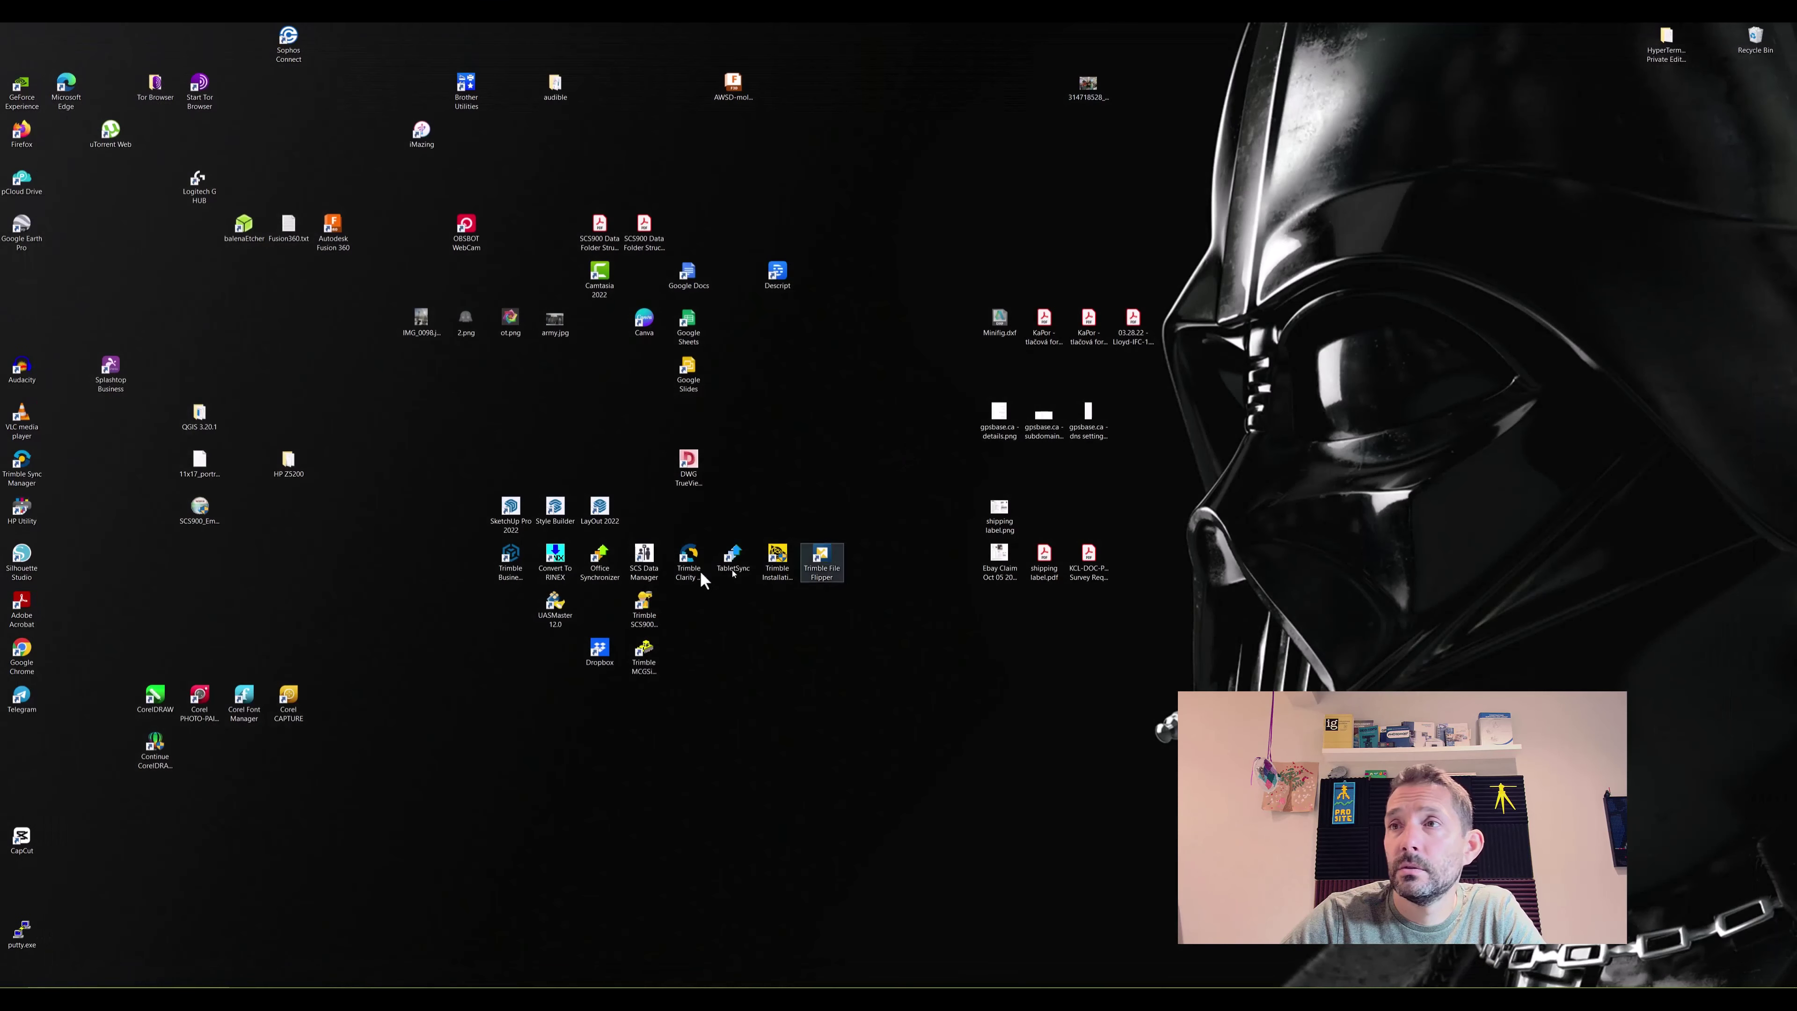
Relaunch Trimble Business Center (64-bit) from its desktop shortcut.
click(501, 566)
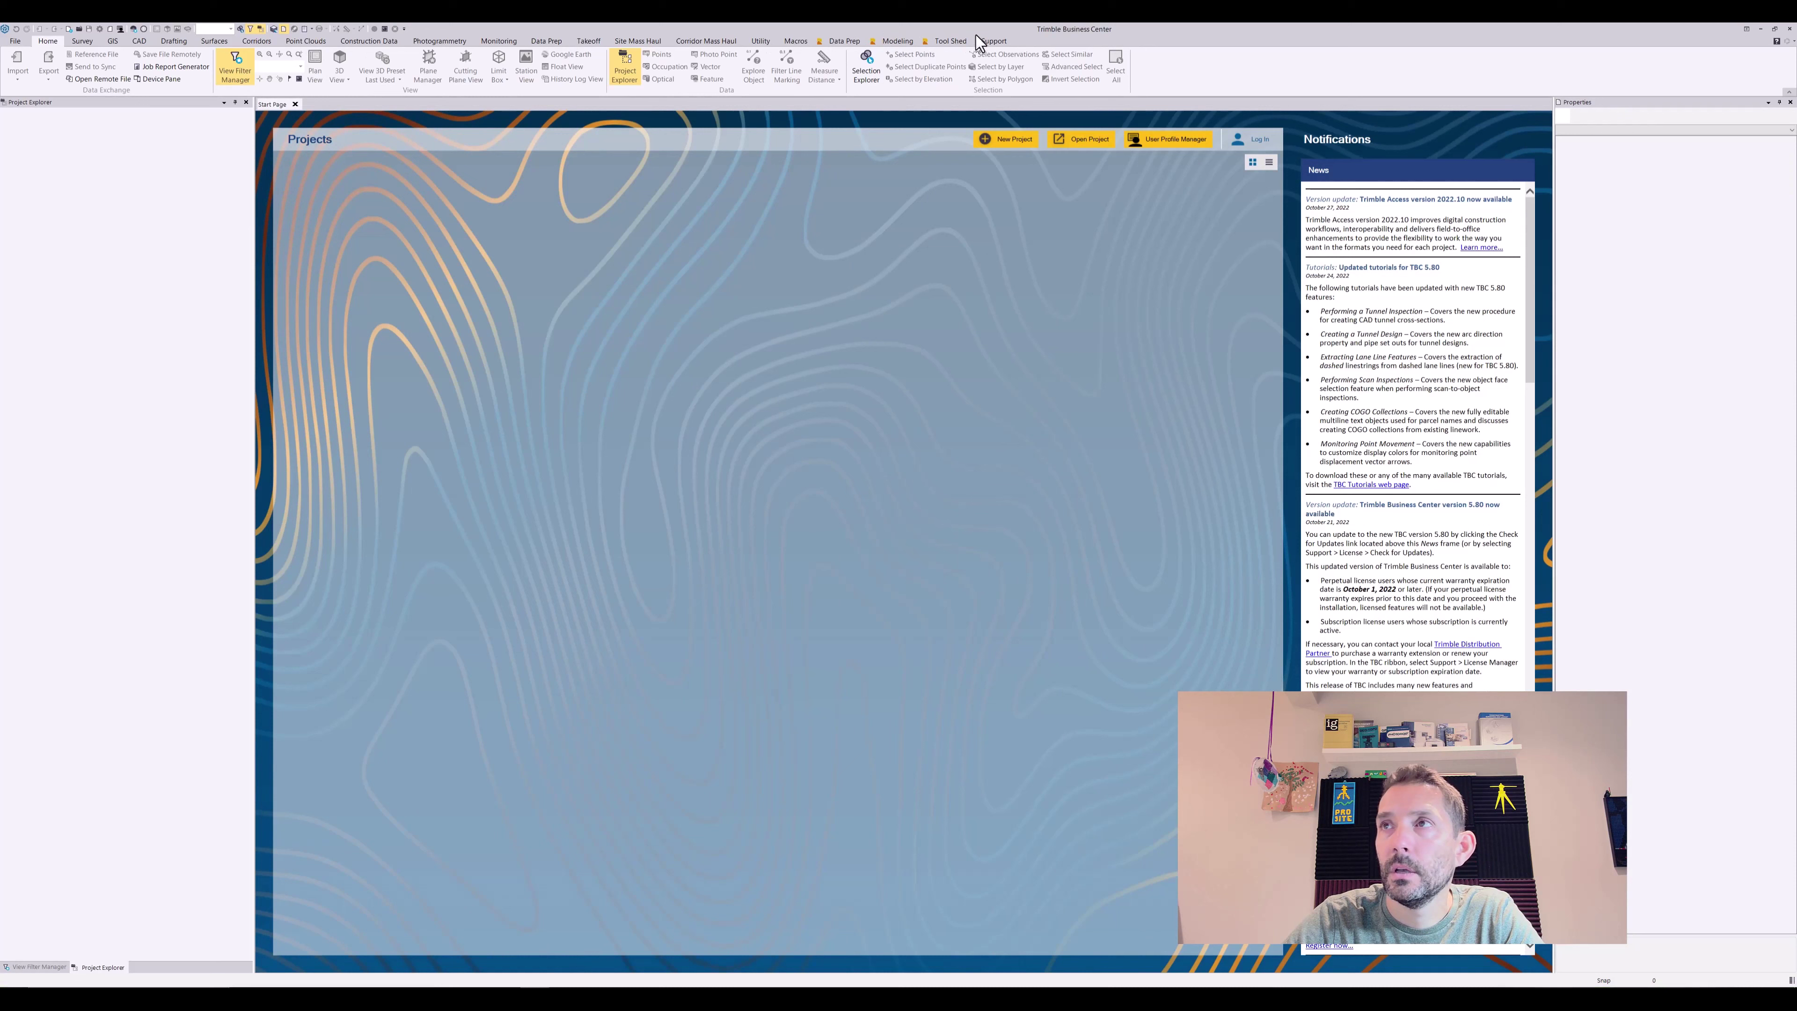
Open the Tool Shed tab to run TML Status.
click(960, 41)
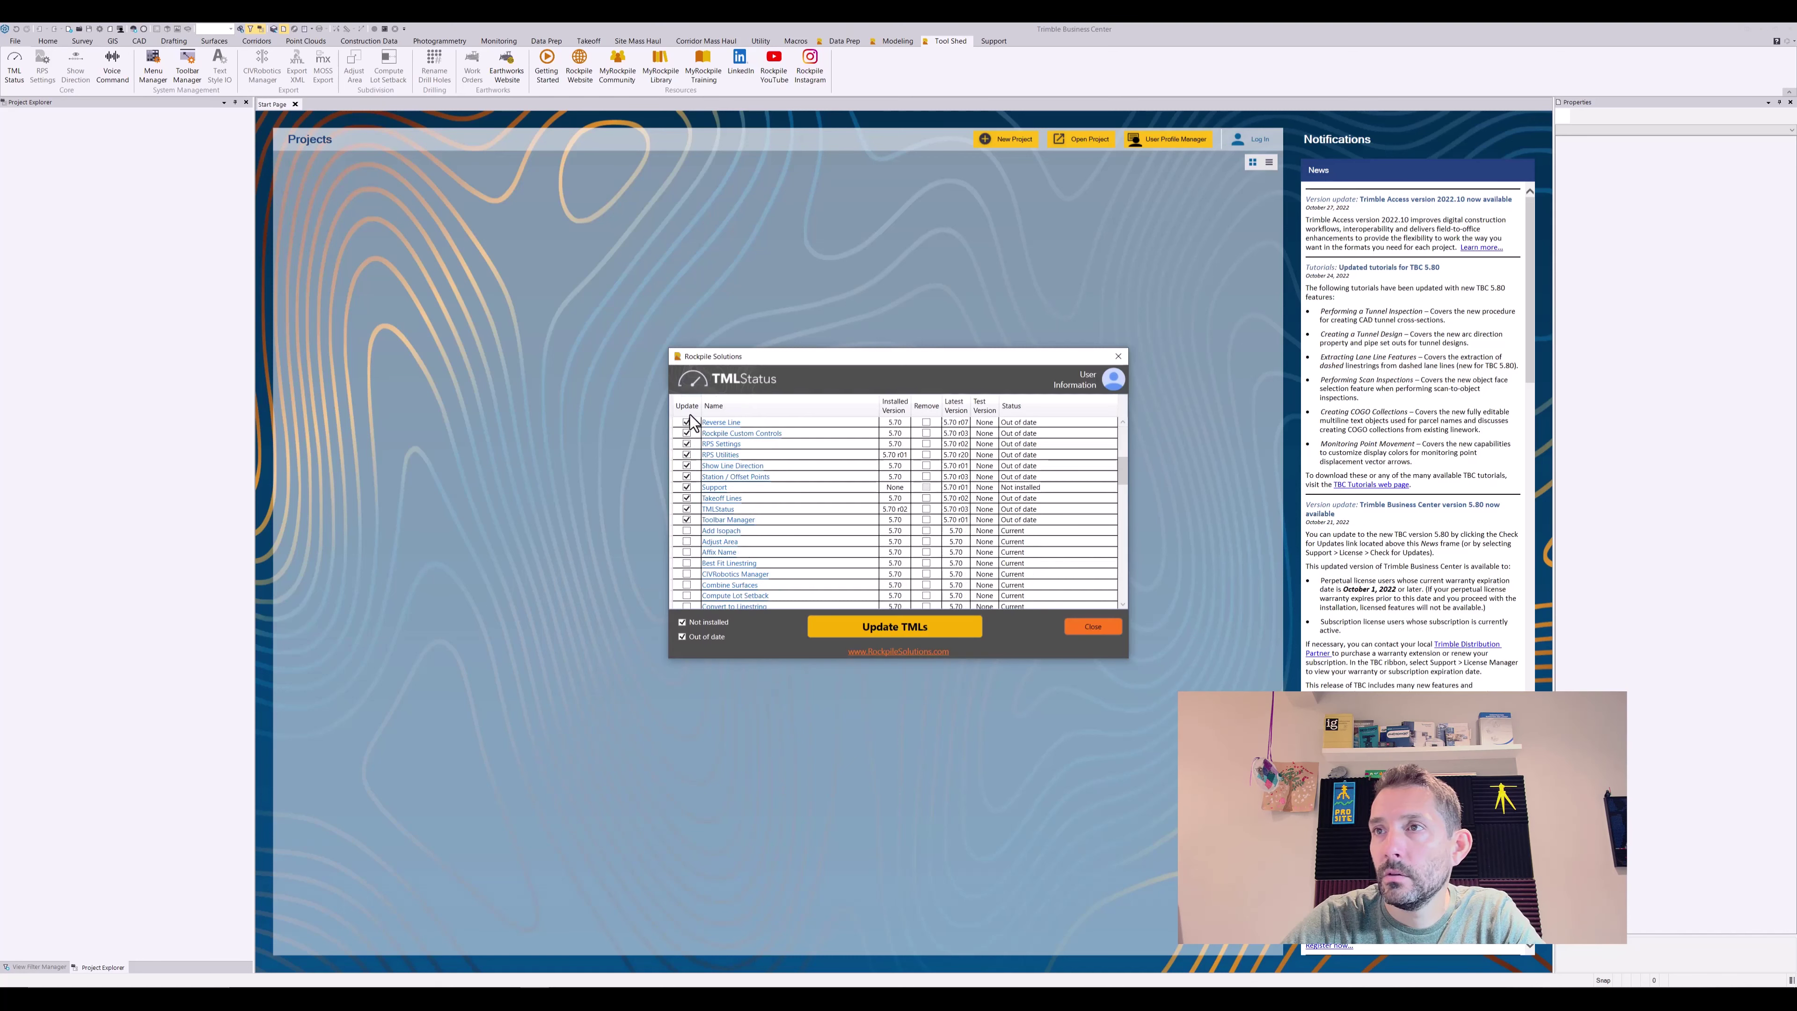
Sort the TML list by the Update column and update all checked TMLs.
click(687, 405)
click(687, 406)
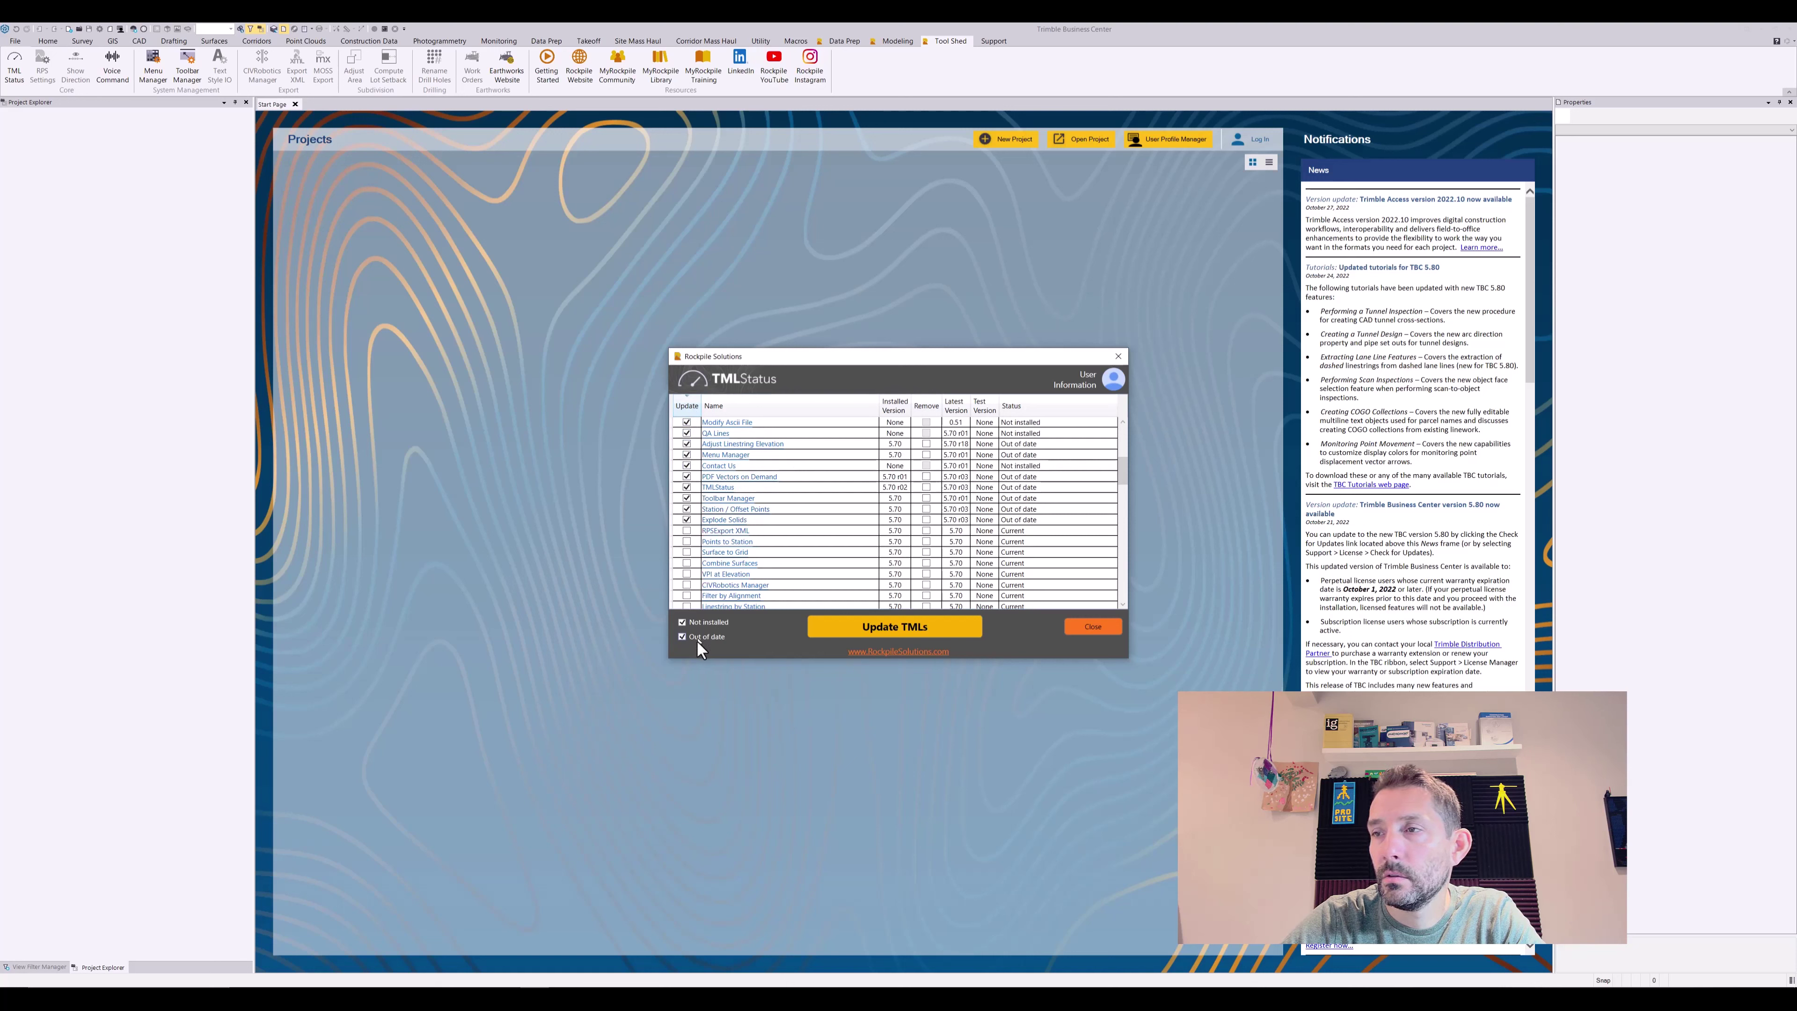
click(883, 635)
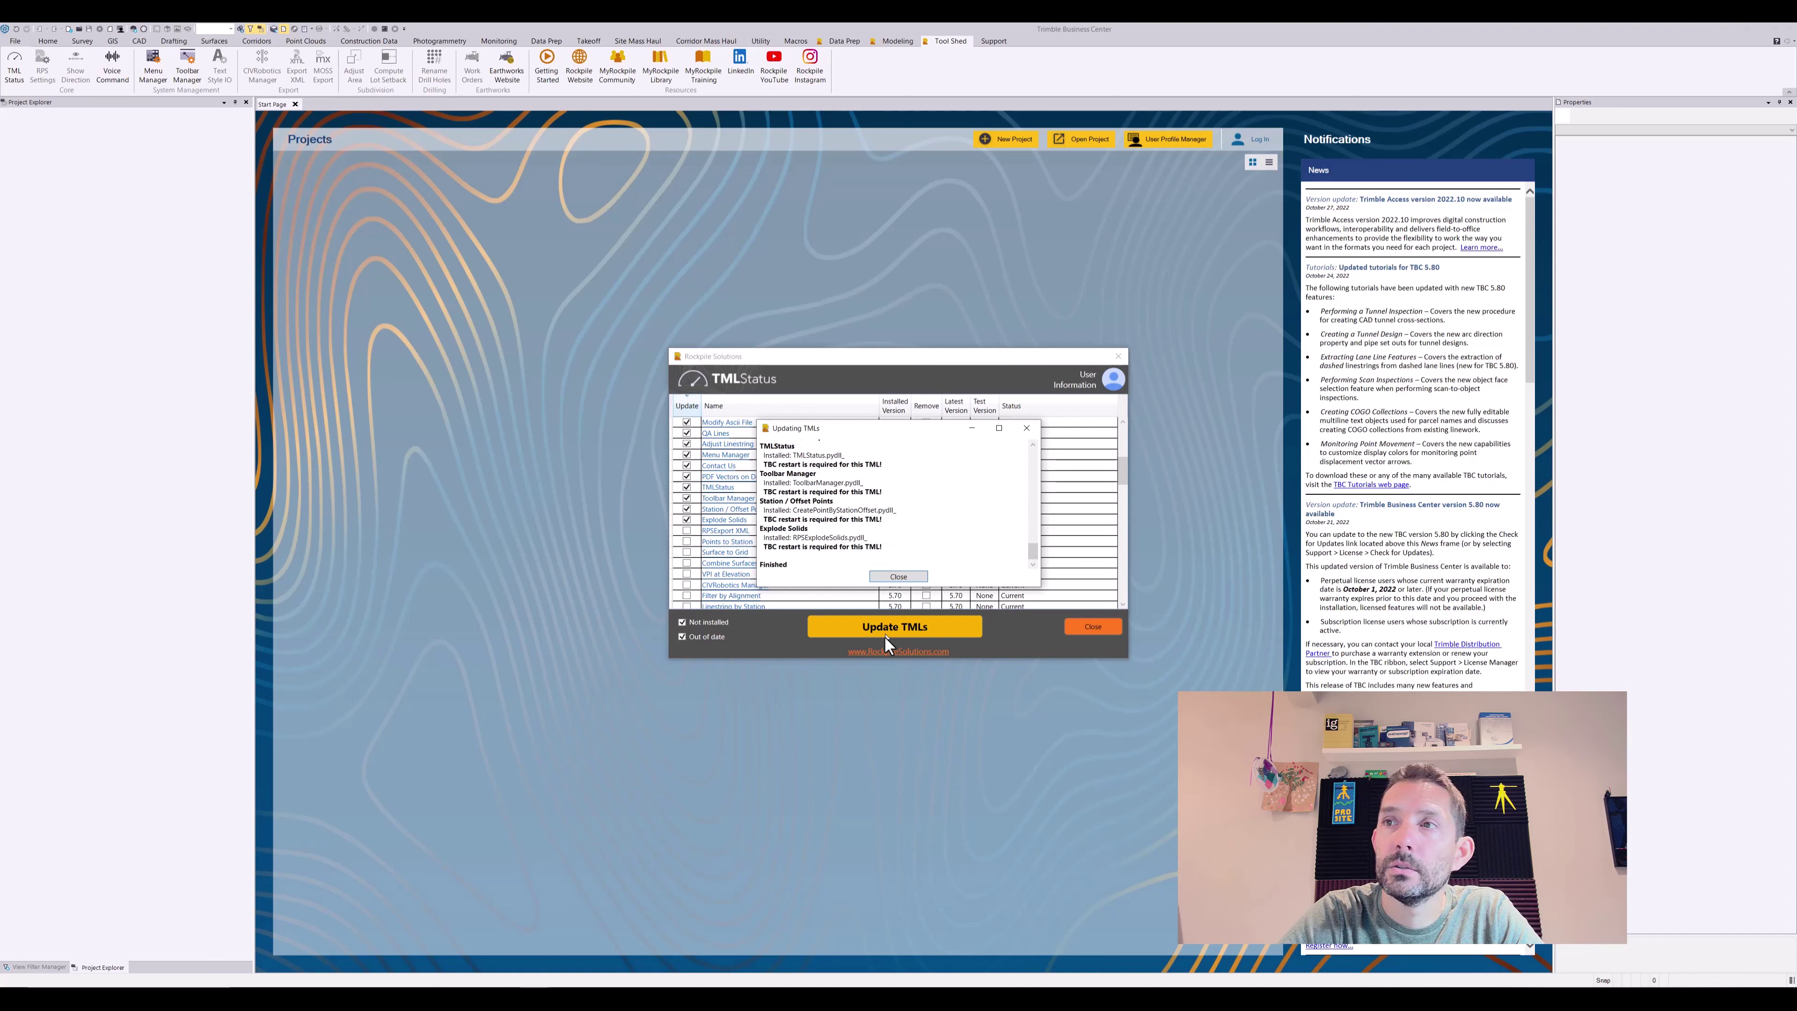
Close the finished Updating TMLs log and the new TMLStatus version notice.
click(888, 576)
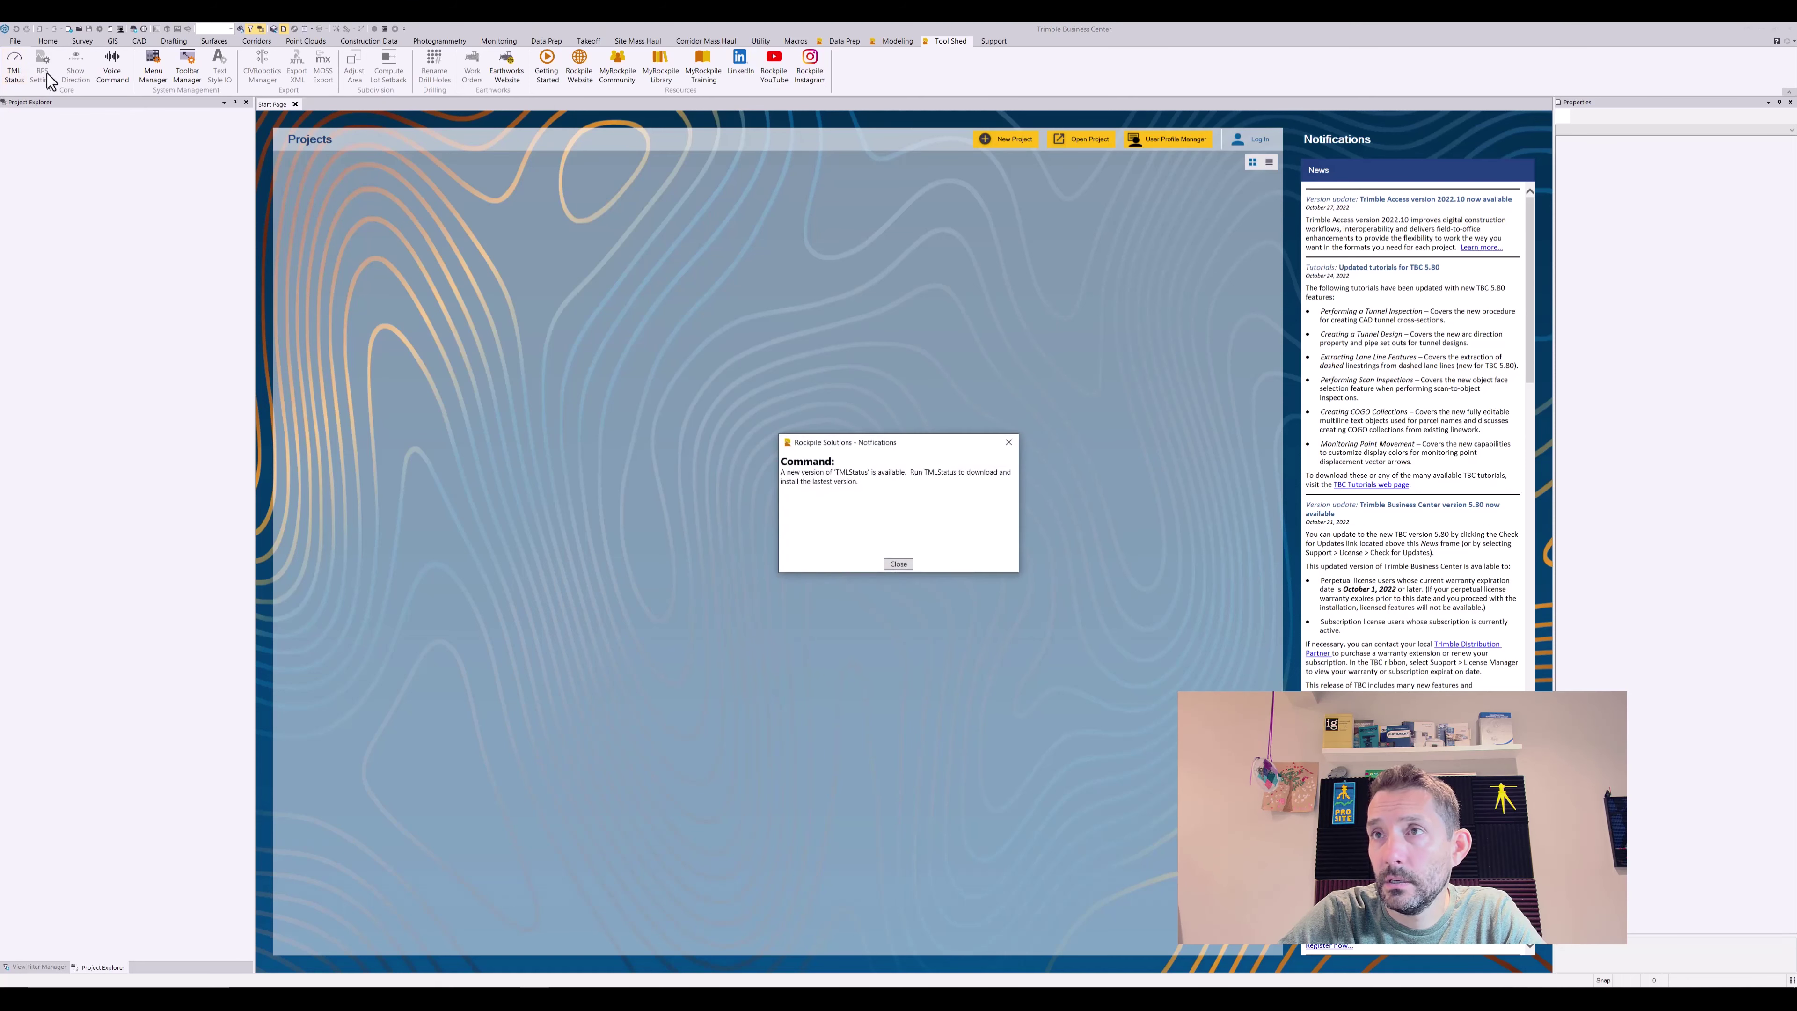
click(900, 564)
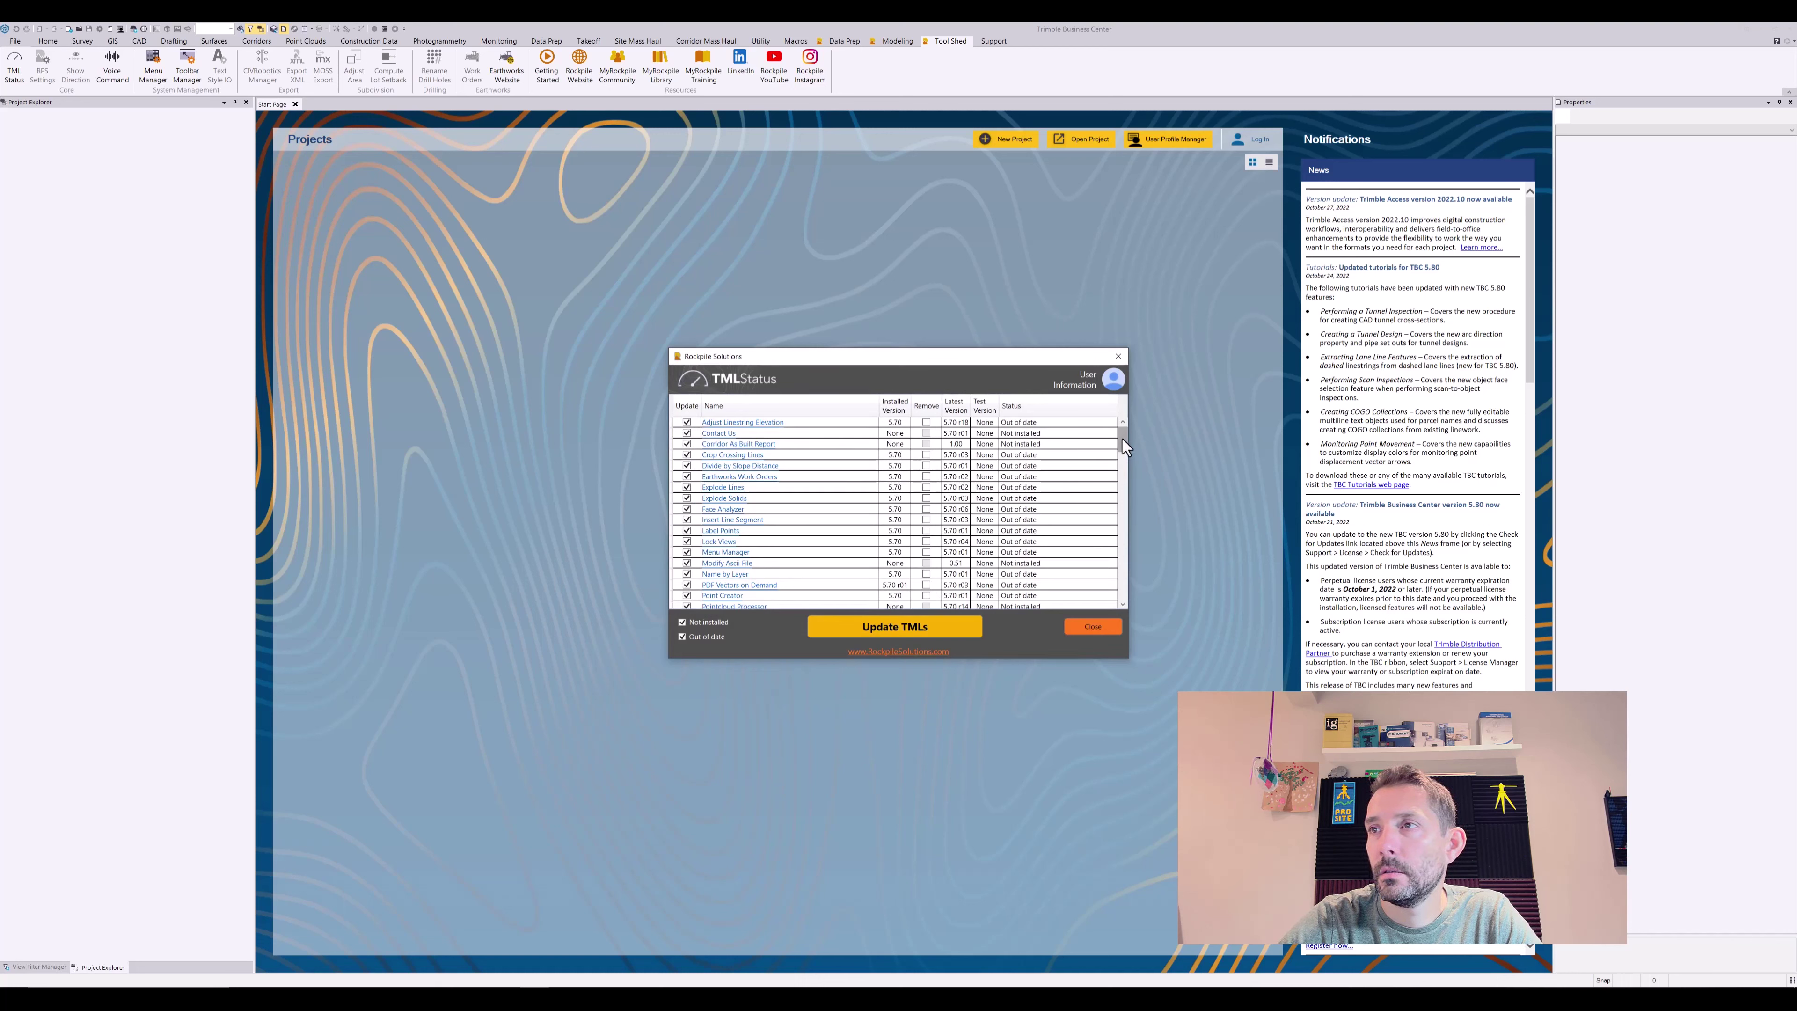
Sort the list with Out of date TMLs first and run Update TMLs again.
scroll(1124, 444, down, 5)
click(1019, 408)
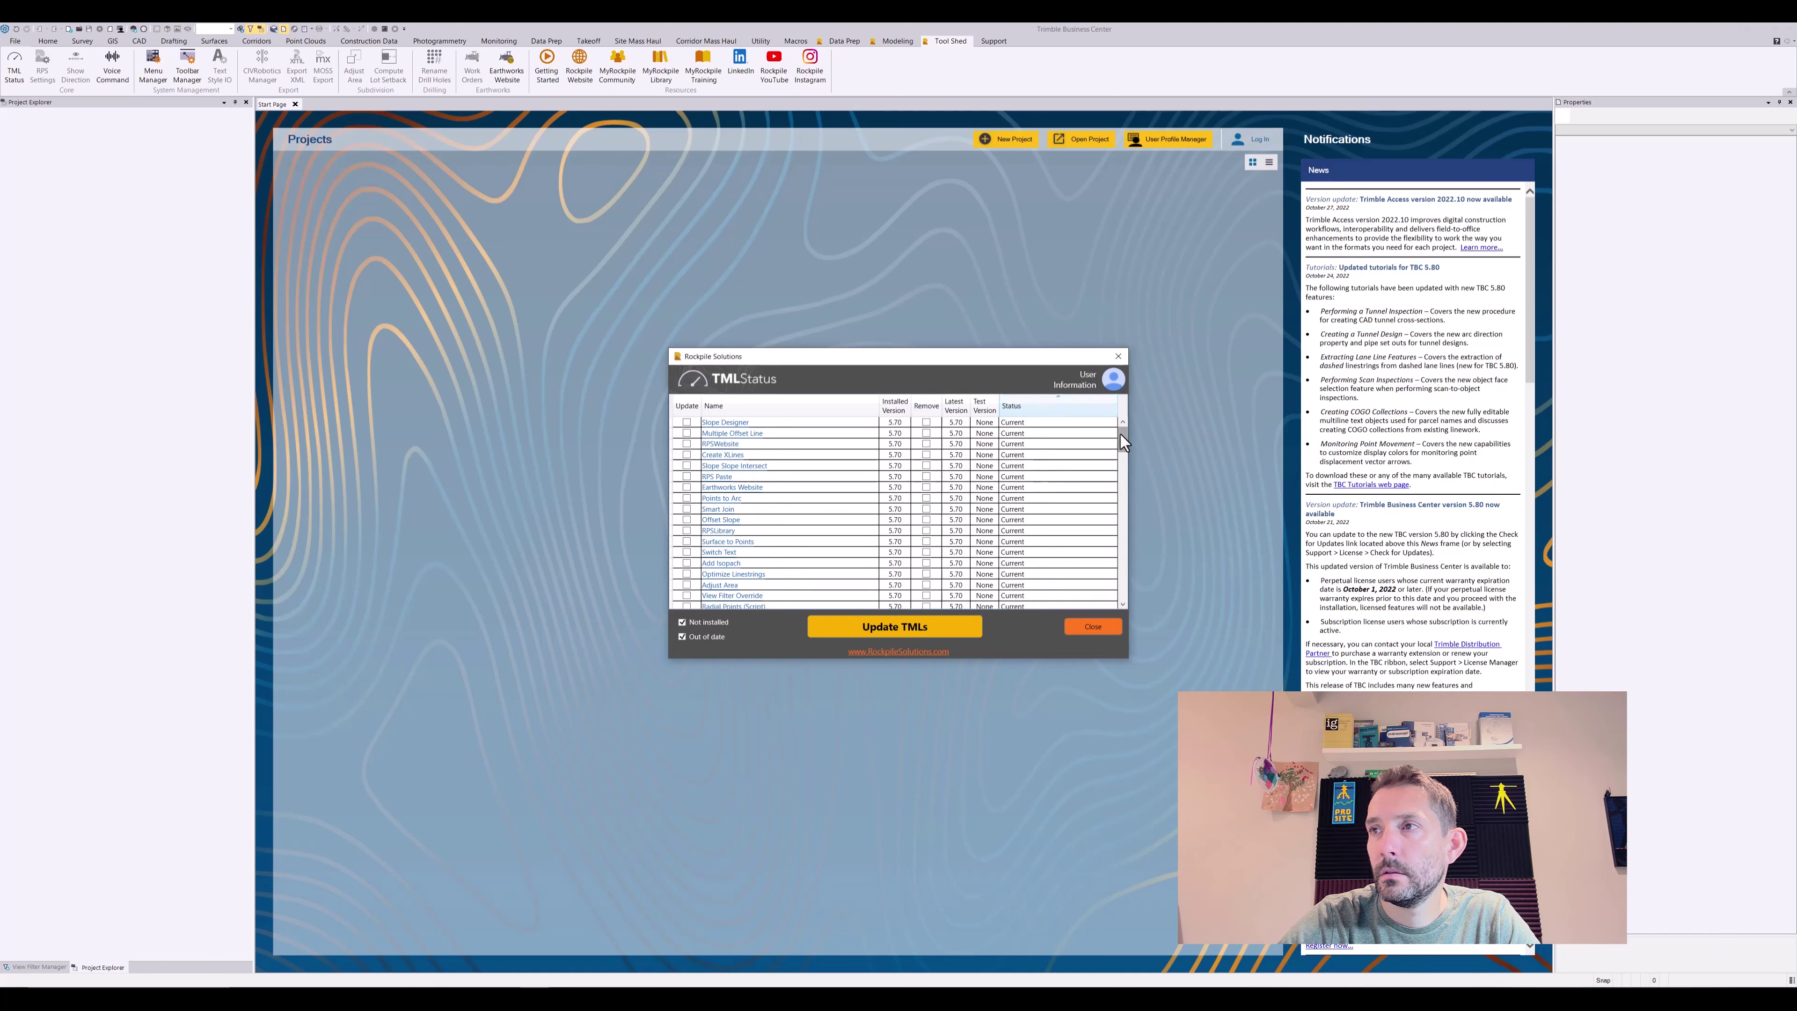
click(1046, 414)
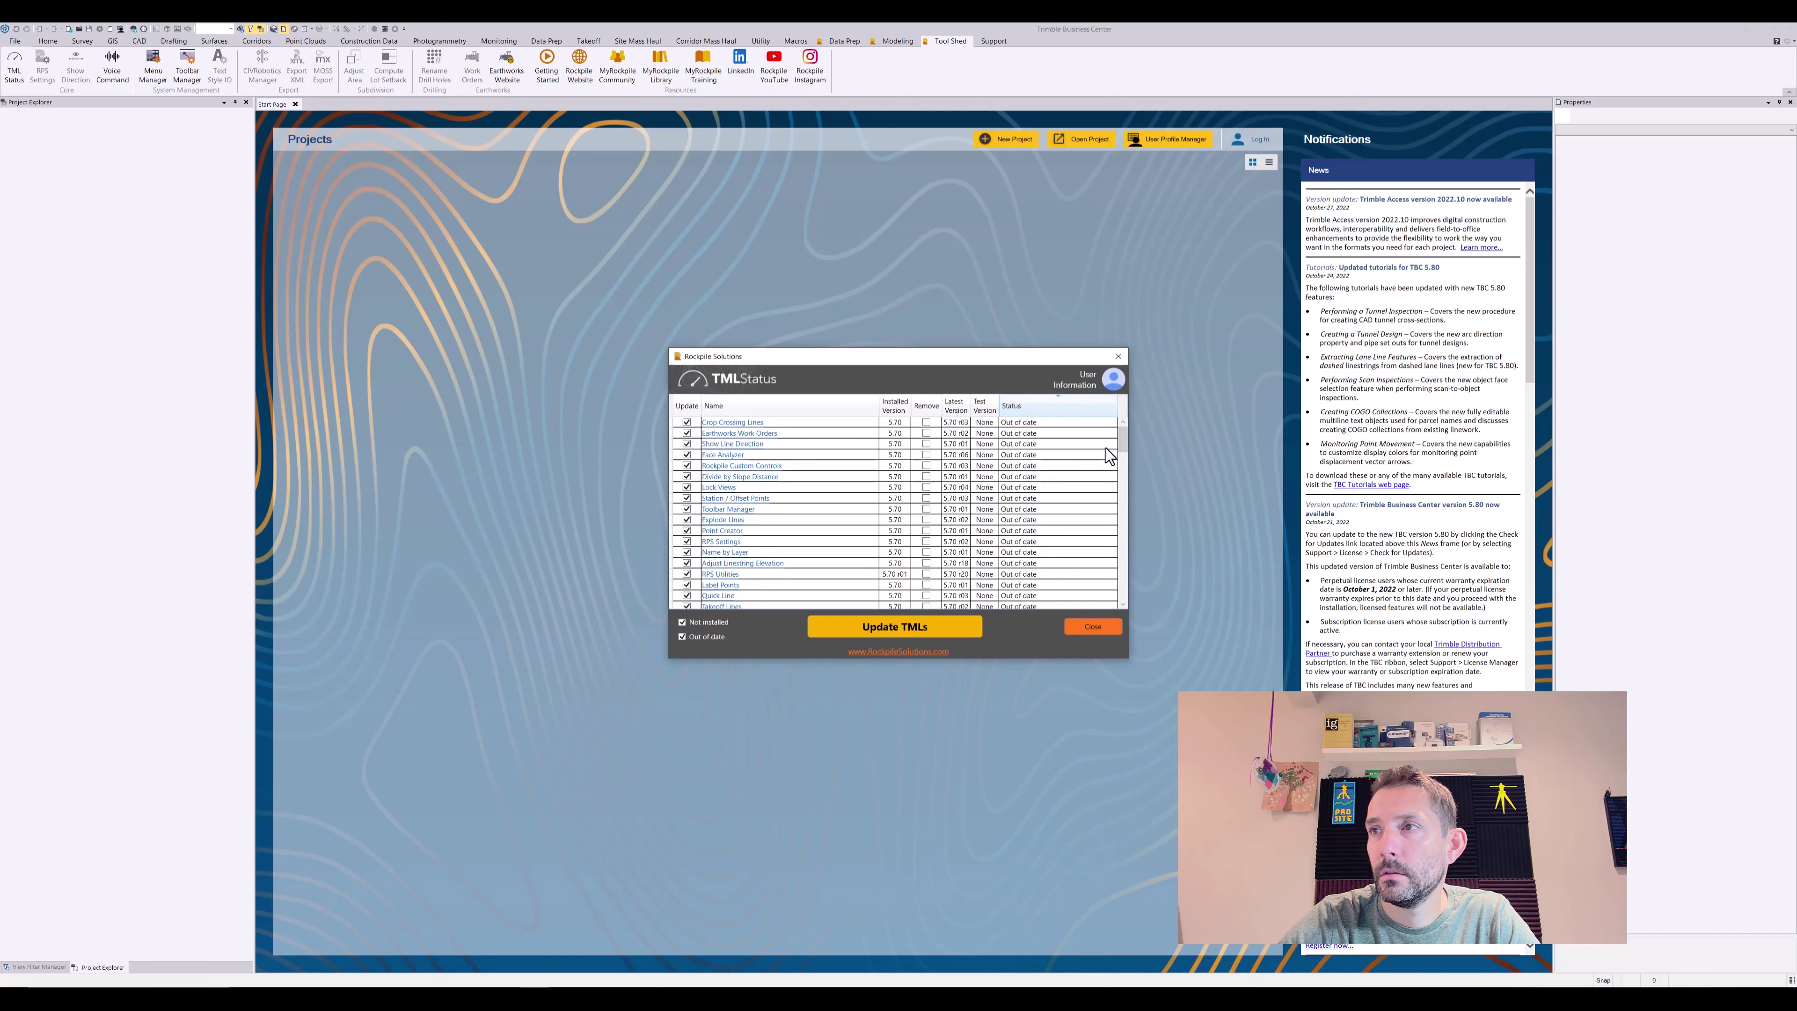
drag(1123, 441, 1128, 480)
scroll(1128, 480, down, 1)
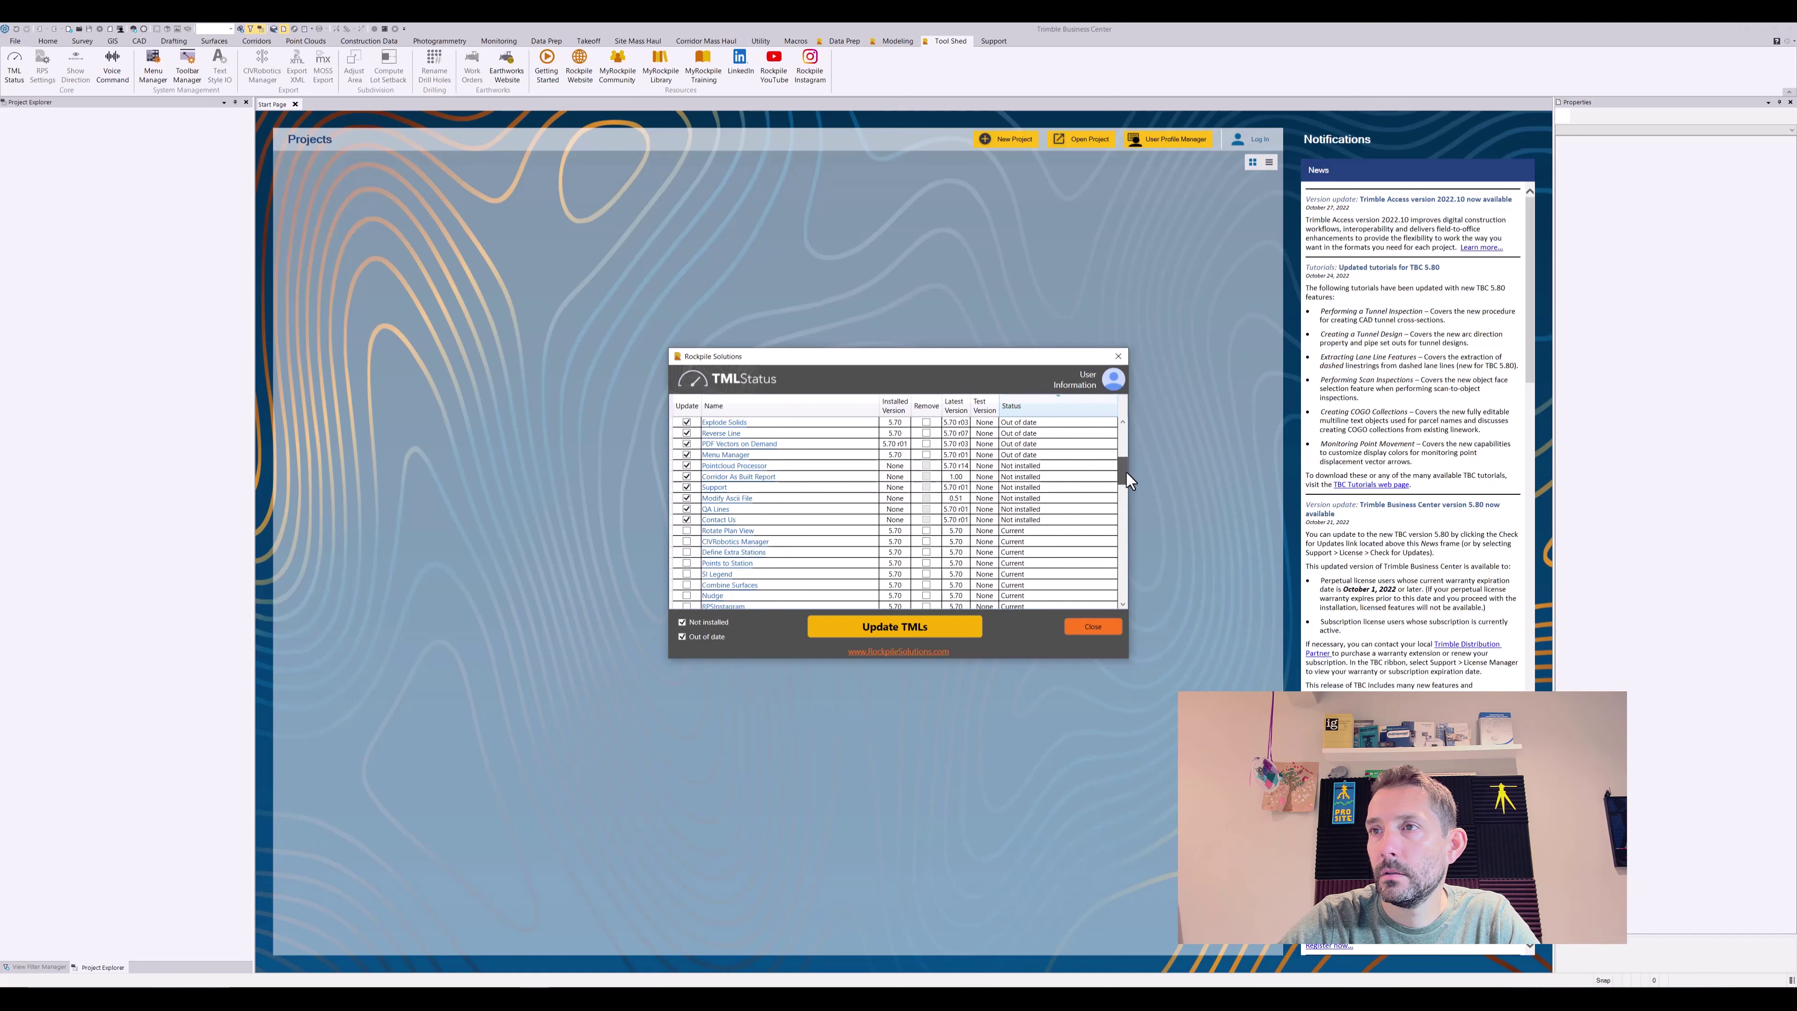
click(931, 631)
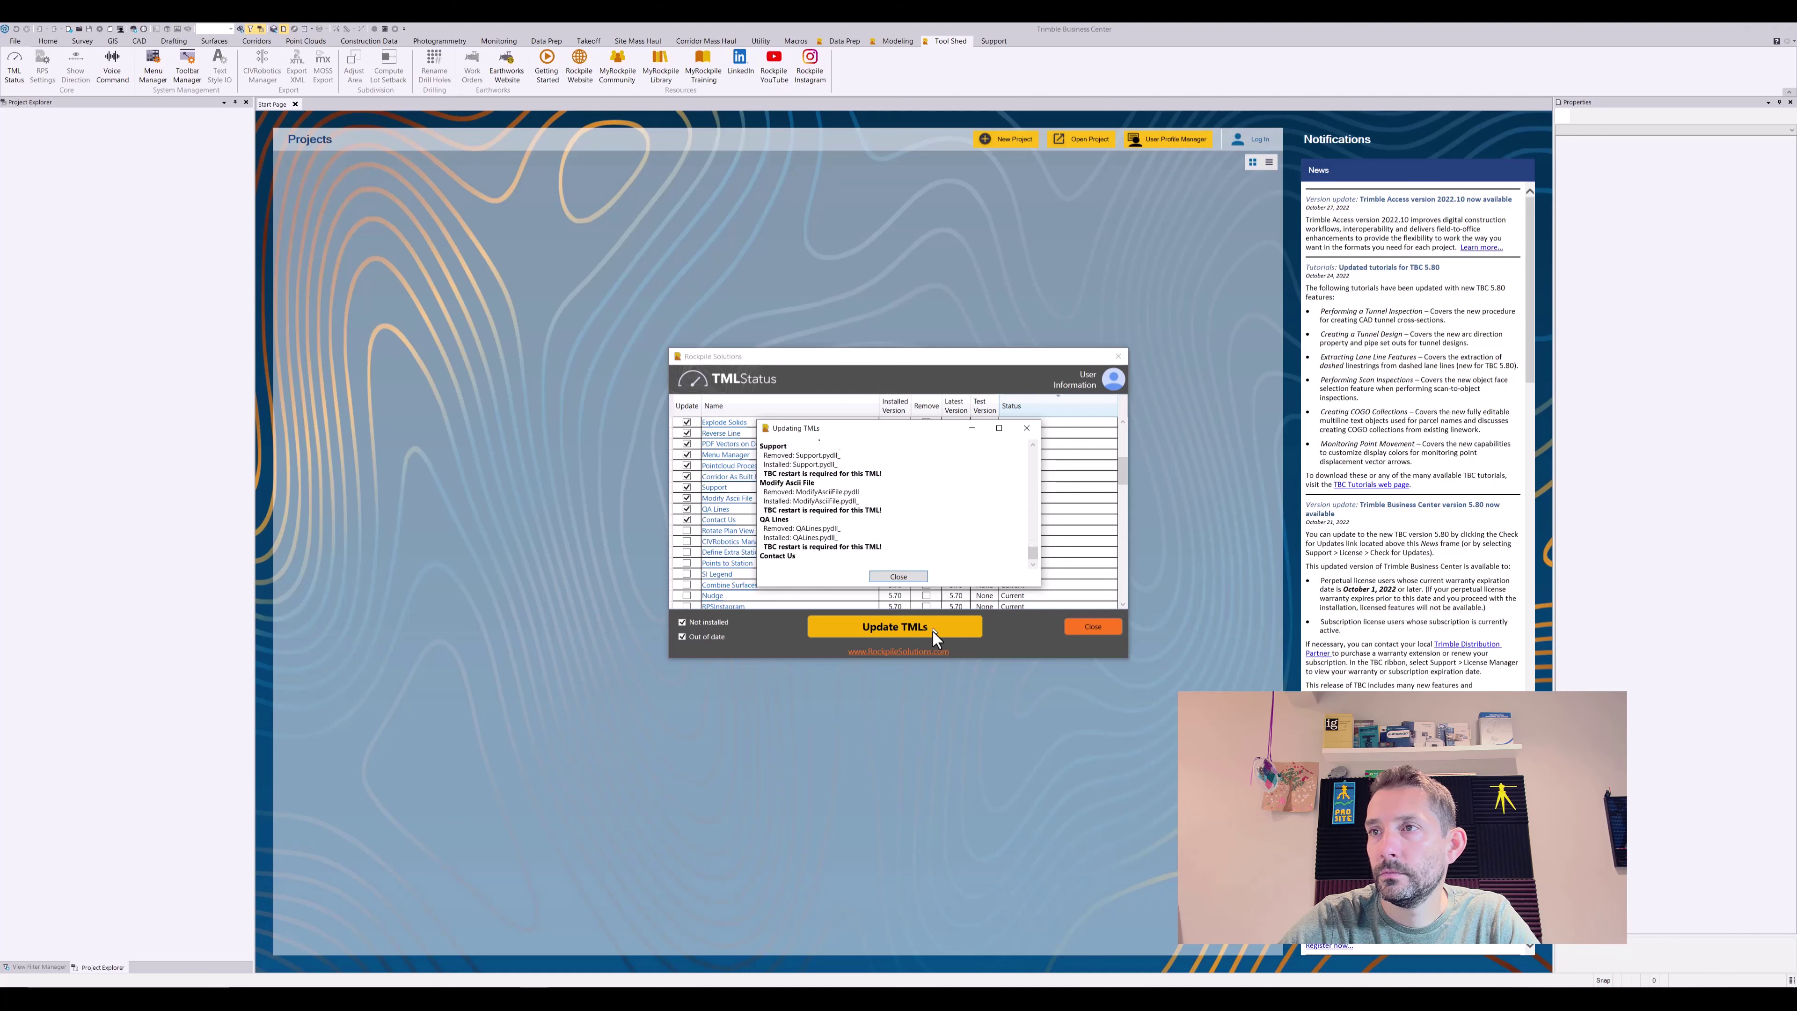
Close the finished TML update log and acknowledge the restart-required message.
click(914, 577)
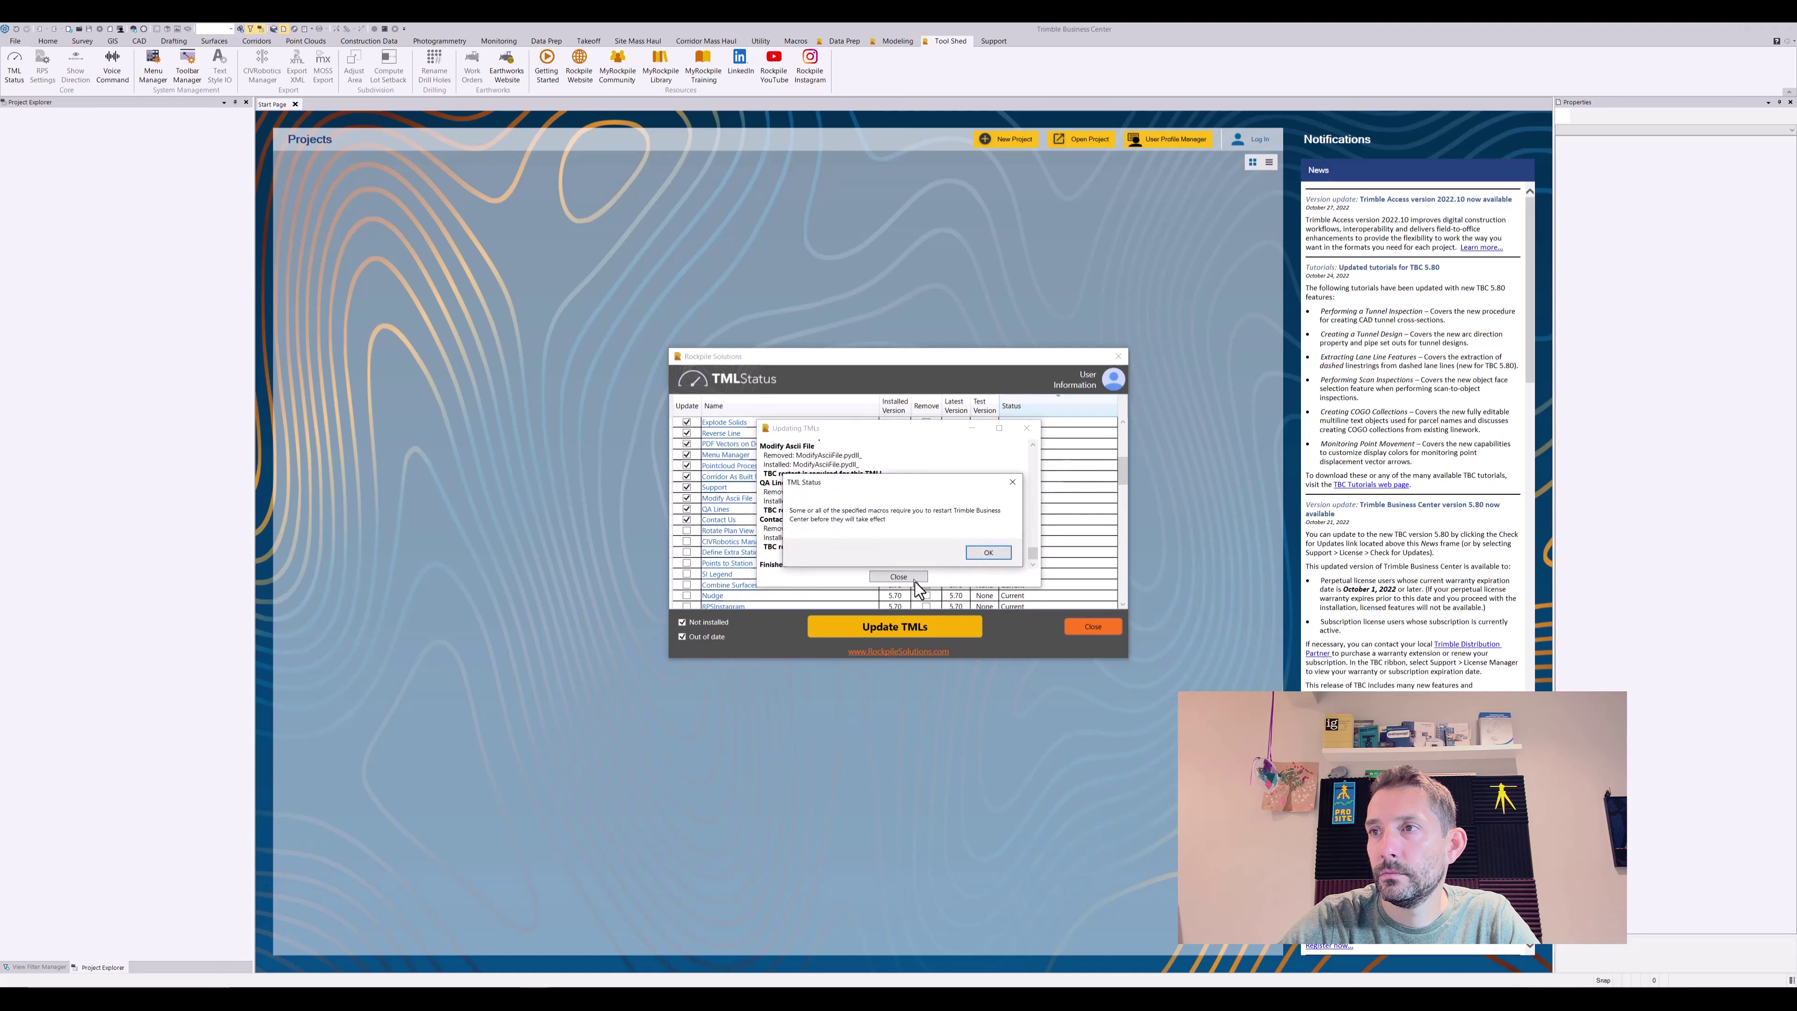
click(985, 554)
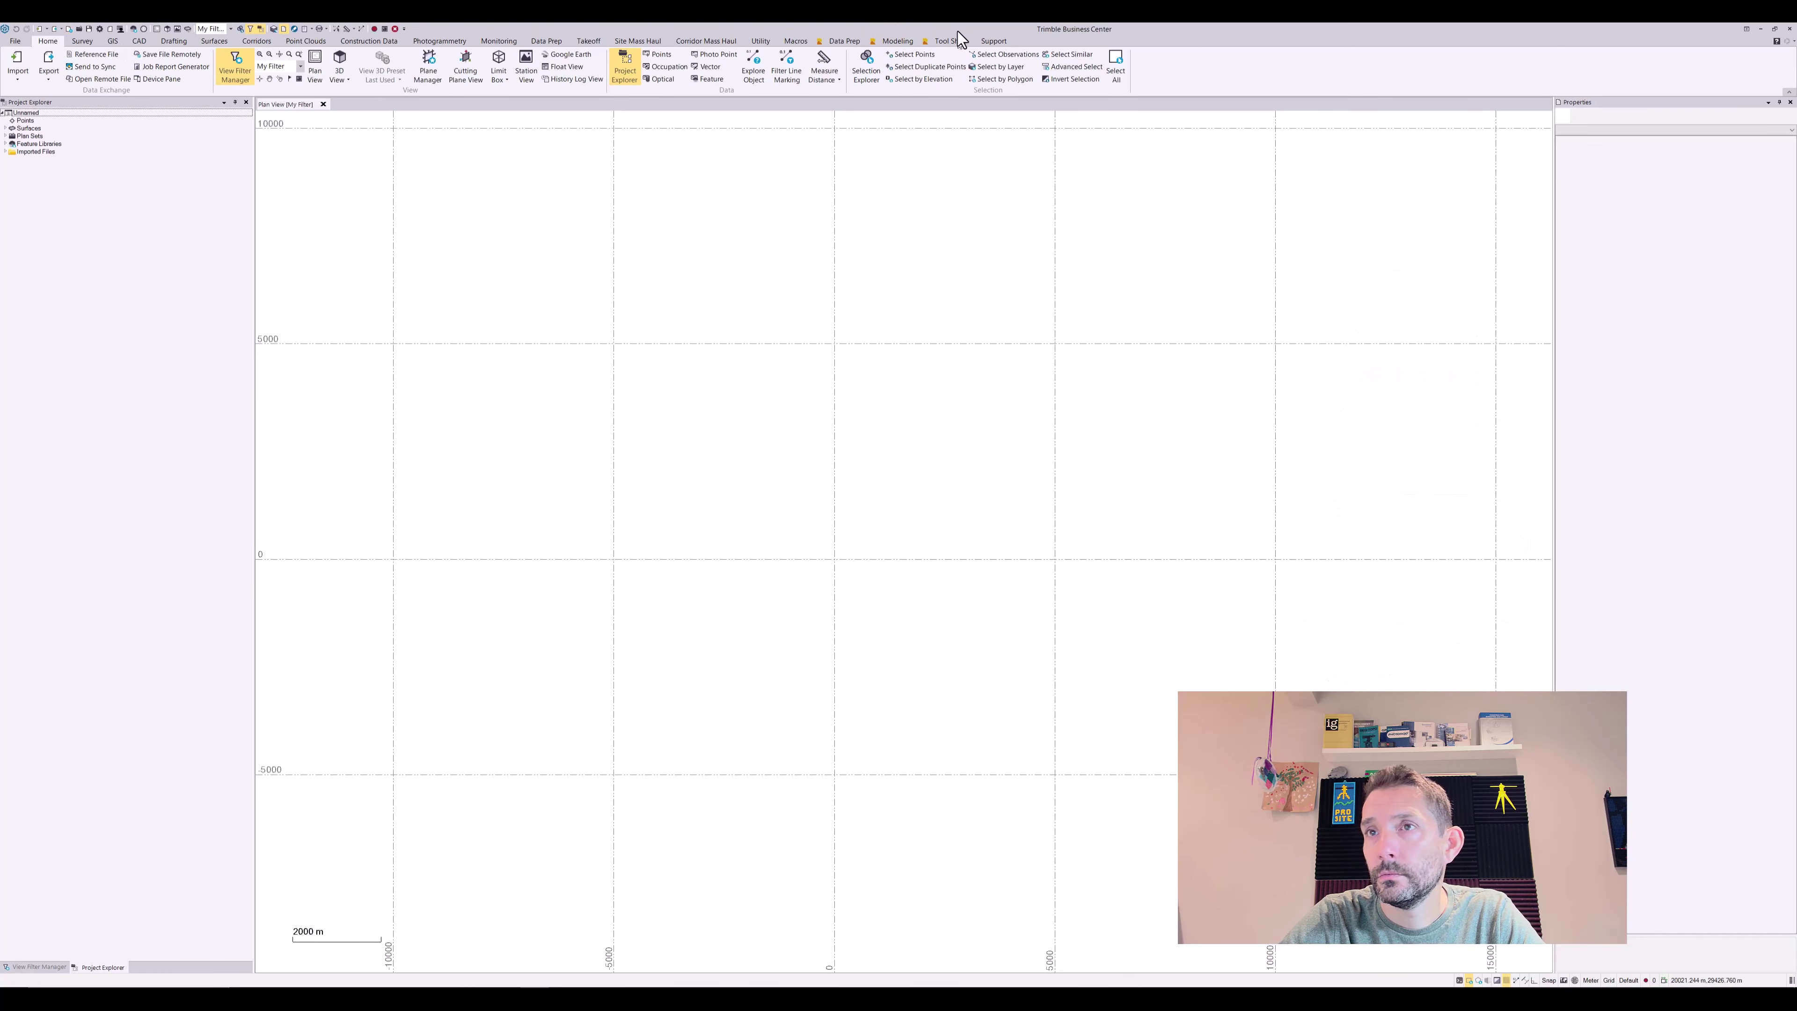
Check in the Tool Shed TML Status list that every Rockpile TML is Current, then close it.
click(959, 40)
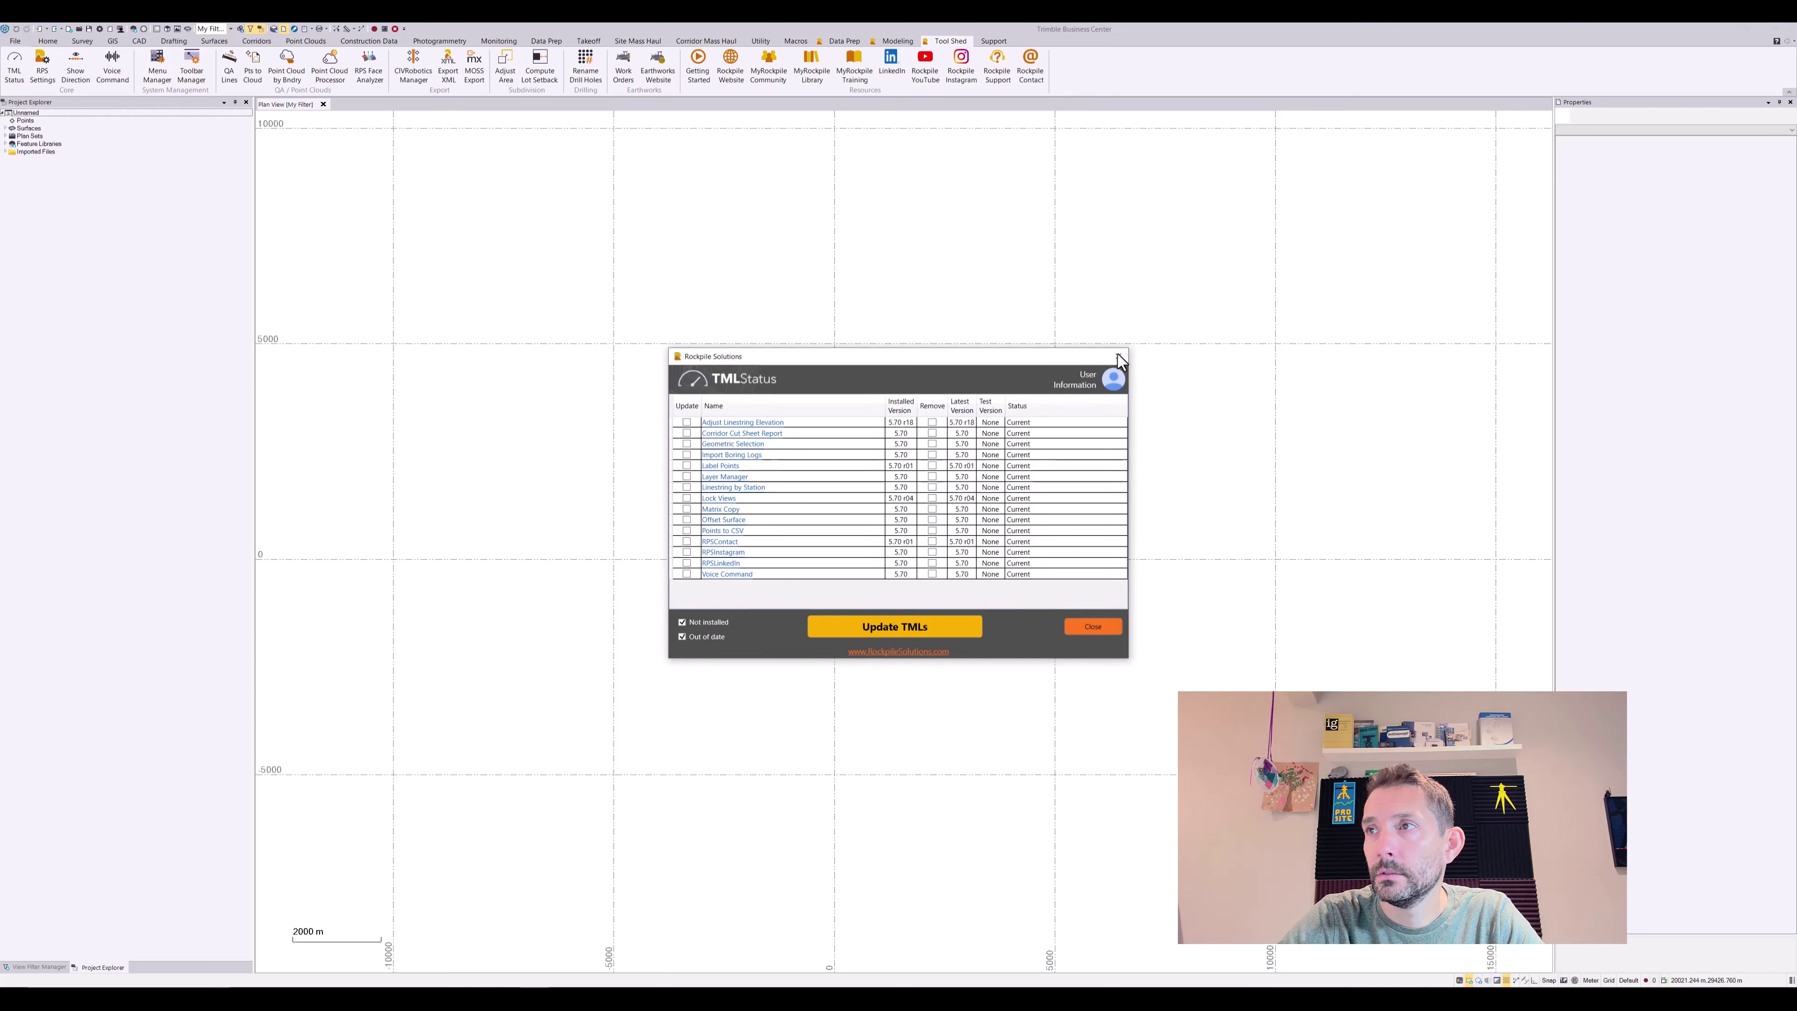
click(1093, 627)
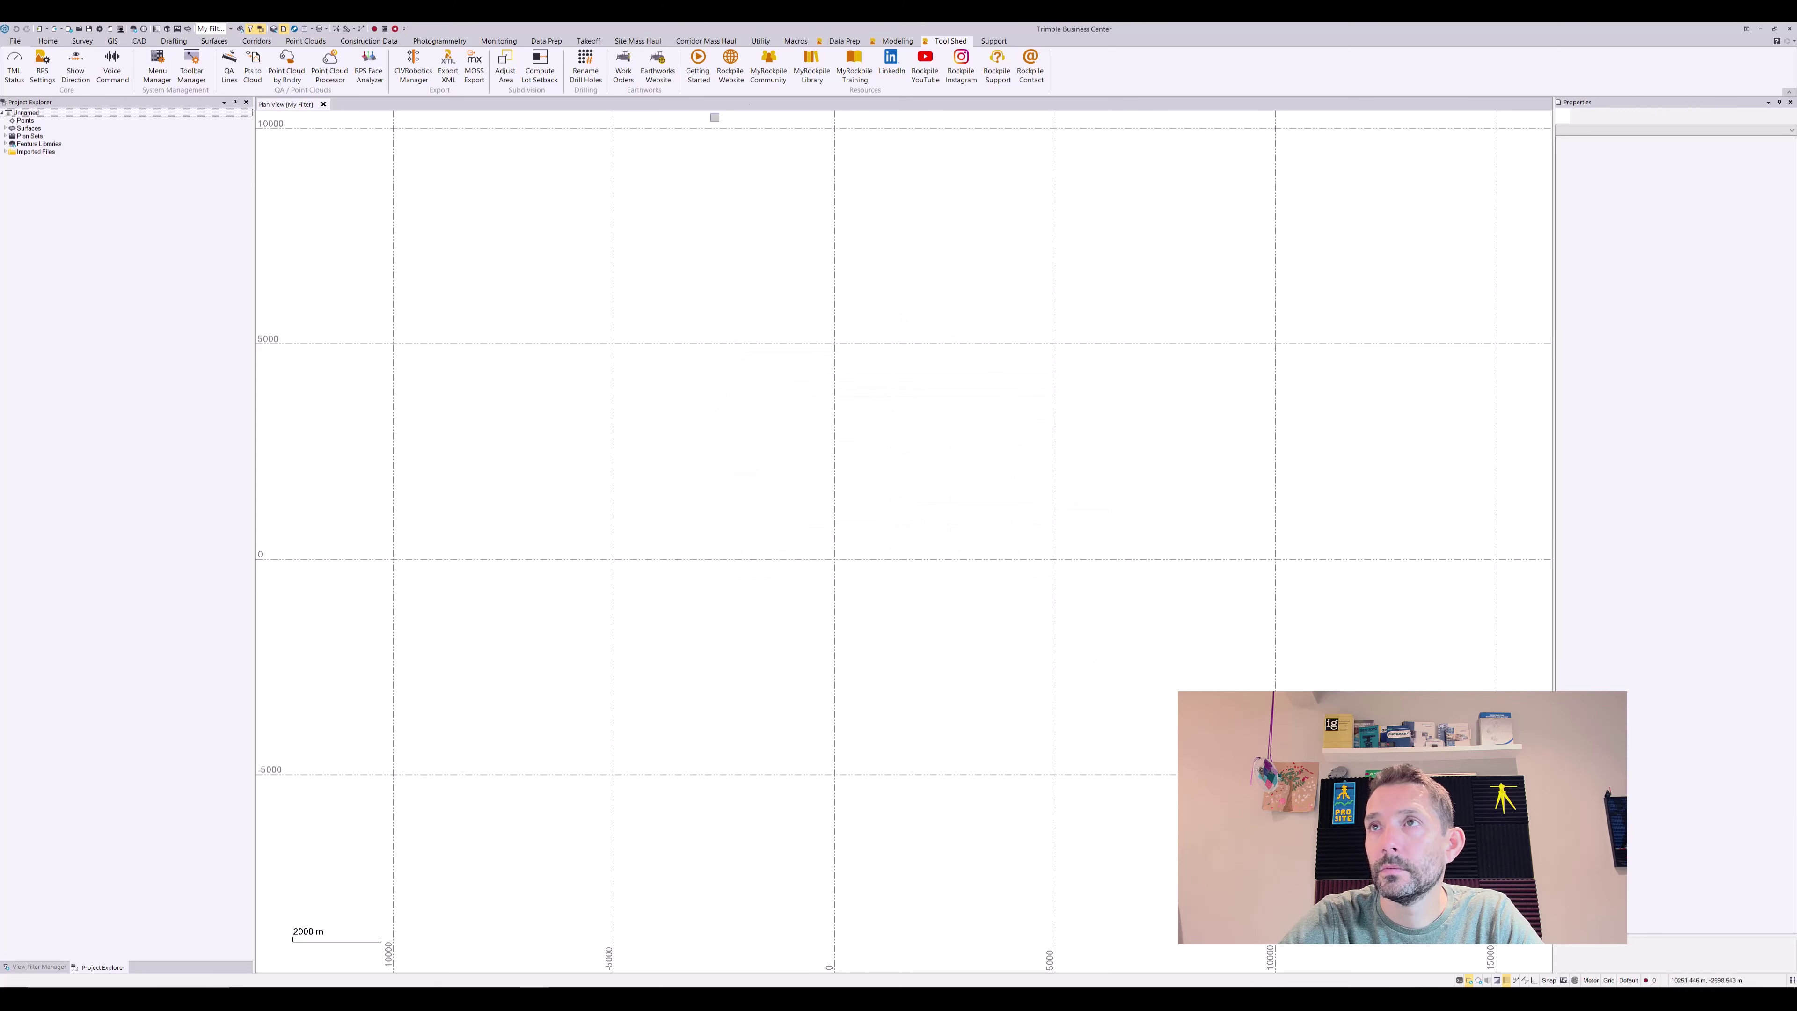
On the Data Prep tab, open and cancel Sta/Offset Points, then Elevate by Attribute.
click(849, 40)
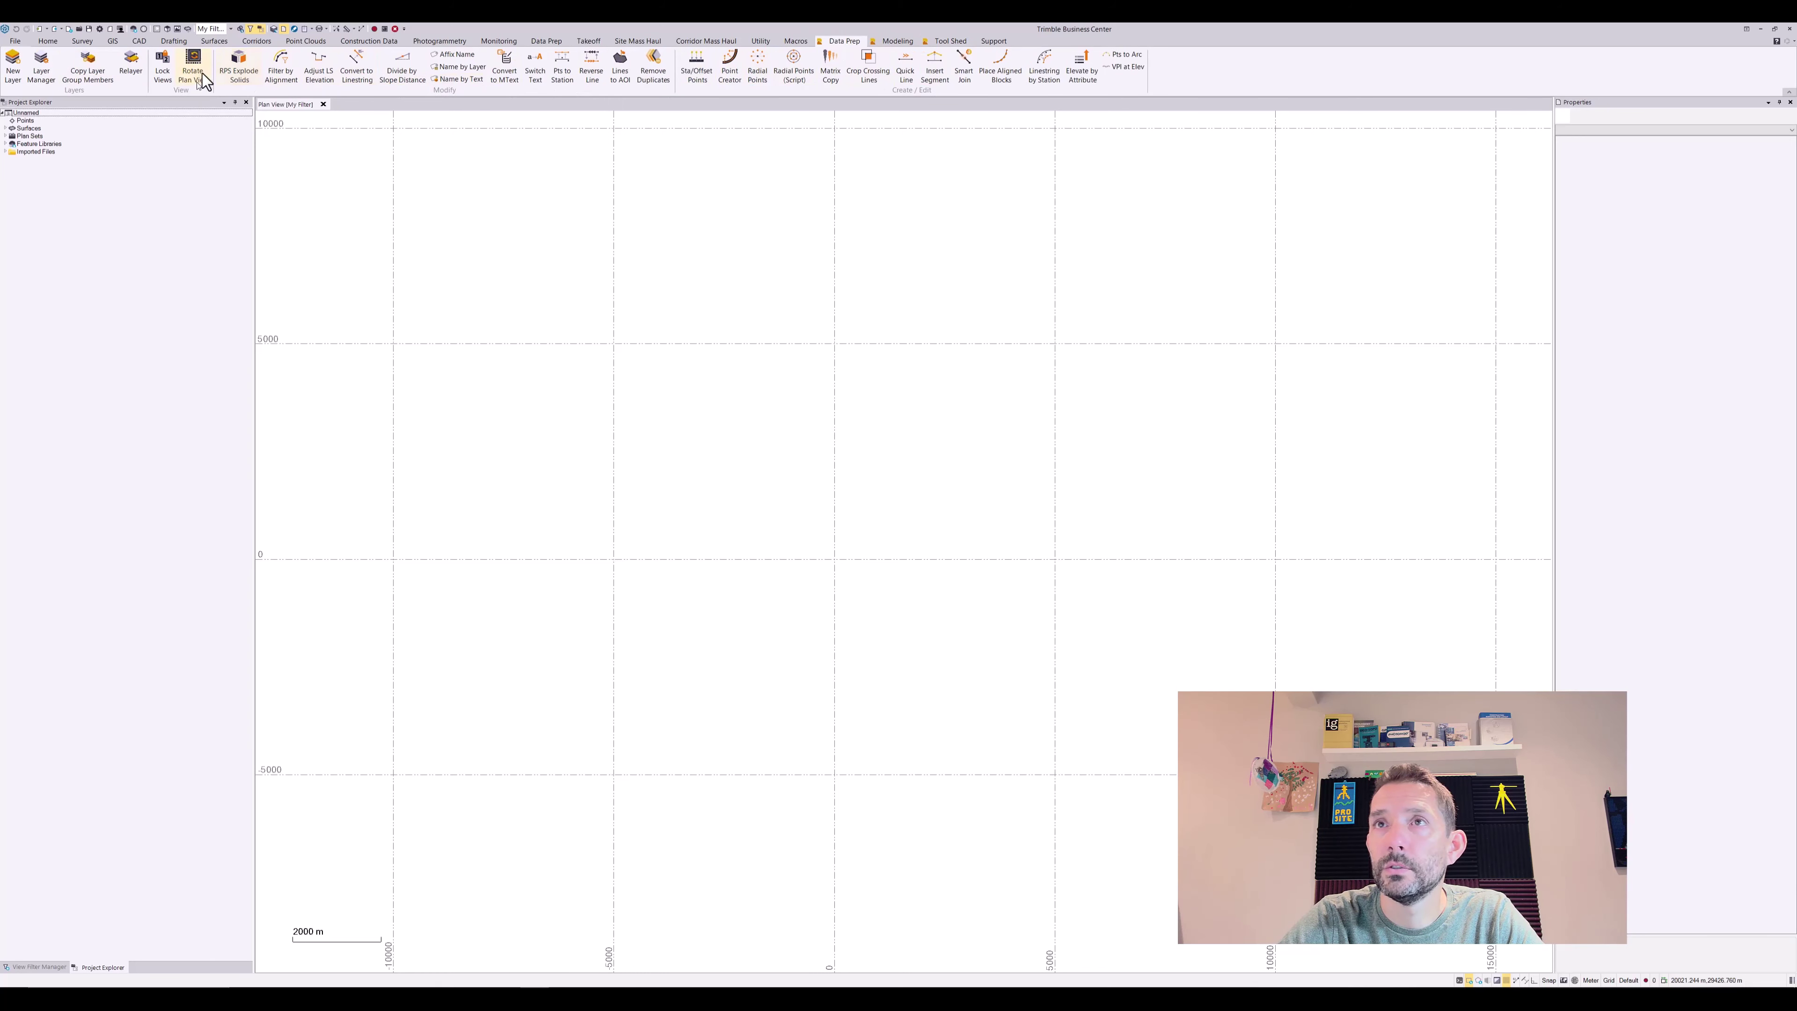
click(697, 67)
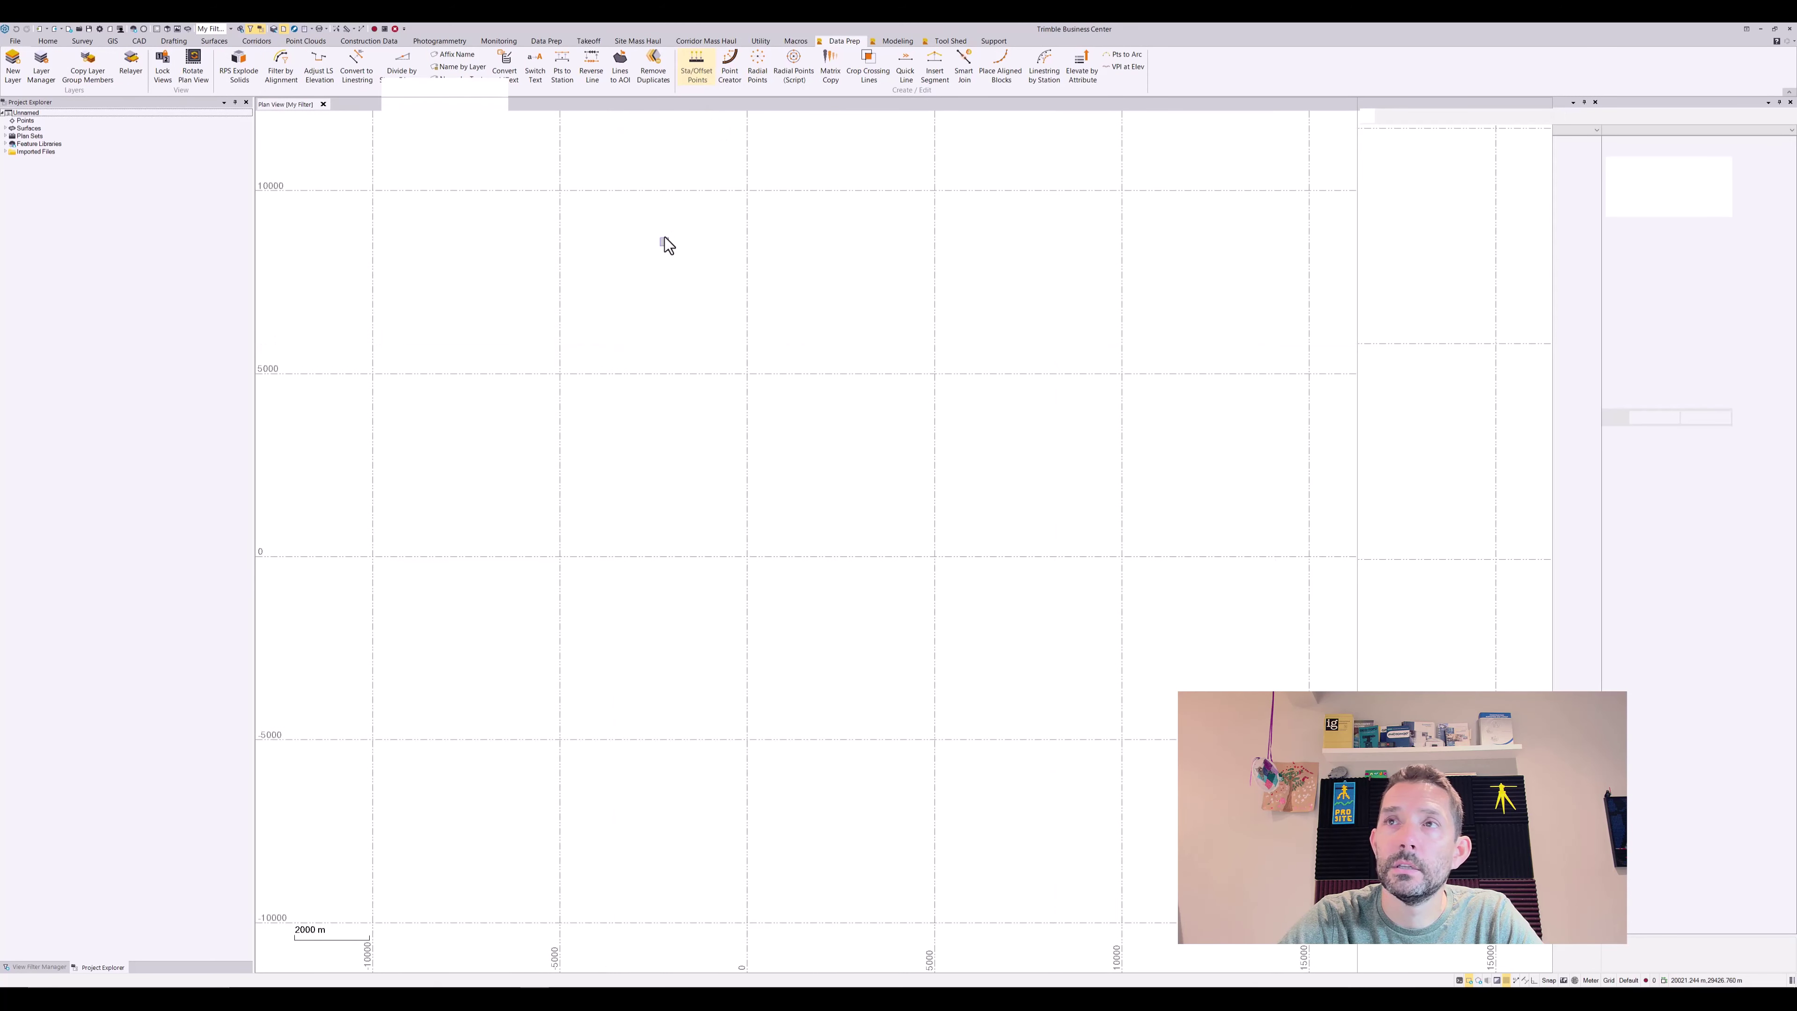
click(1791, 102)
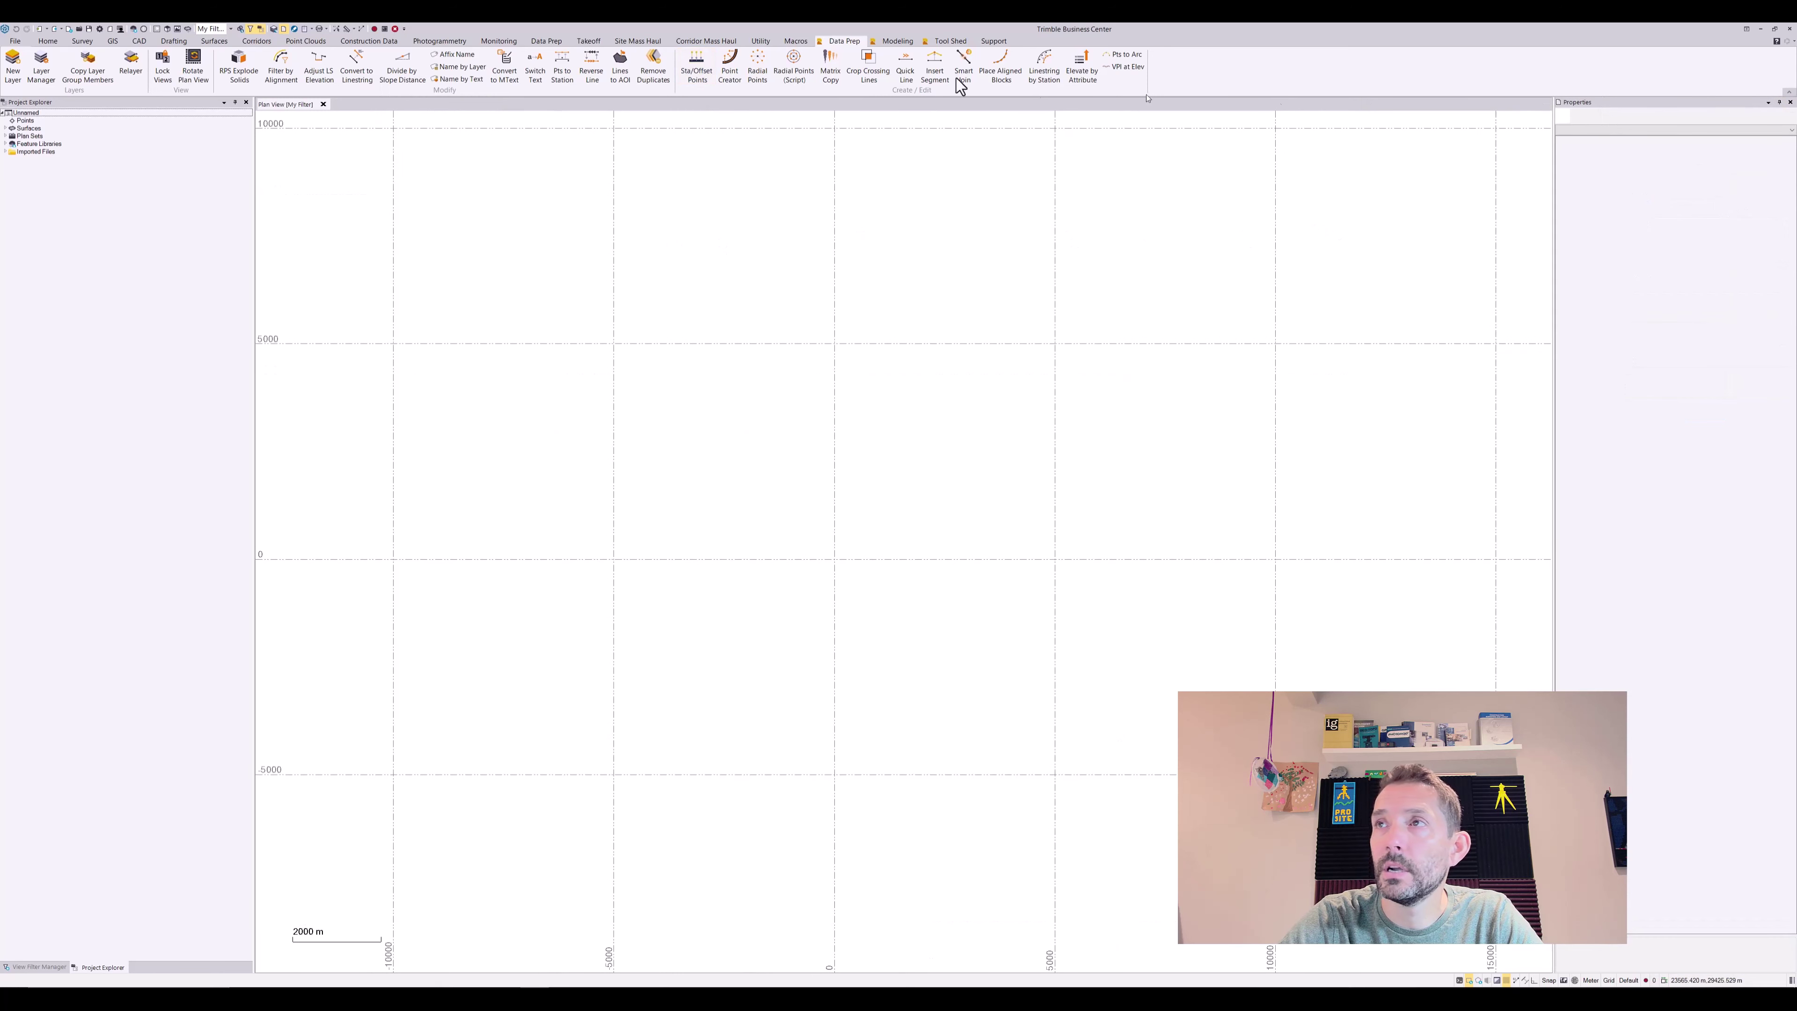
click(1093, 70)
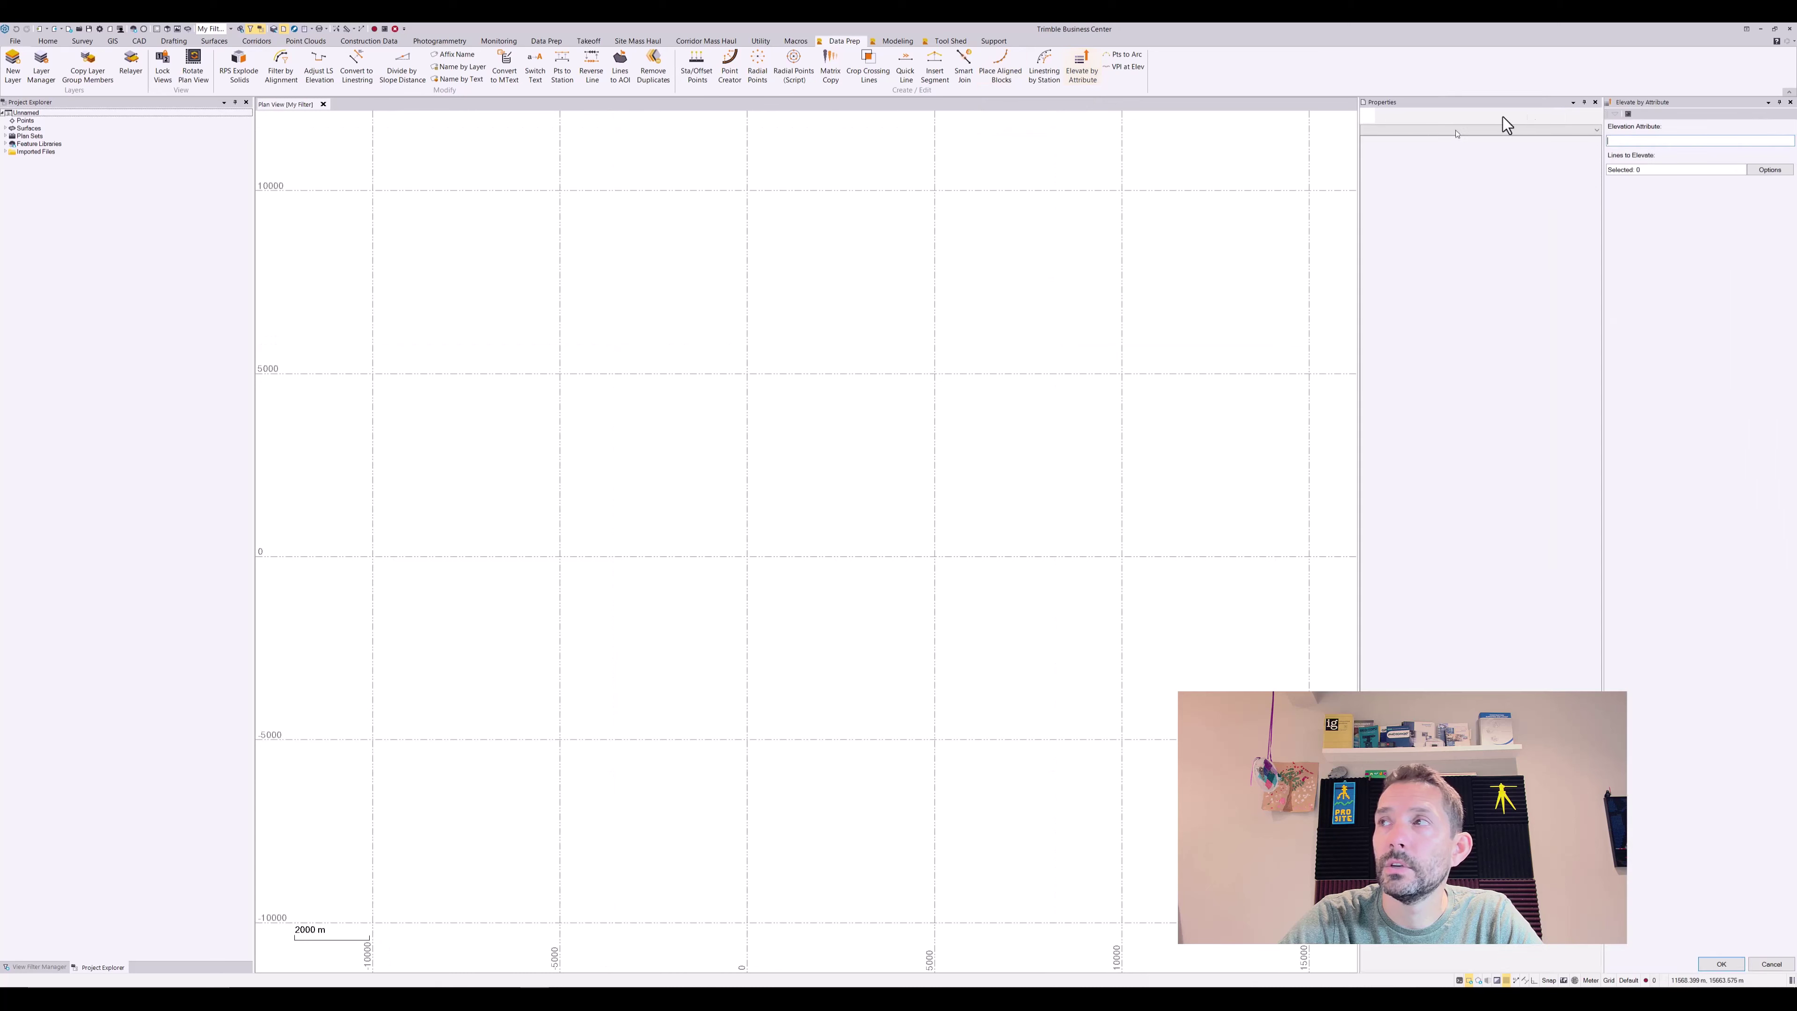
click(1790, 102)
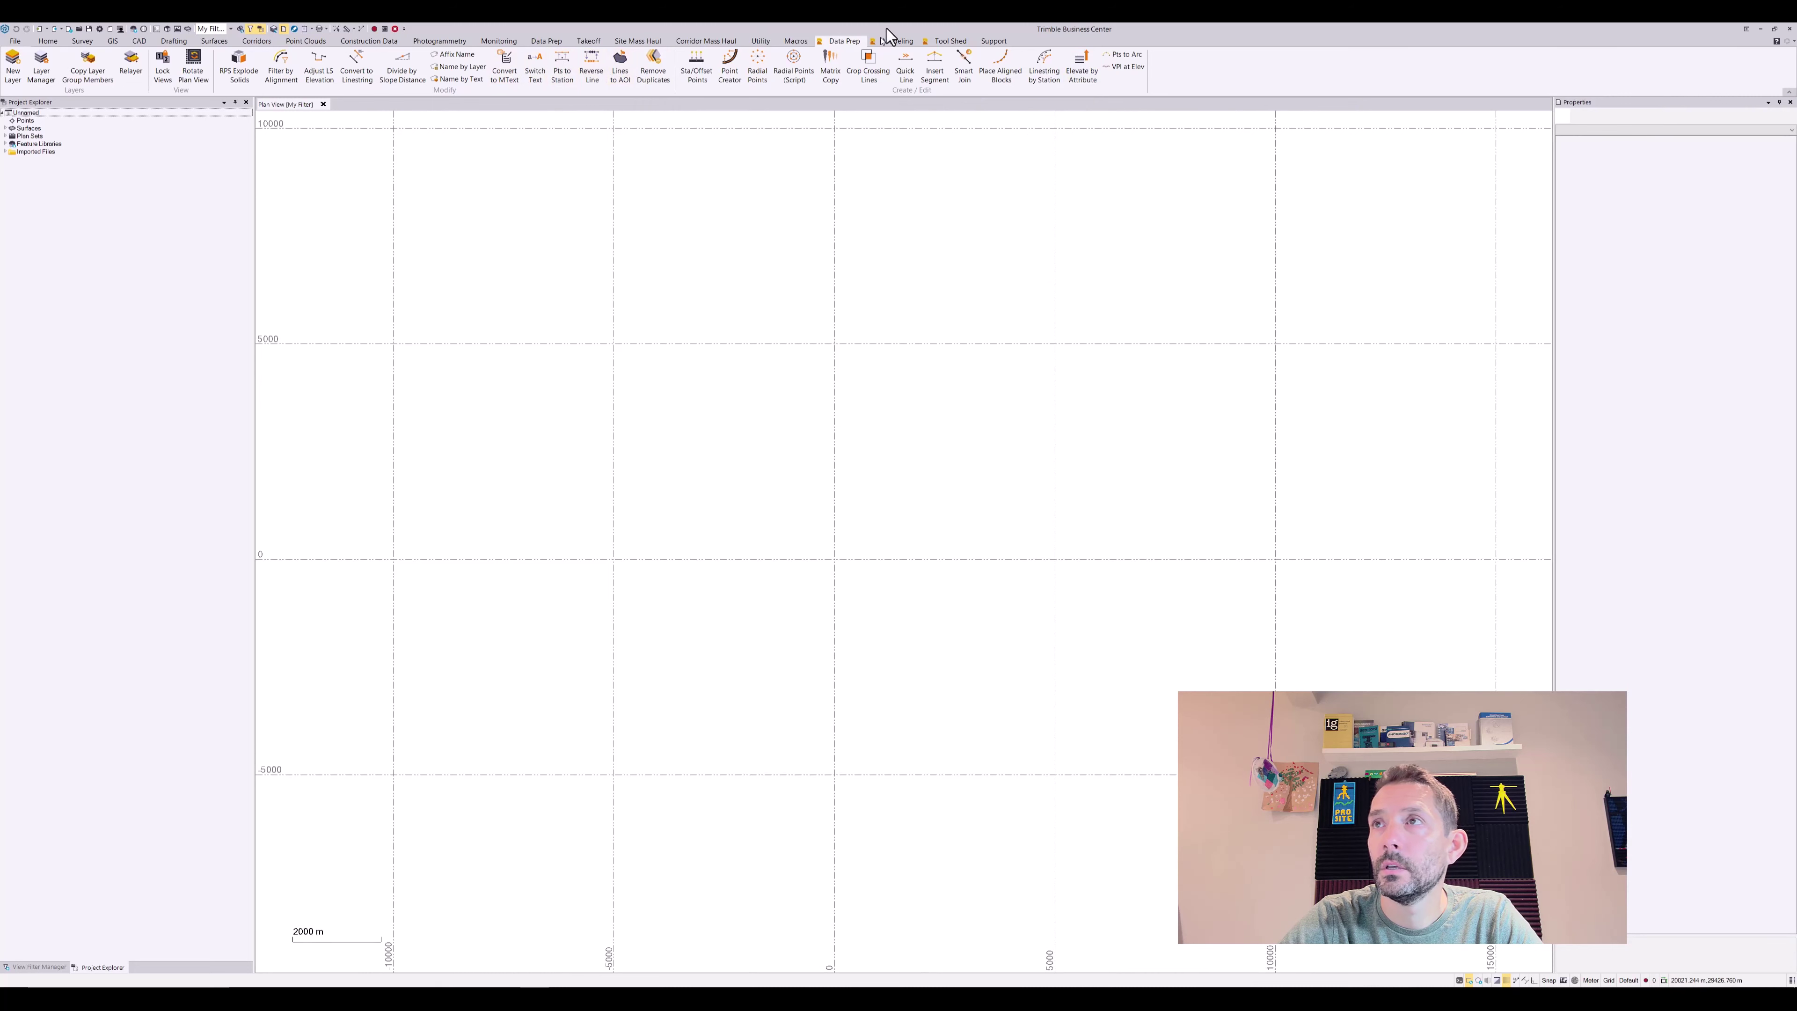
Start the Create XLines command from the Modeling ribbon tab.
click(895, 40)
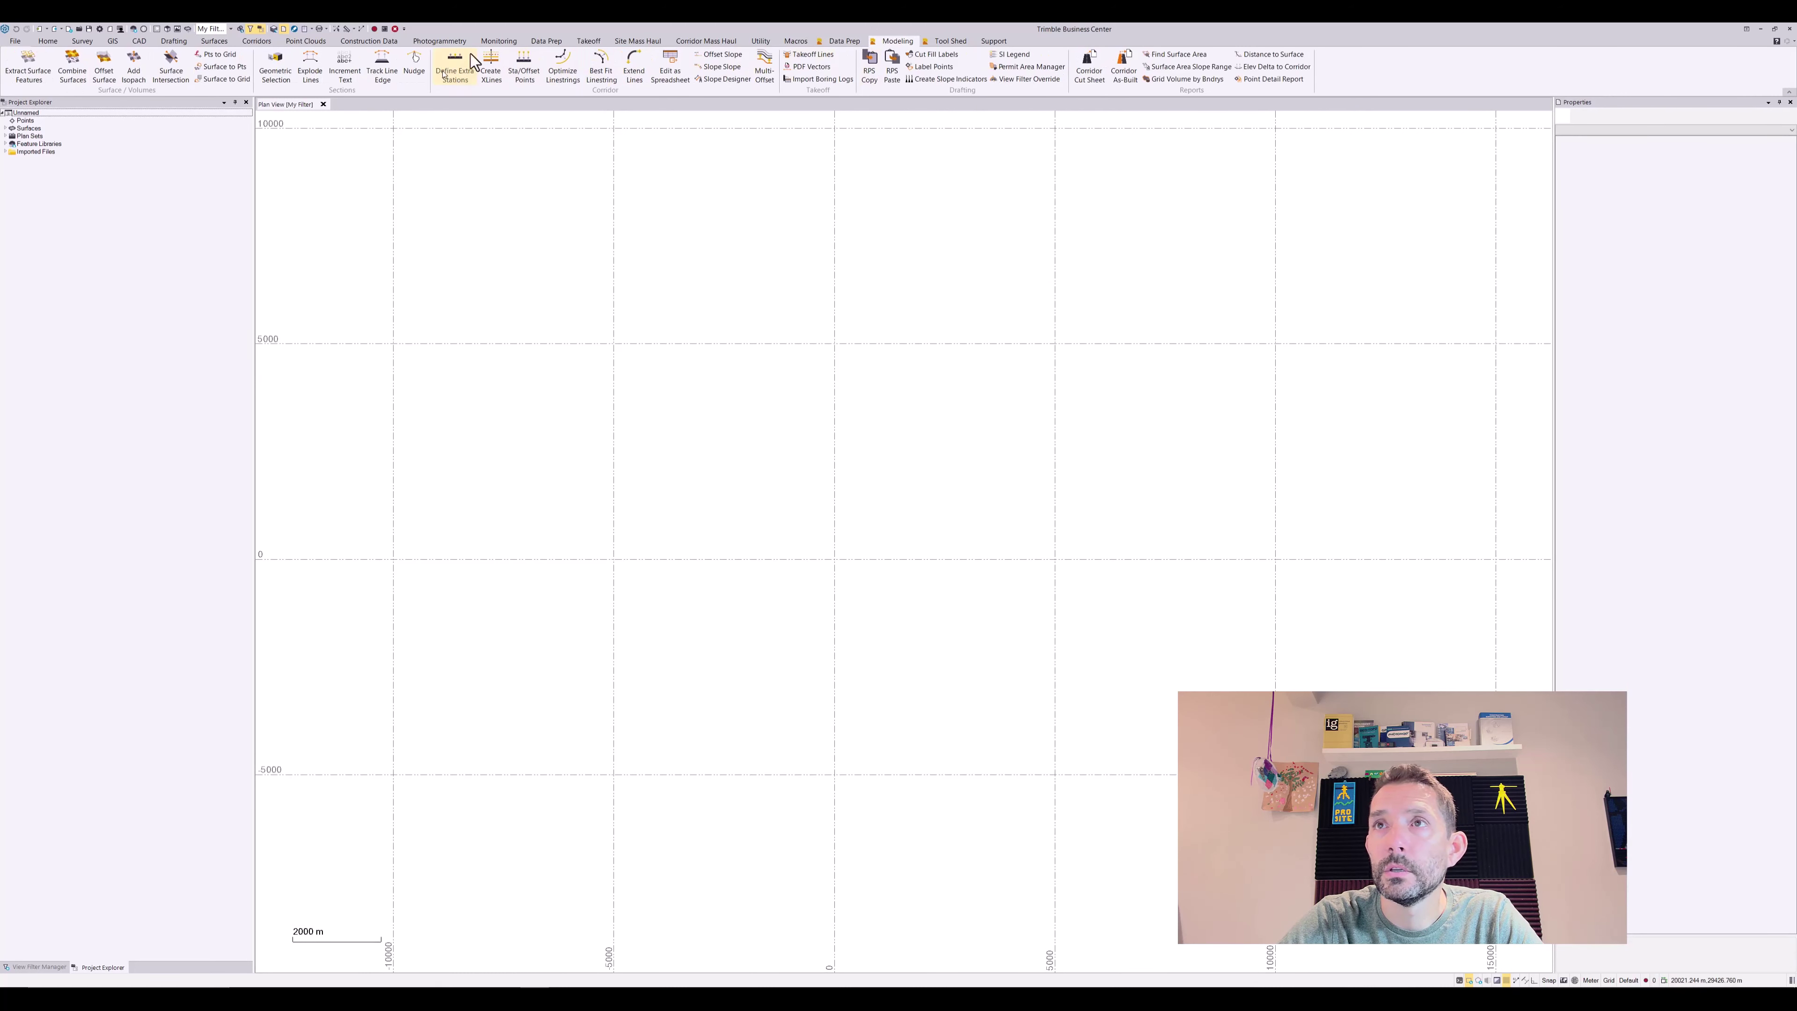
click(500, 58)
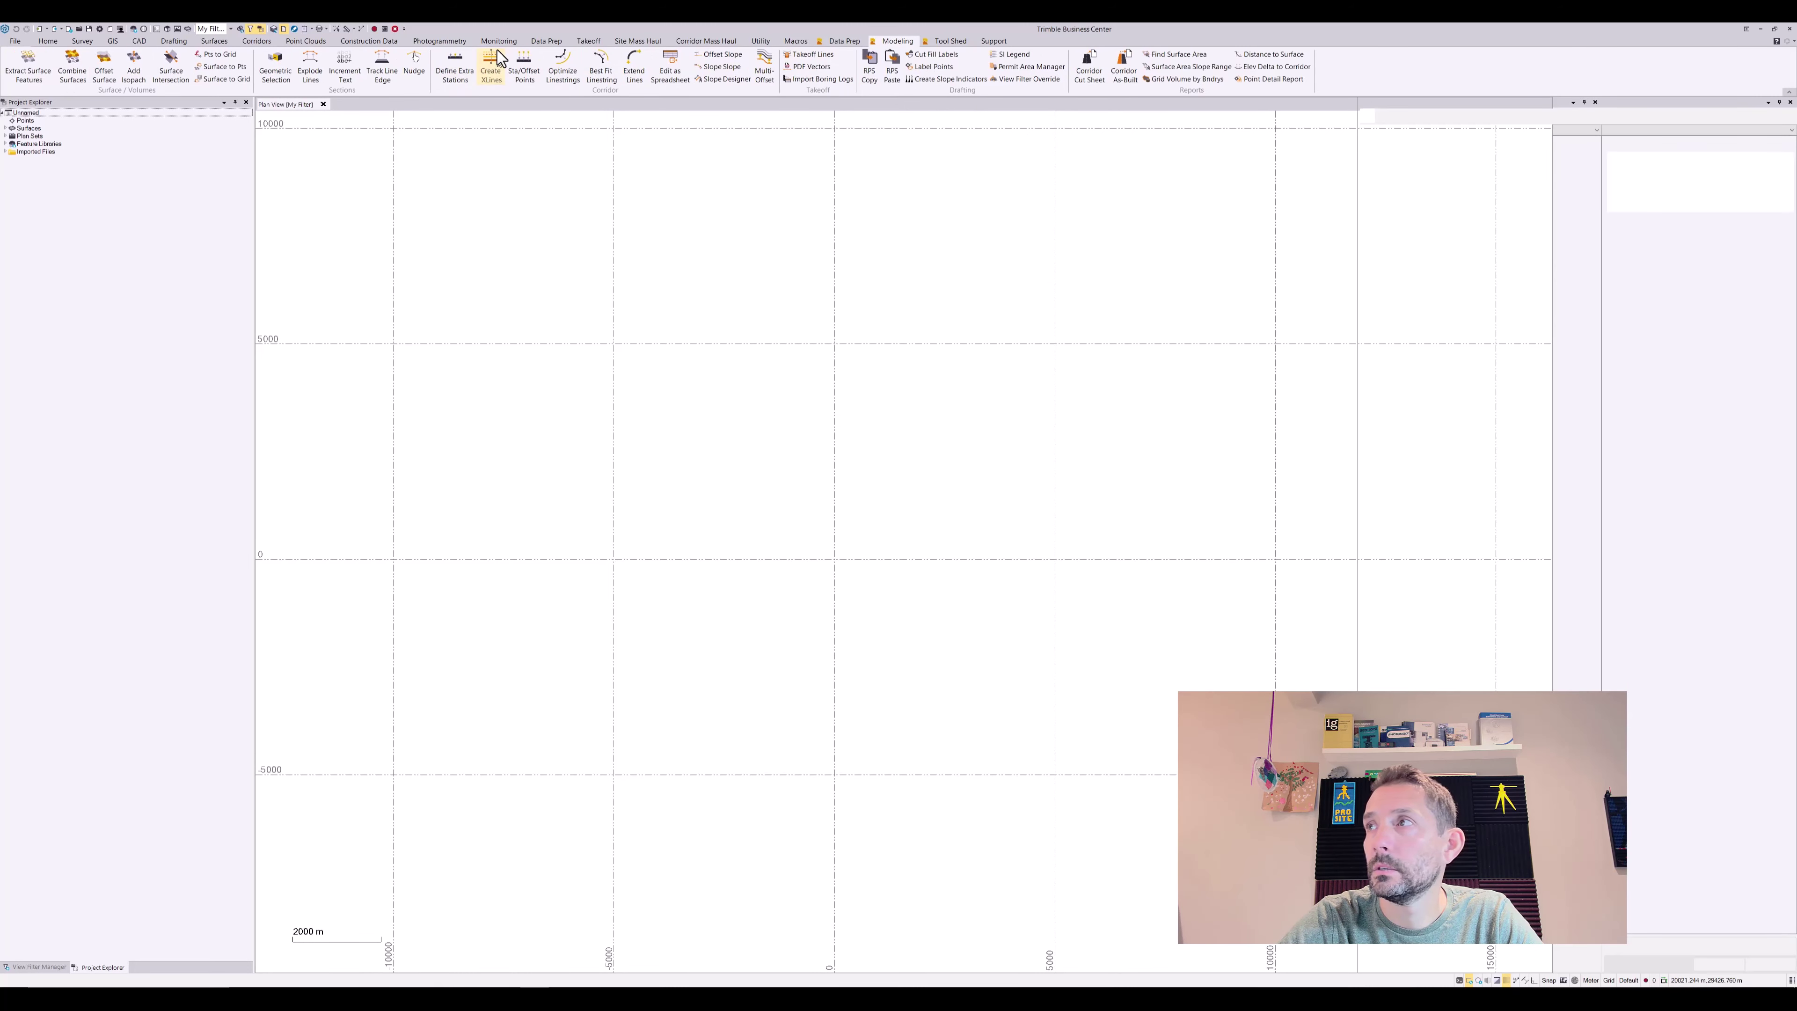